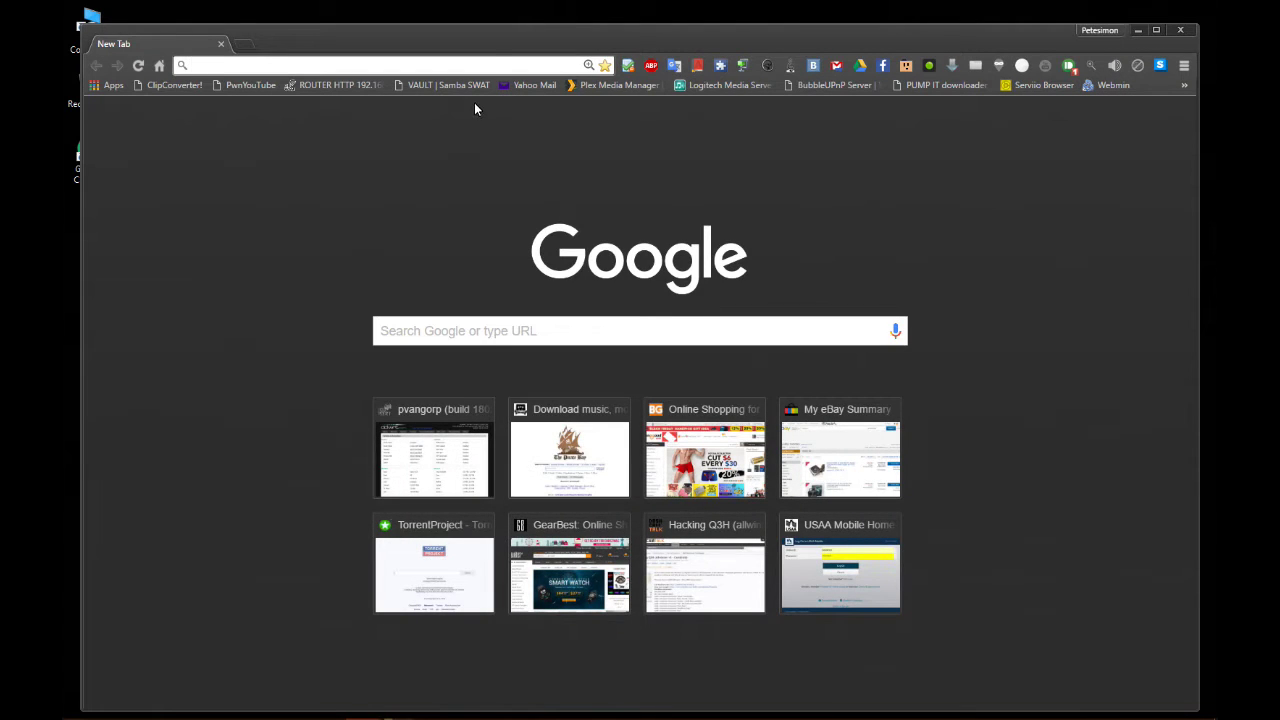
Load the GoPrawn Allwinner Cams forum and open the Allwinner V3 + Sony IMX179/s and OV4689 thread
type("www.go")
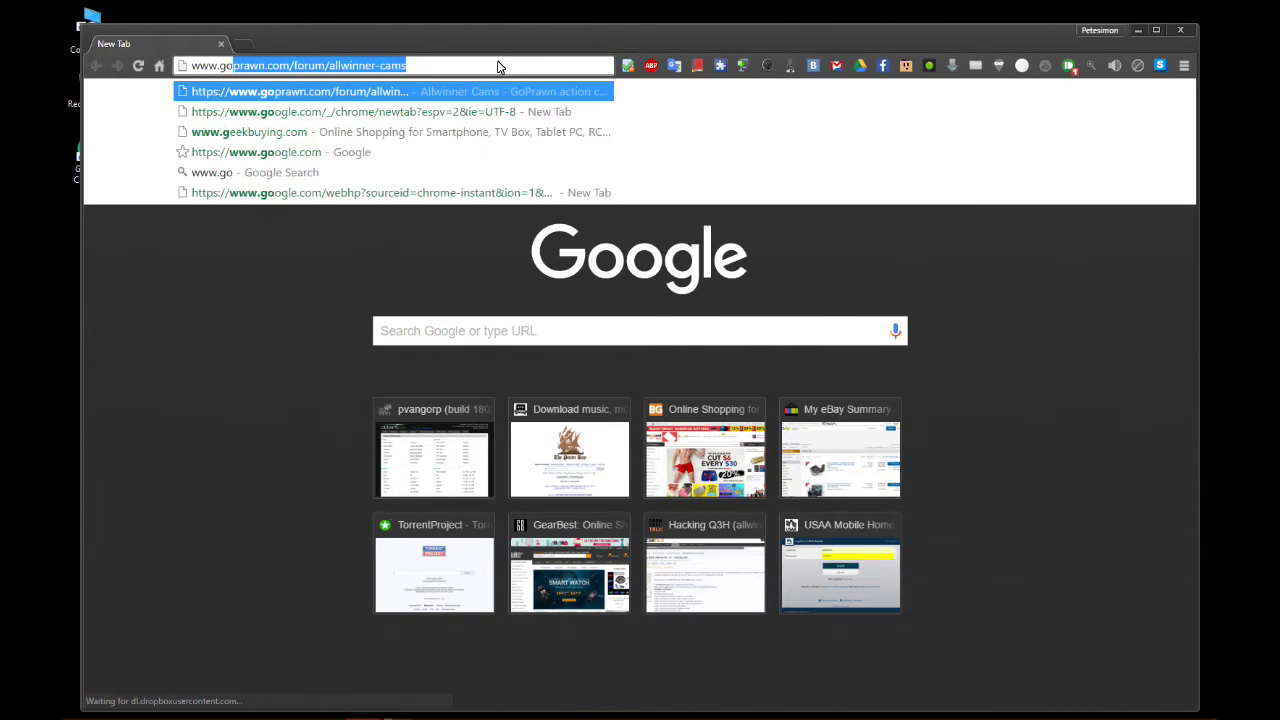
type("pra")
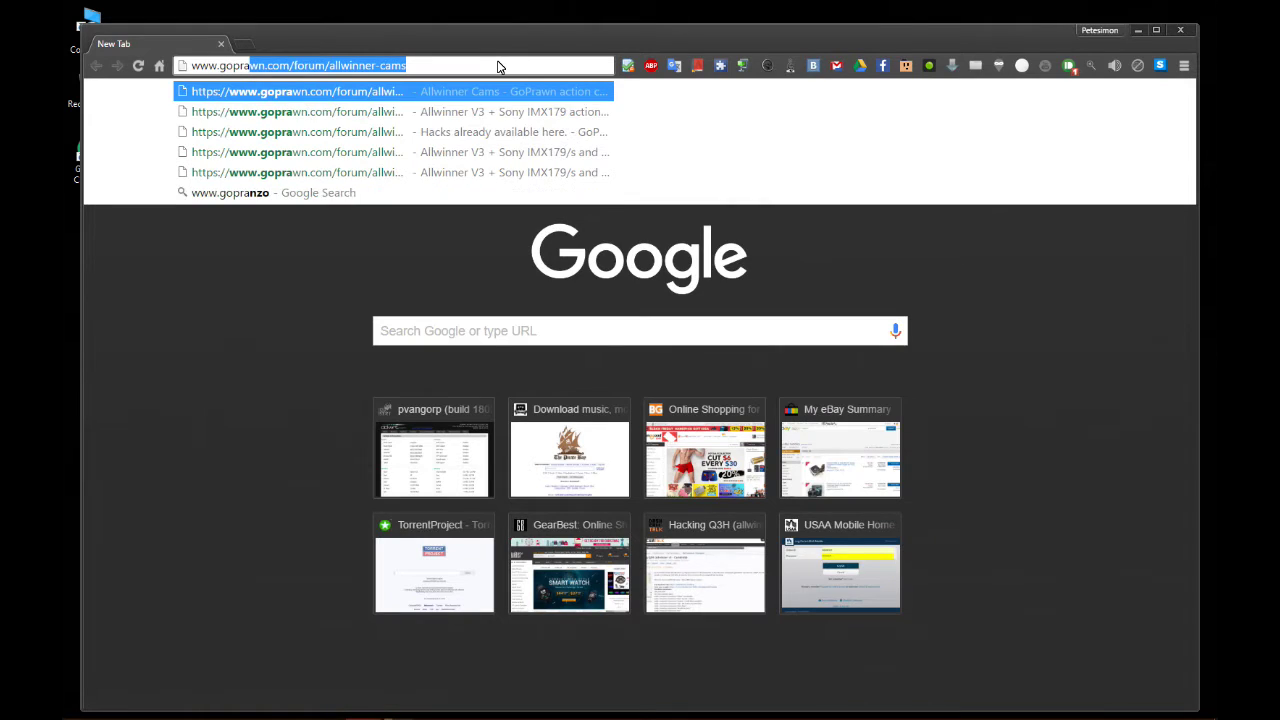
key("Right")
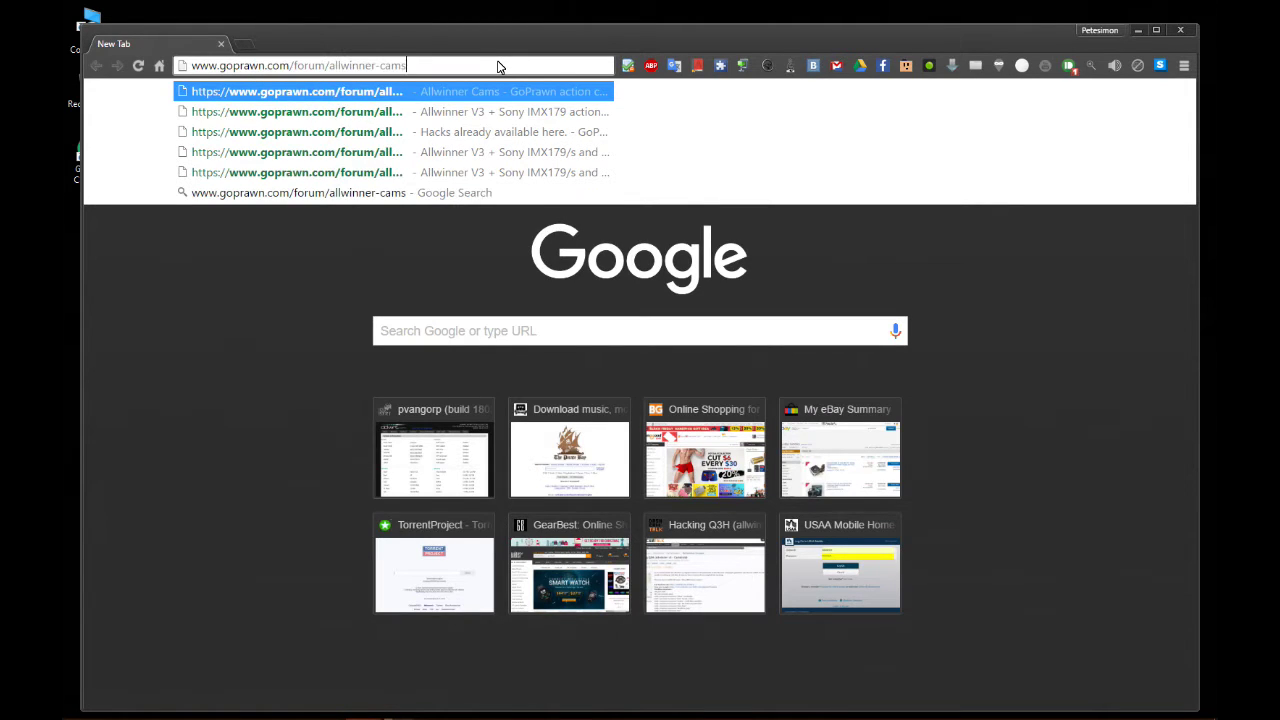
key("Return")
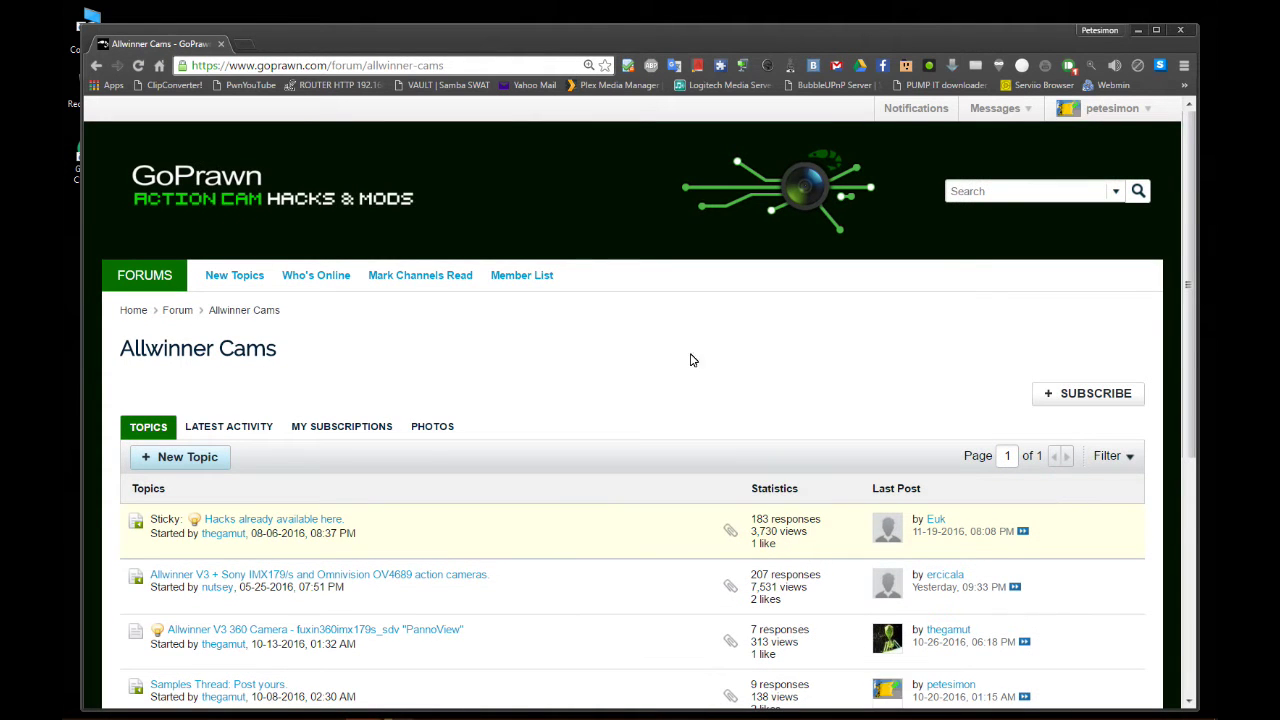
scroll(690, 360, "down", 1)
scroll(654, 354, "down", 1)
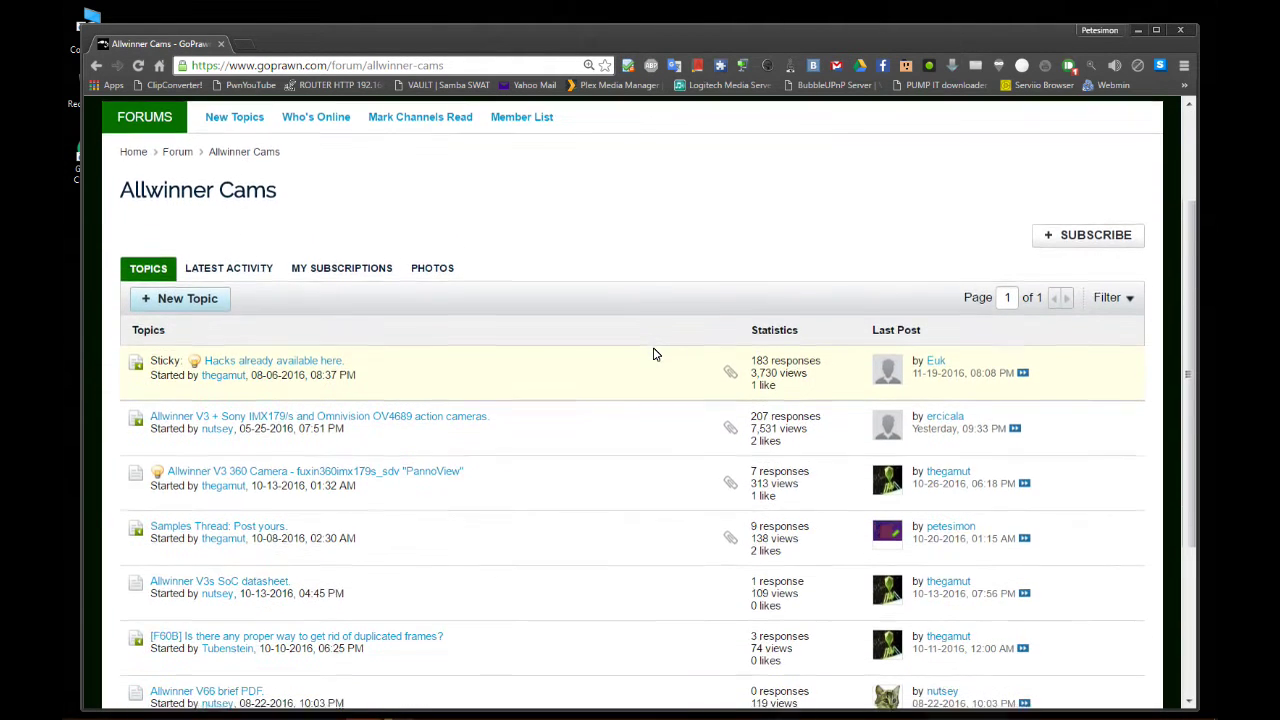
scroll(654, 354, "down", 1)
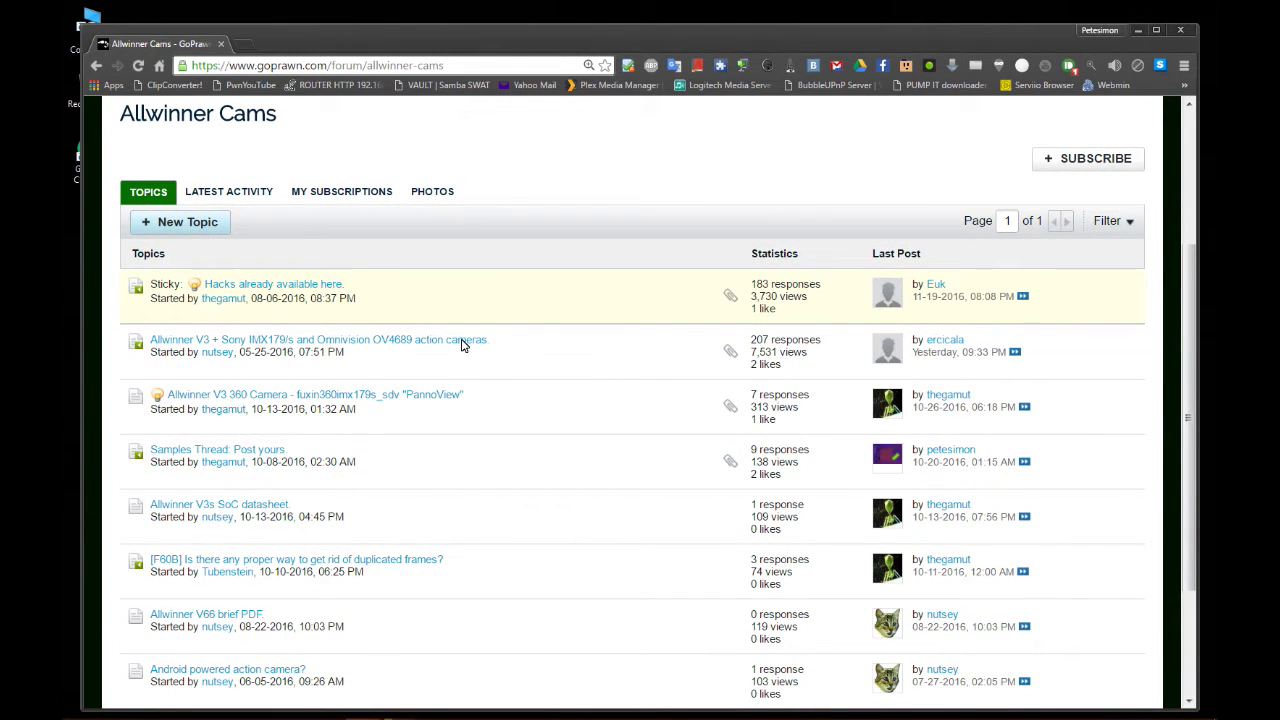
mouse_move(318, 416)
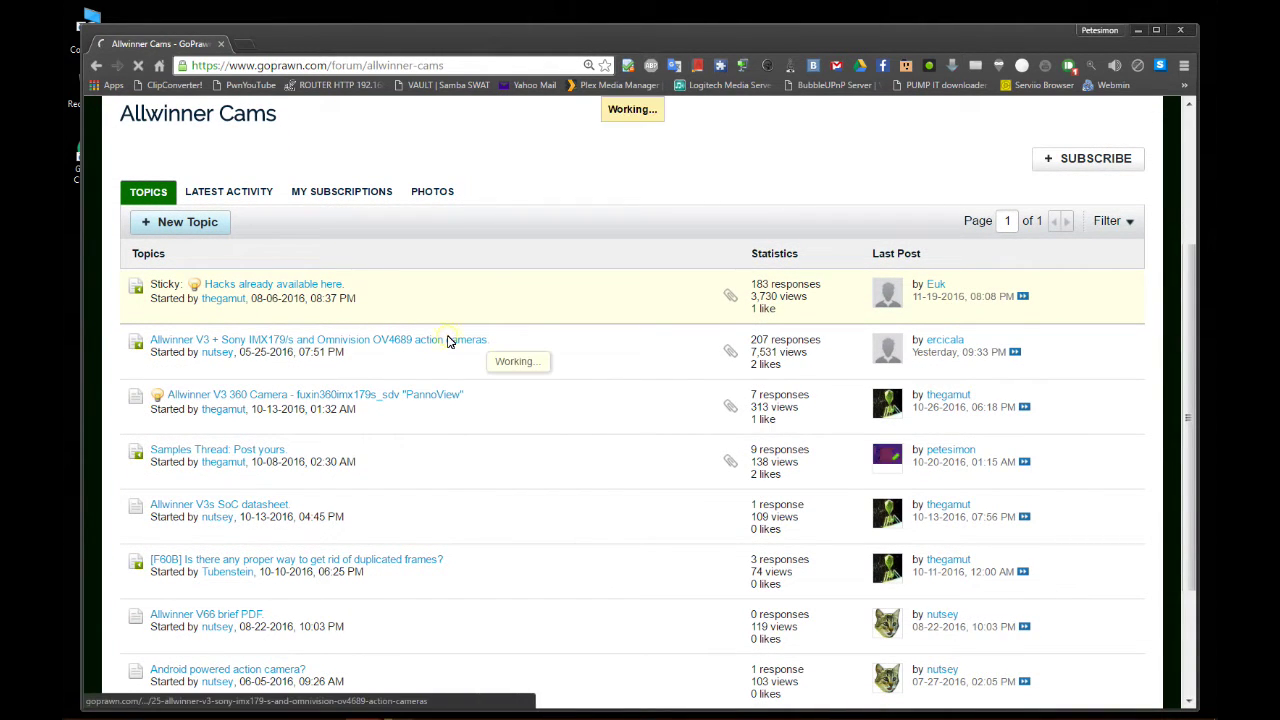
left_click(448, 342)
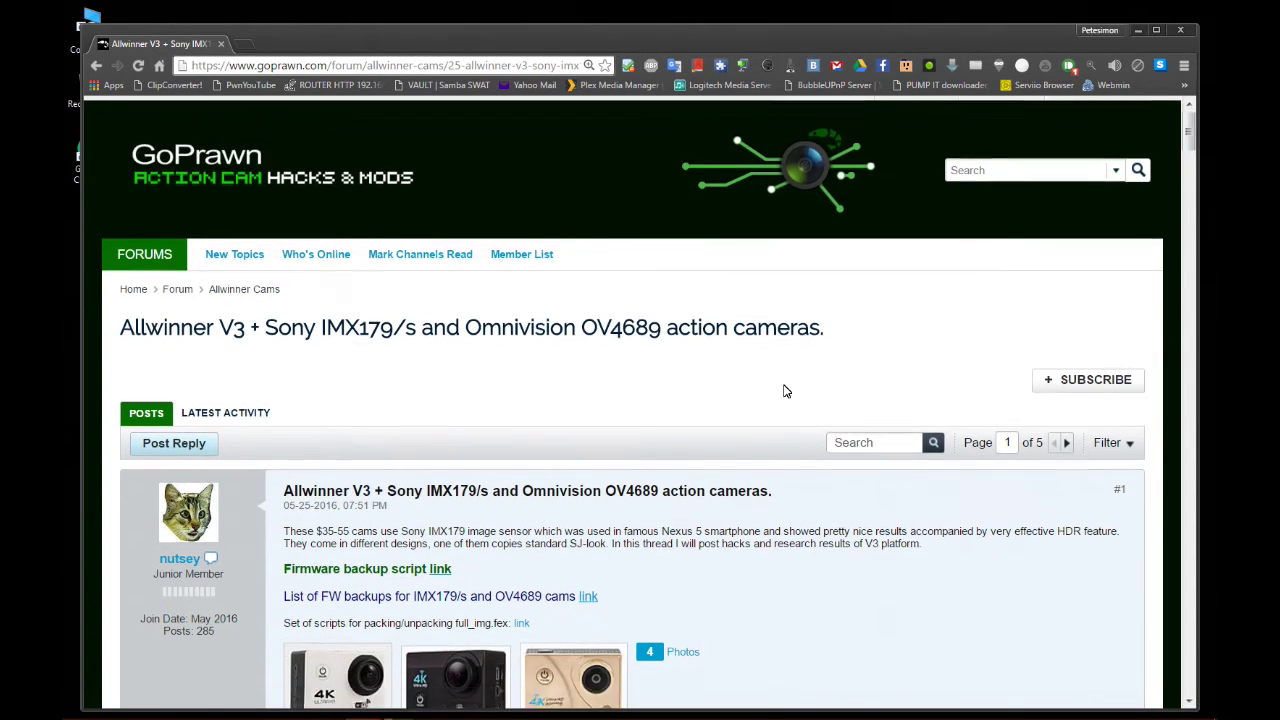
Scroll down the thread toward post #9's comment #9.2 with the Dropbox links
scroll(780, 400, "down", 3)
scroll(800, 375, "down", 2)
scroll(822, 367, "down", 4)
scroll(822, 367, "down", 5)
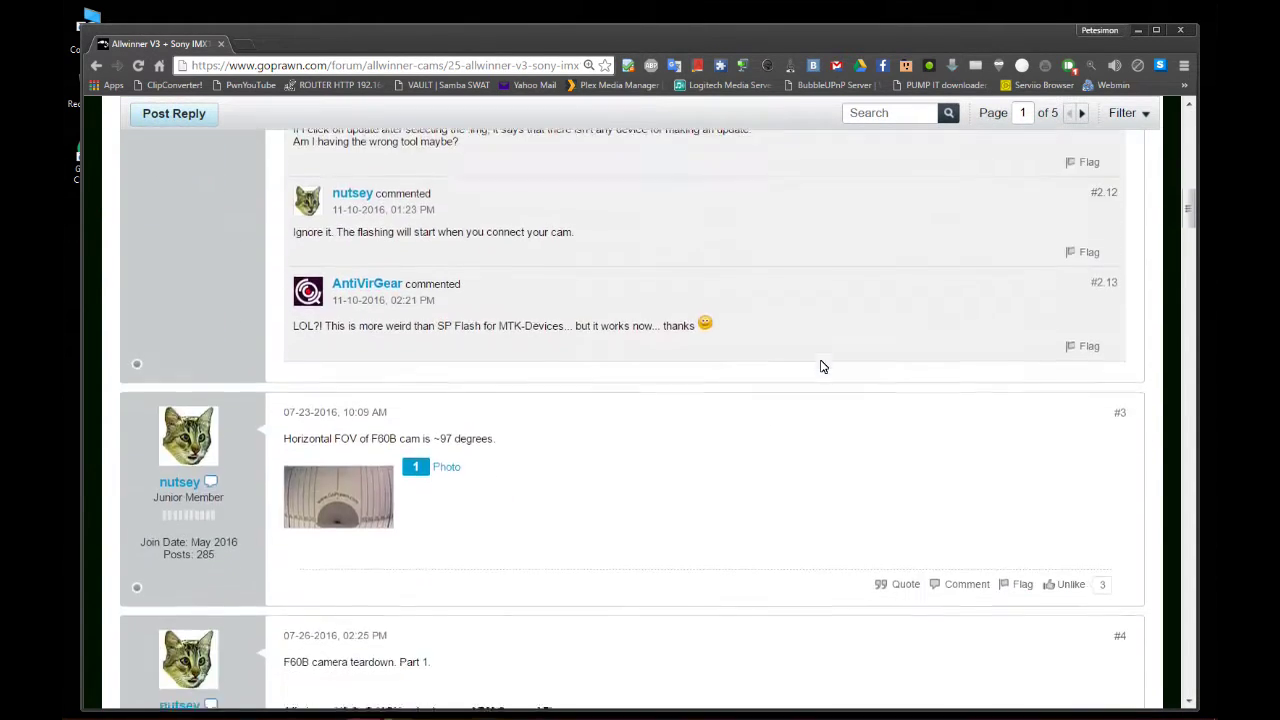
scroll(822, 367, "down", 5)
scroll(822, 367, "down", 6)
scroll(822, 367, "down", 4)
scroll(822, 367, "down", 4)
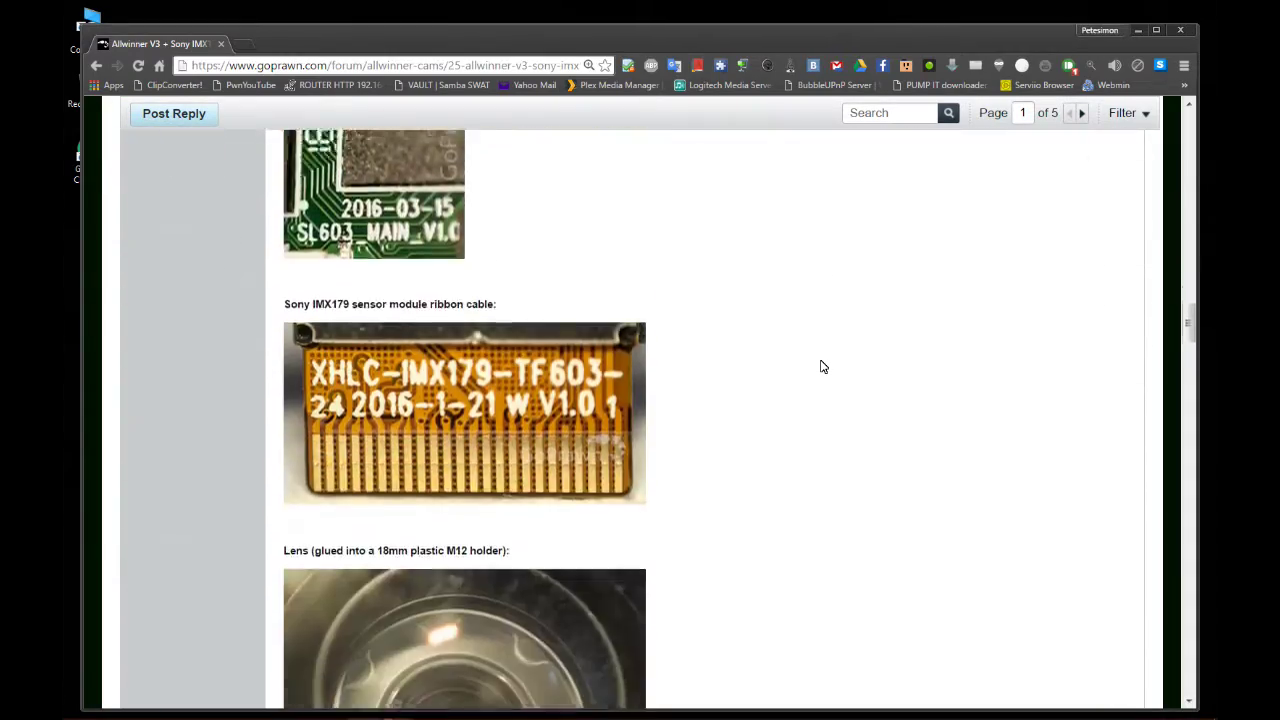
scroll(822, 367, "down", 3)
scroll(822, 367, "down", 5)
scroll(822, 367, "down", 4)
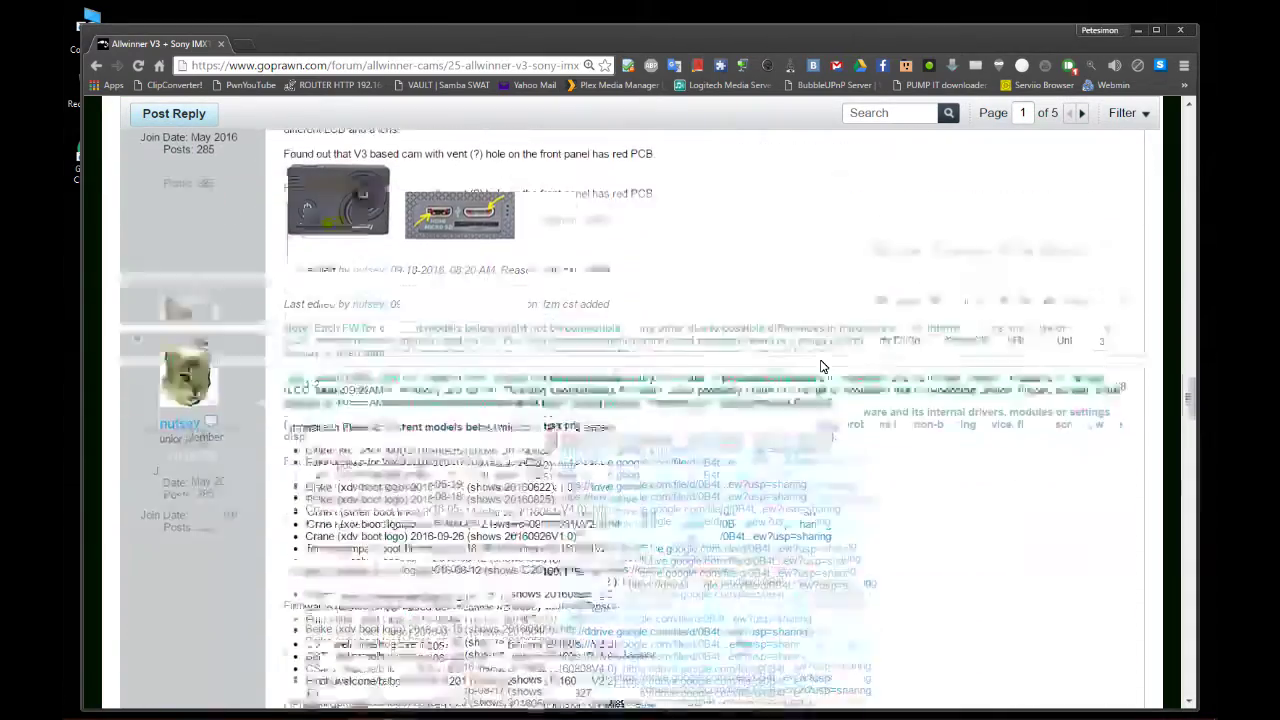
scroll(822, 367, "down", 4)
scroll(822, 367, "down", 3)
scroll(822, 367, "down", 2)
scroll(822, 367, "down", 3)
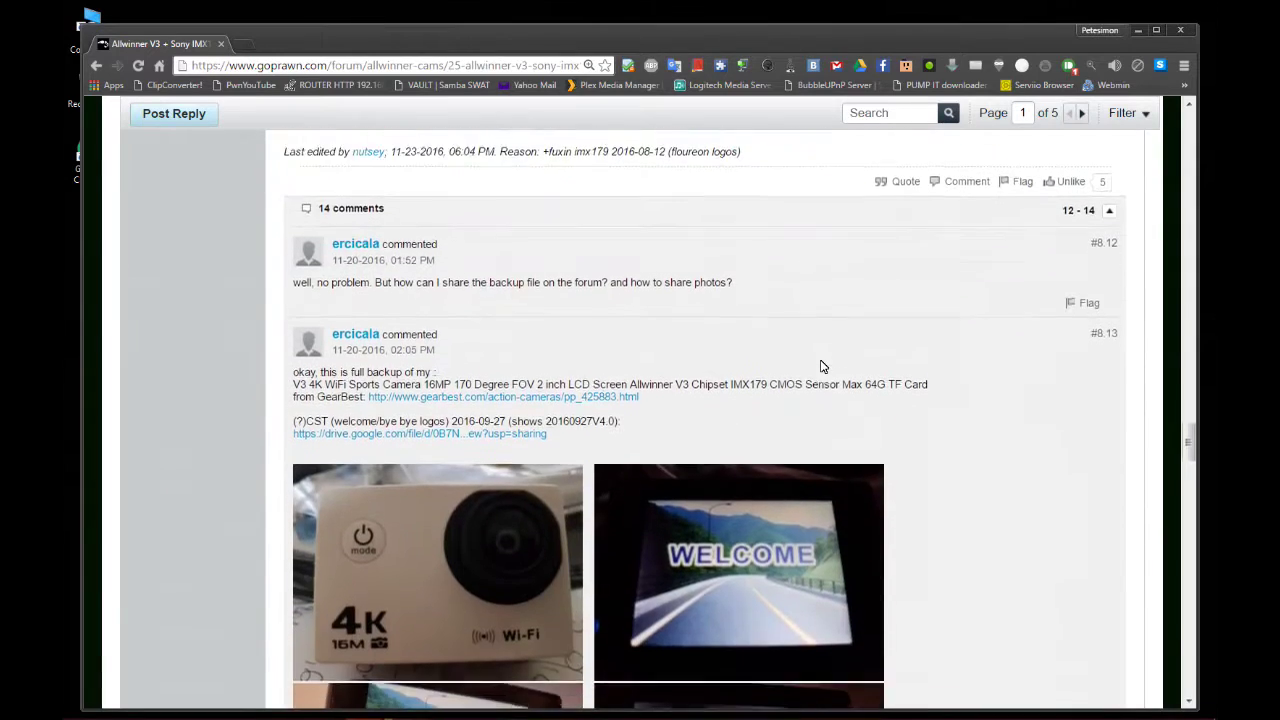
scroll(822, 367, "down", 5)
scroll(822, 367, "down", 4)
scroll(1110, 414, "down", 5)
scroll(1070, 413, "down", 5)
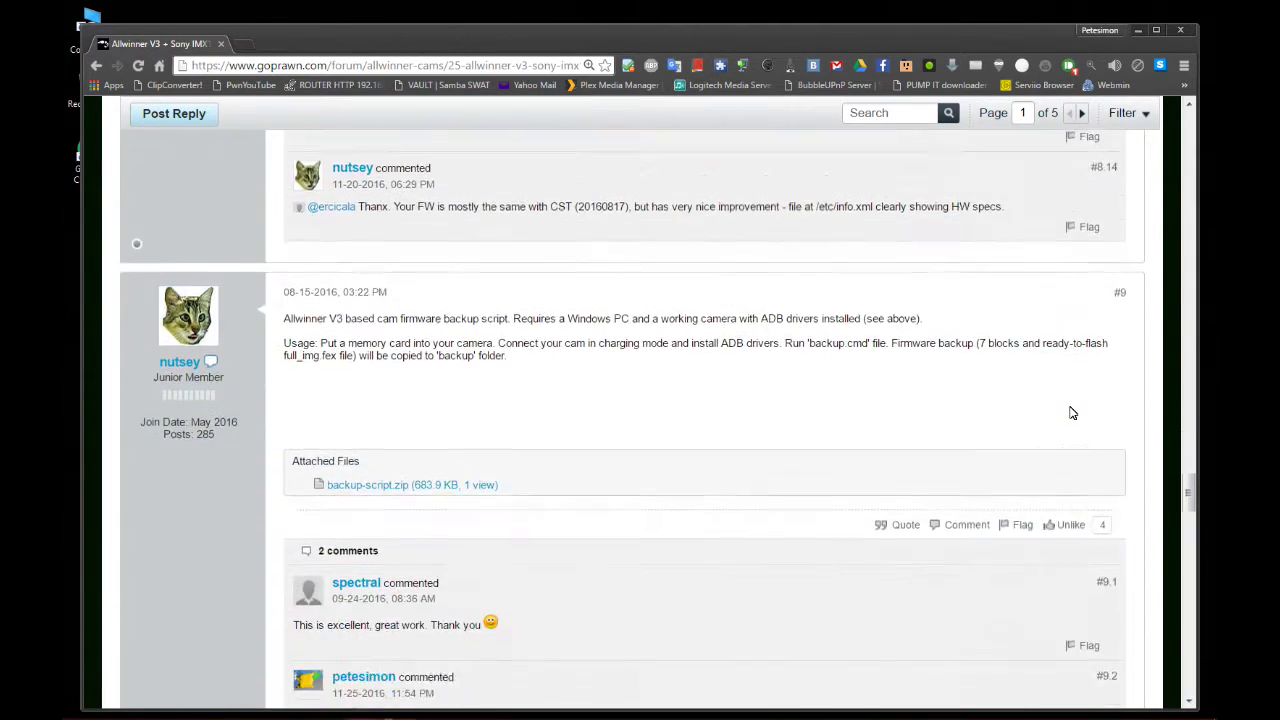
scroll(1070, 413, "down", 3)
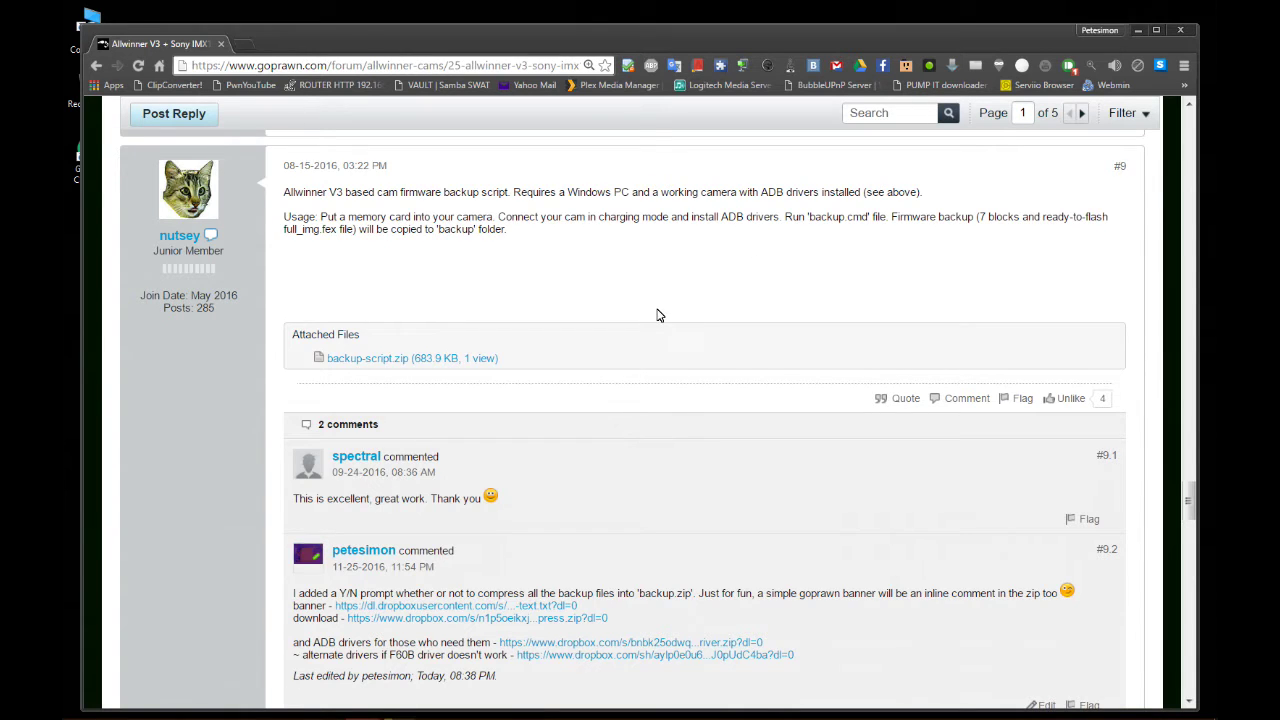
Highlight the ADB drivers line and open its Dropbox link to F60B_ADB_driver.zip
scroll(718, 427, "down", 2)
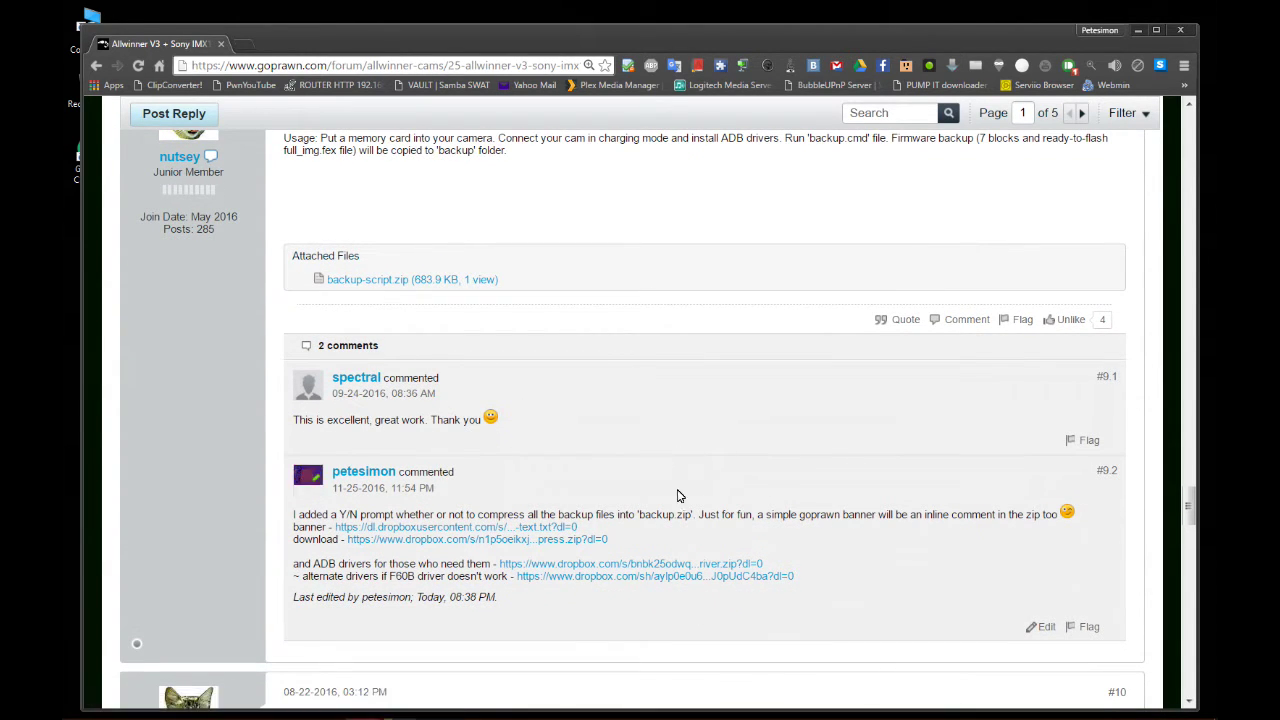
left_click_drag(305, 566, 470, 566)
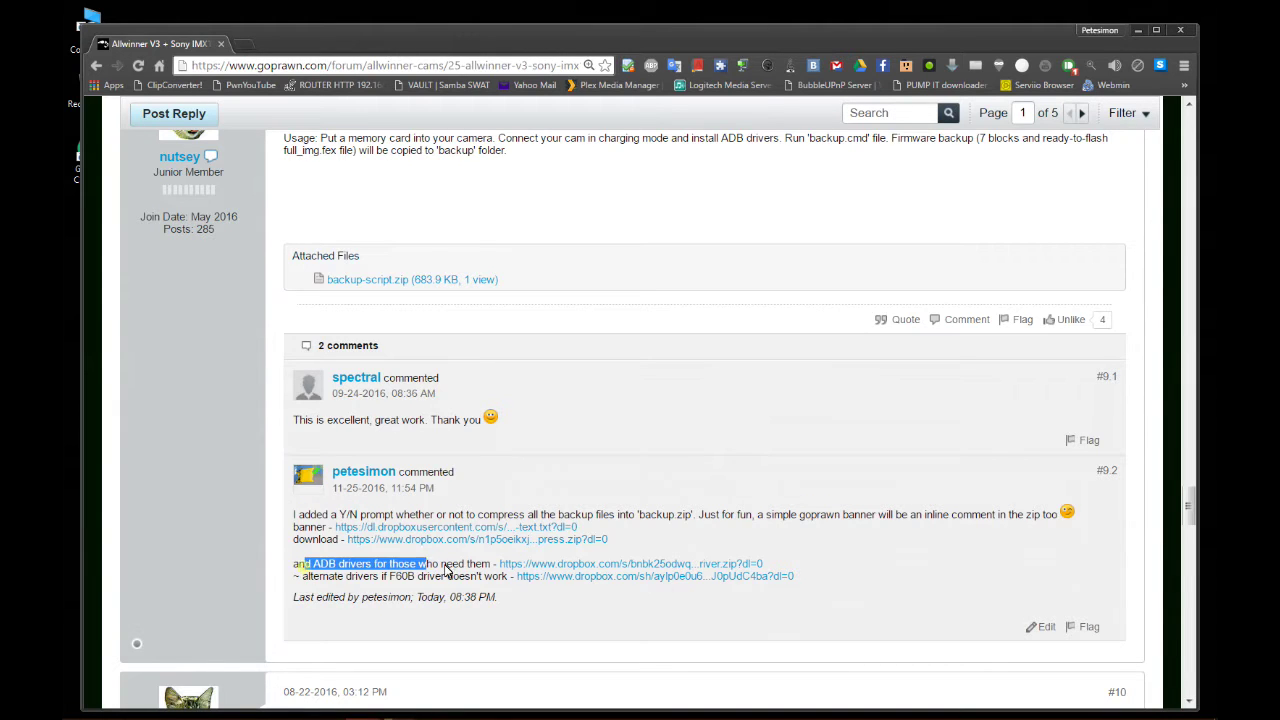
left_click(474, 569)
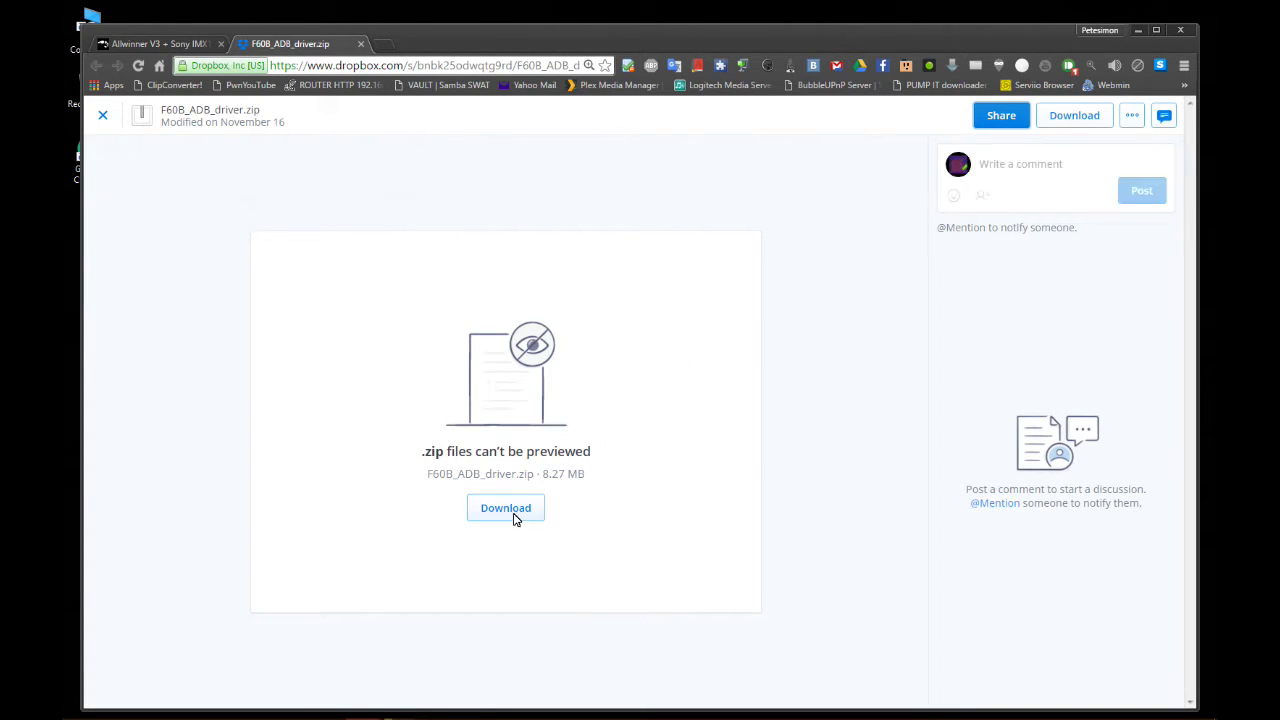
Save F60B_ADB_driver.zip from Dropbox to the Desktop and go back to the forum thread
left_click(508, 510)
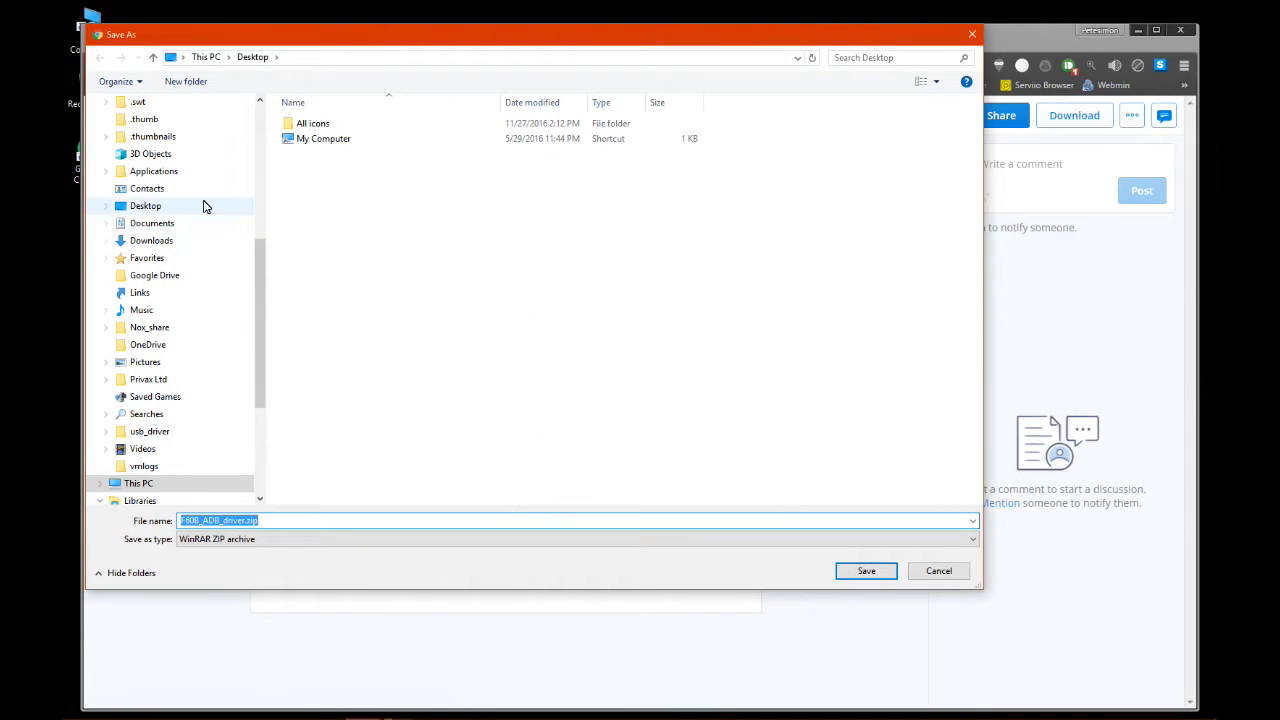
scroll(157, 466, "down", 2)
scroll(163, 425, "up", 2)
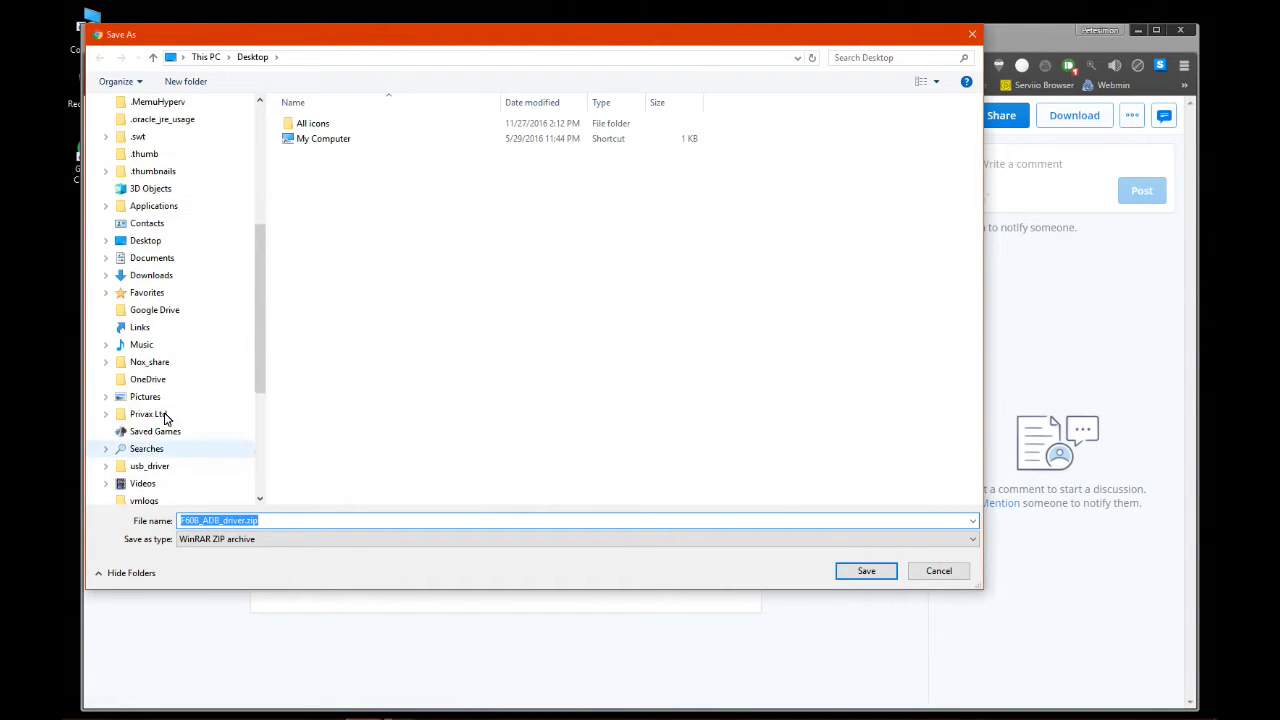
scroll(165, 416, "up", 3)
scroll(140, 188, "up", 1)
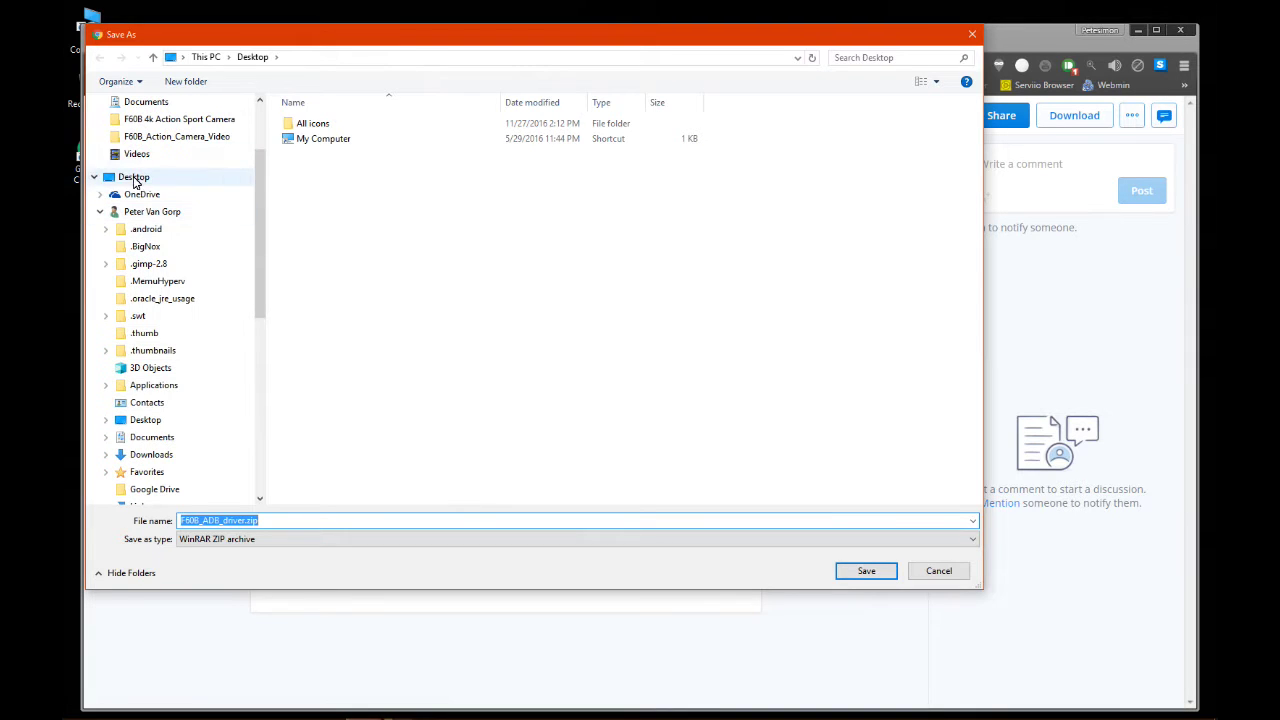
left_click(131, 180)
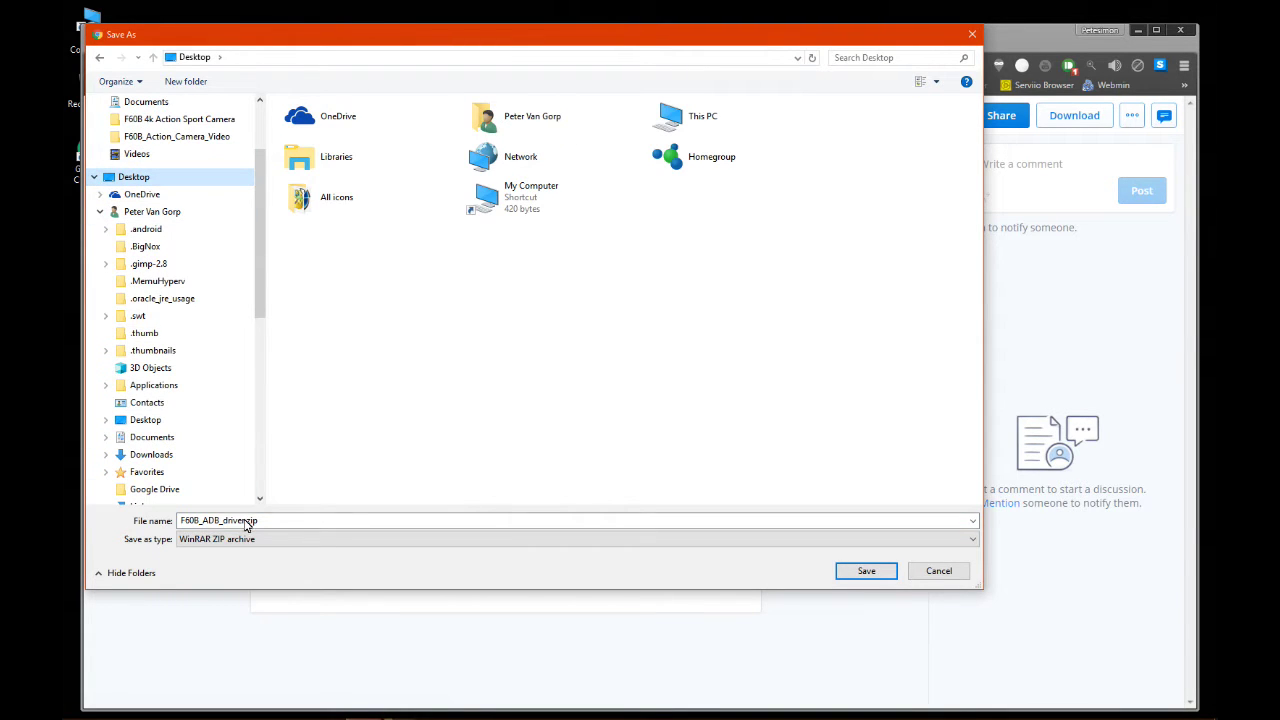
left_click(866, 571)
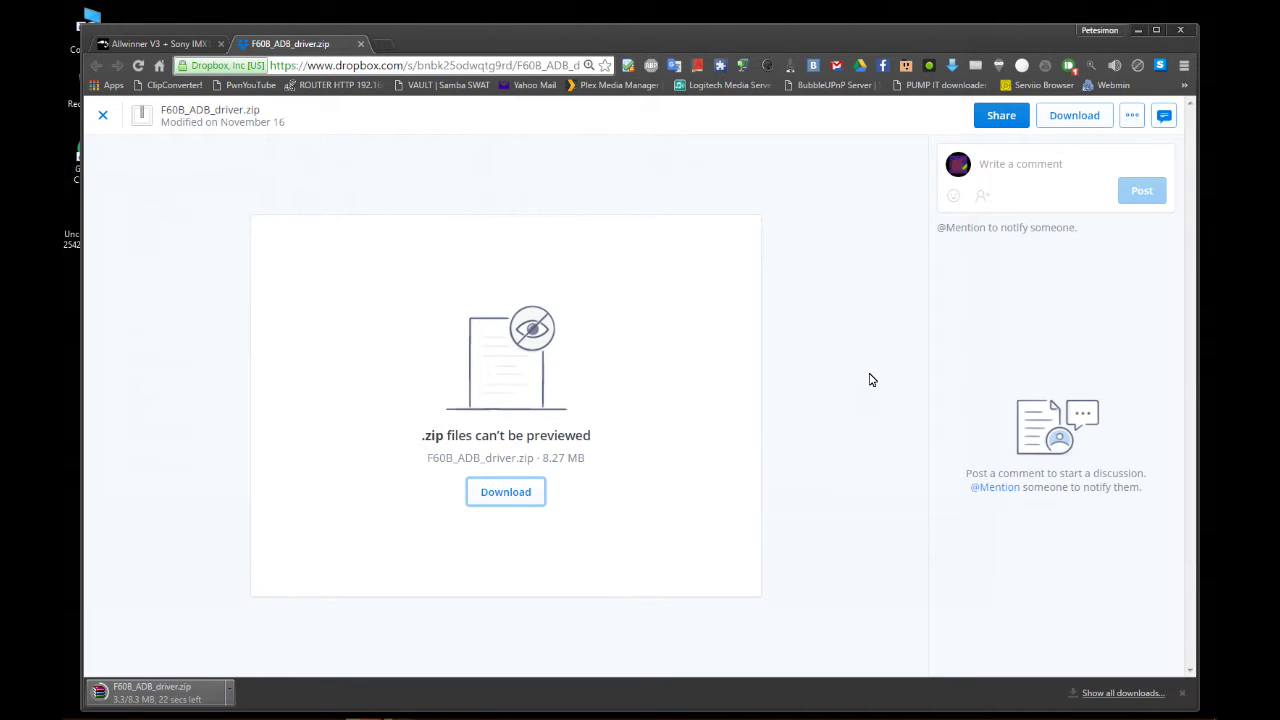
left_click(160, 44)
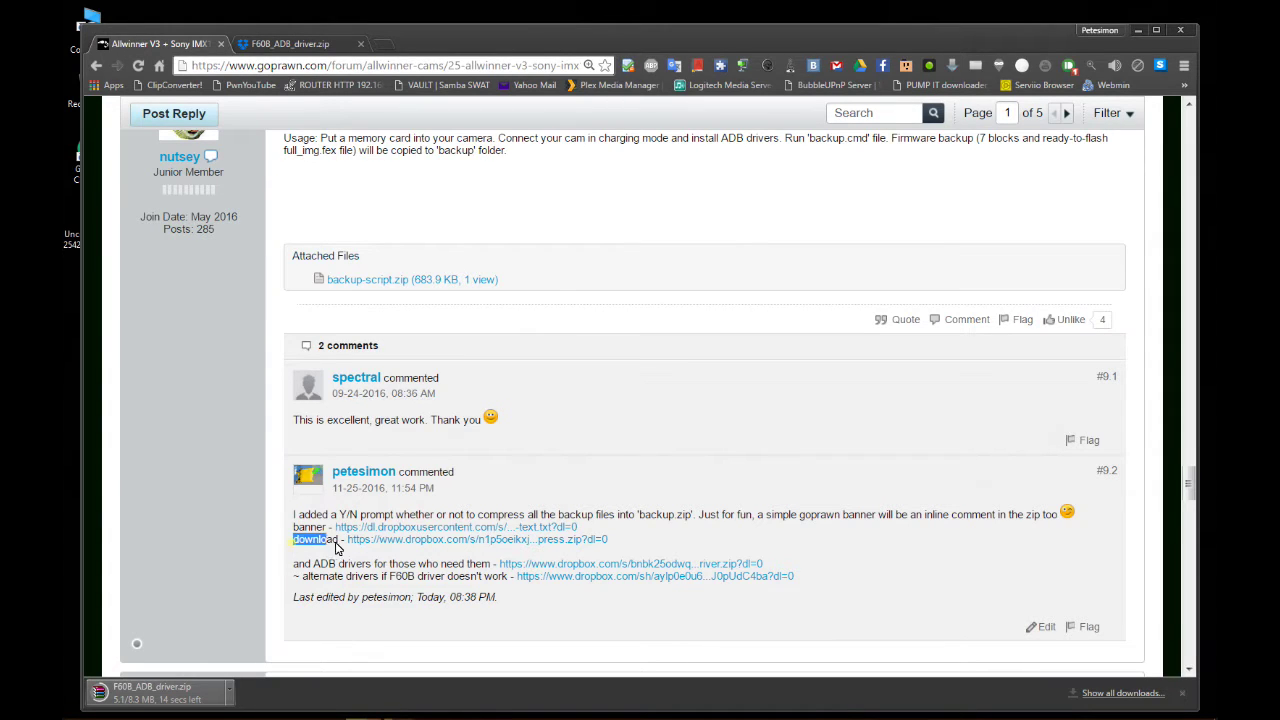
Follow comment #9.2's backup script link and save backup-script-zipcompress.zip from Dropbox to the Desktop
left_click_drag(293, 540, 338, 540)
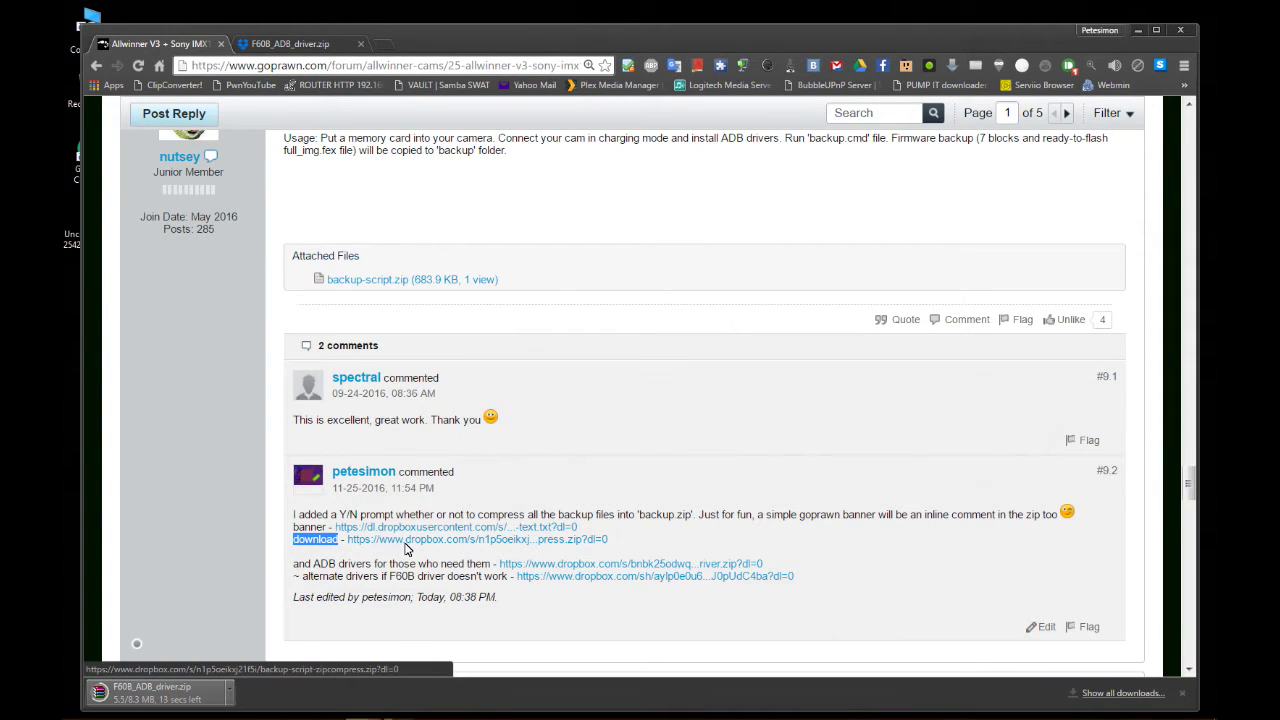
left_click(397, 540)
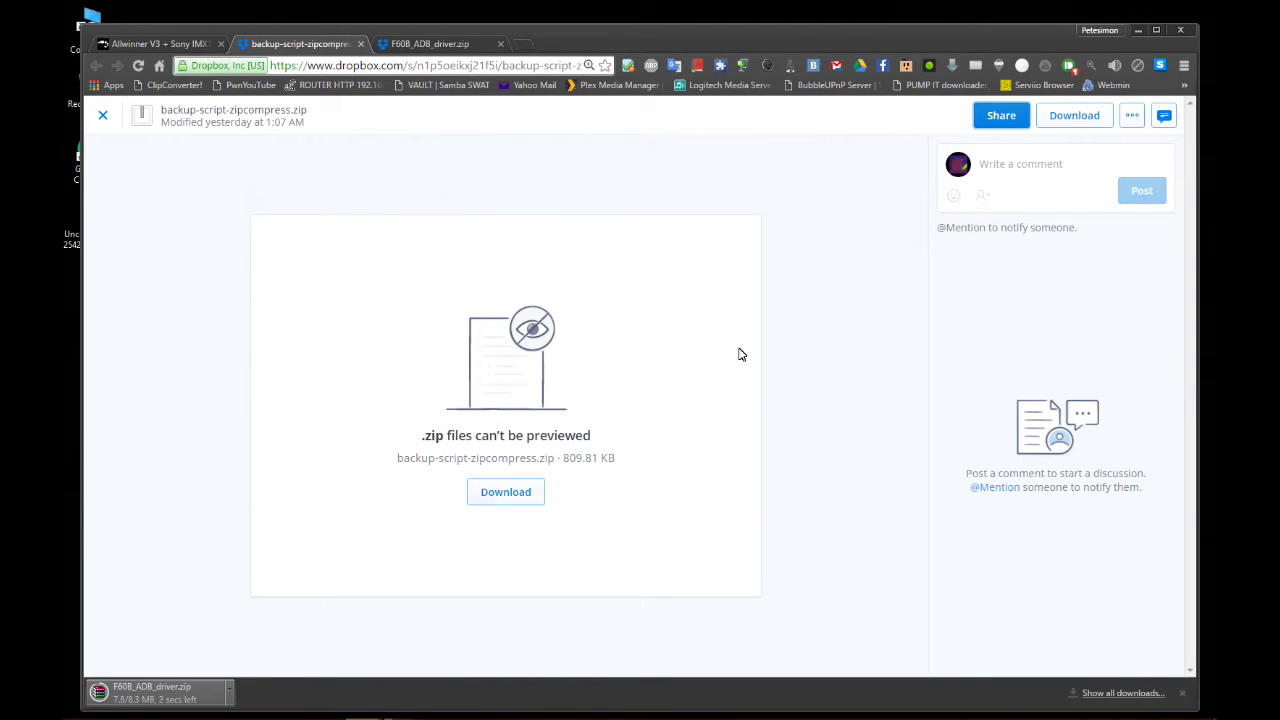
left_click(530, 495)
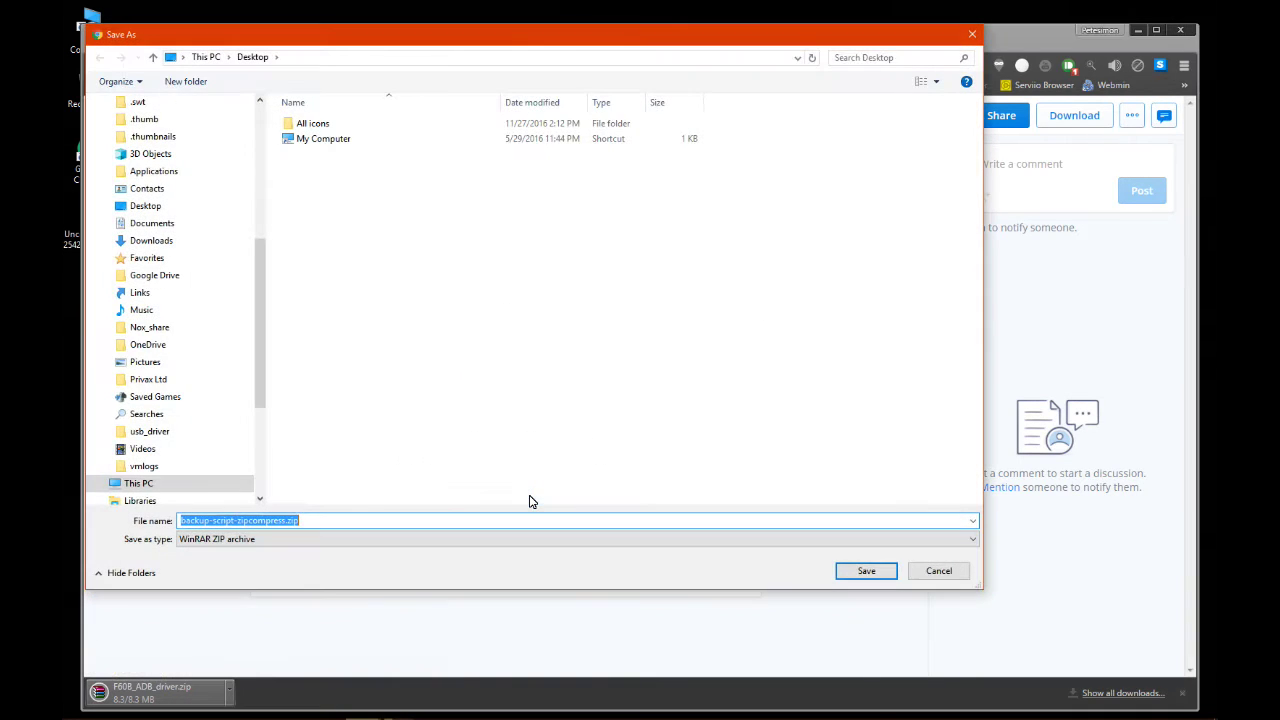
scroll(171, 286, "up", 2)
scroll(166, 286, "up", 2)
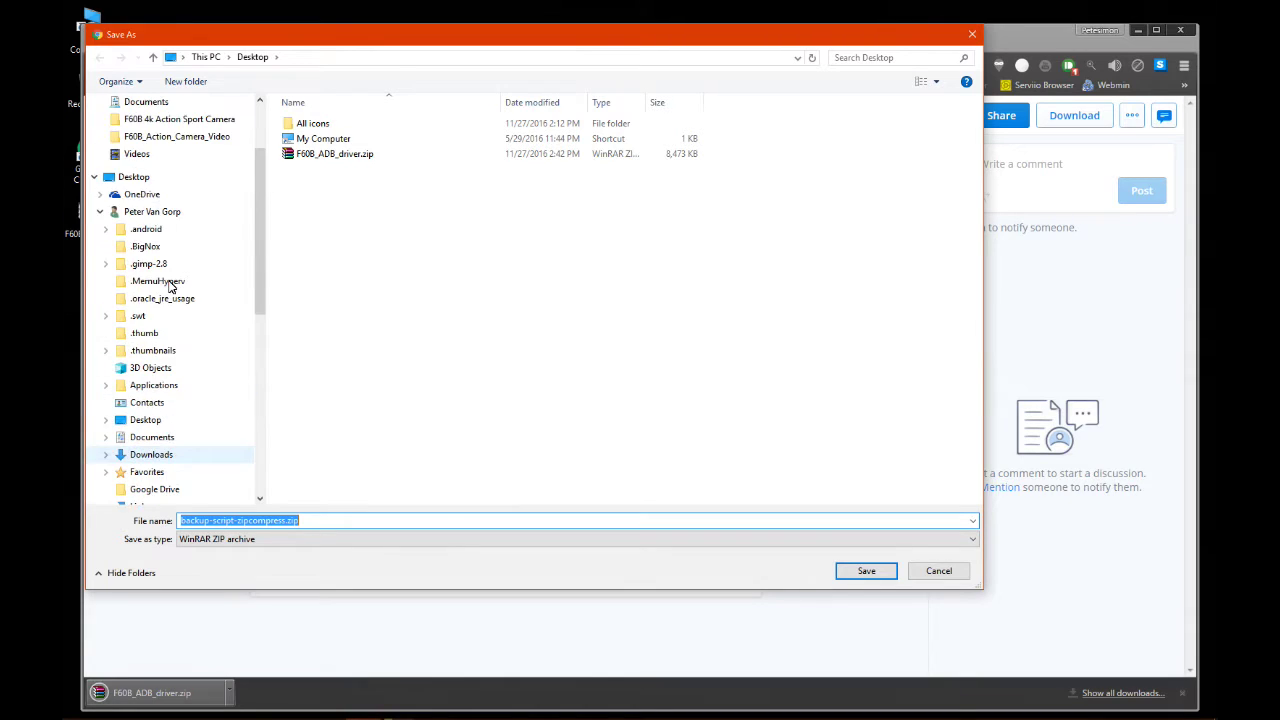
scroll(150, 222, "up", 2)
left_click(125, 246)
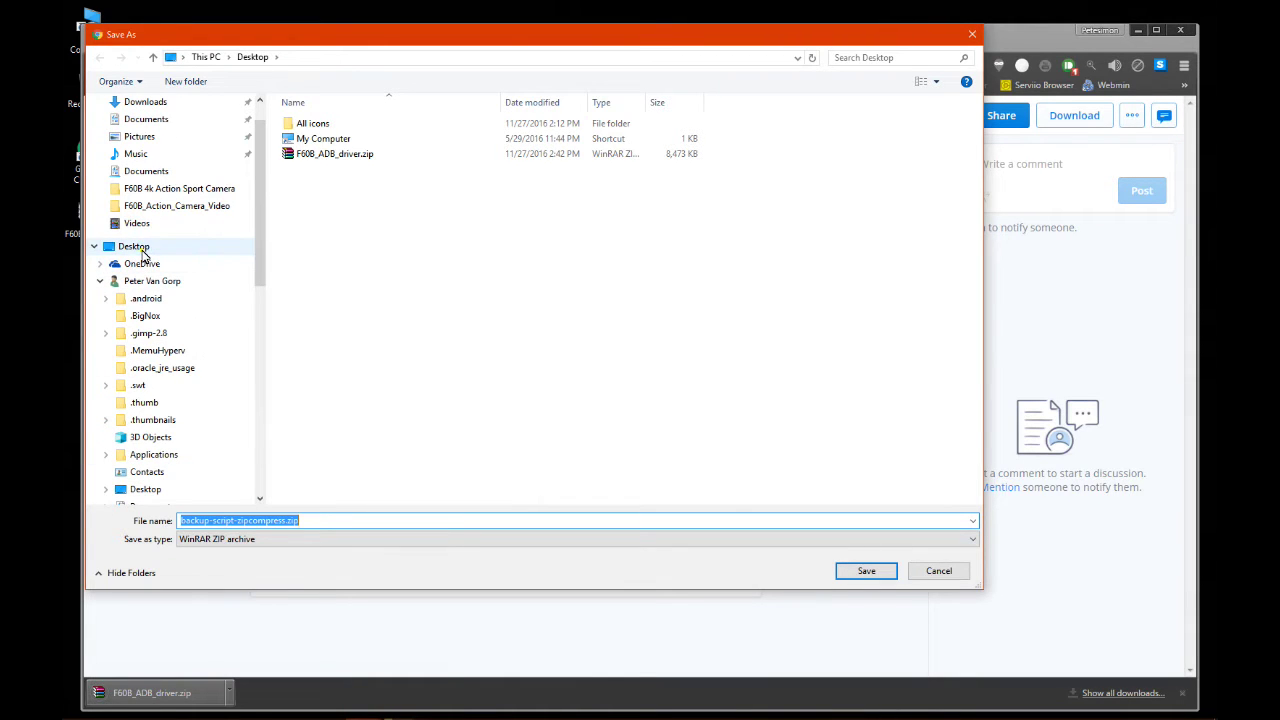
left_click(857, 571)
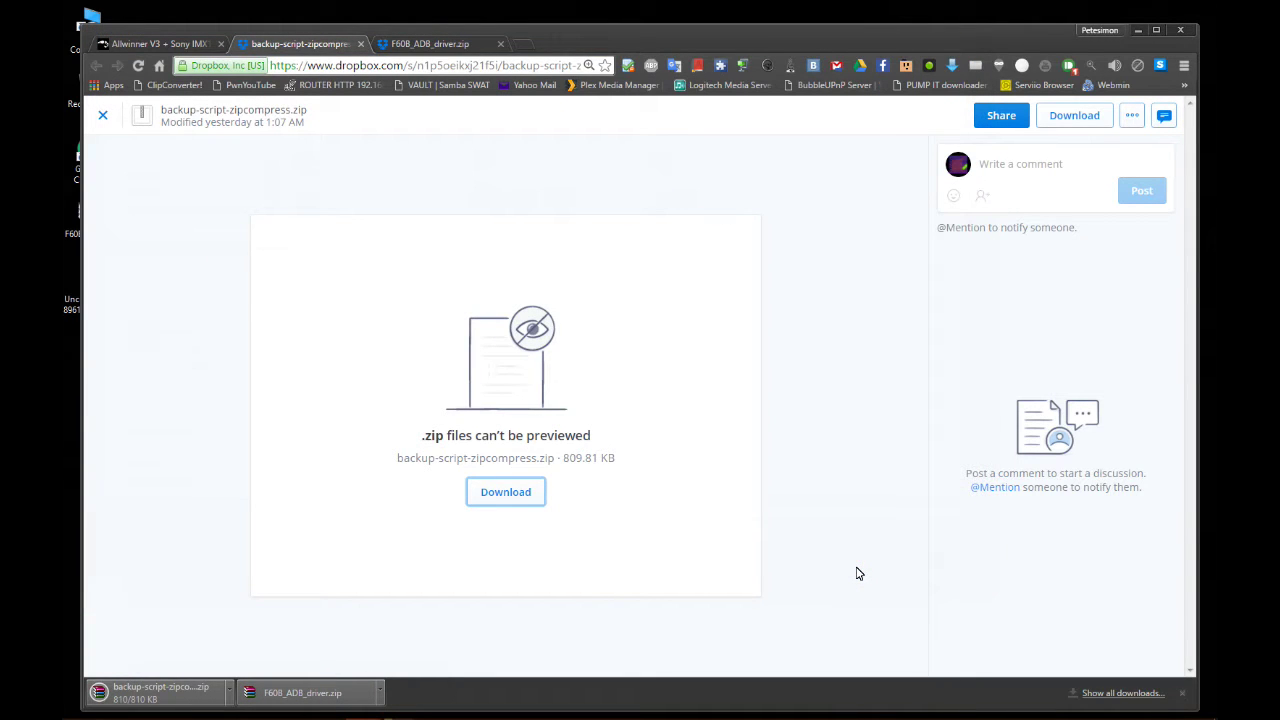
Extract F60B_ADB_driver.zip and backup-script-zipcompress.zip into their own Desktop folders with WinRAR
left_click(1137, 31)
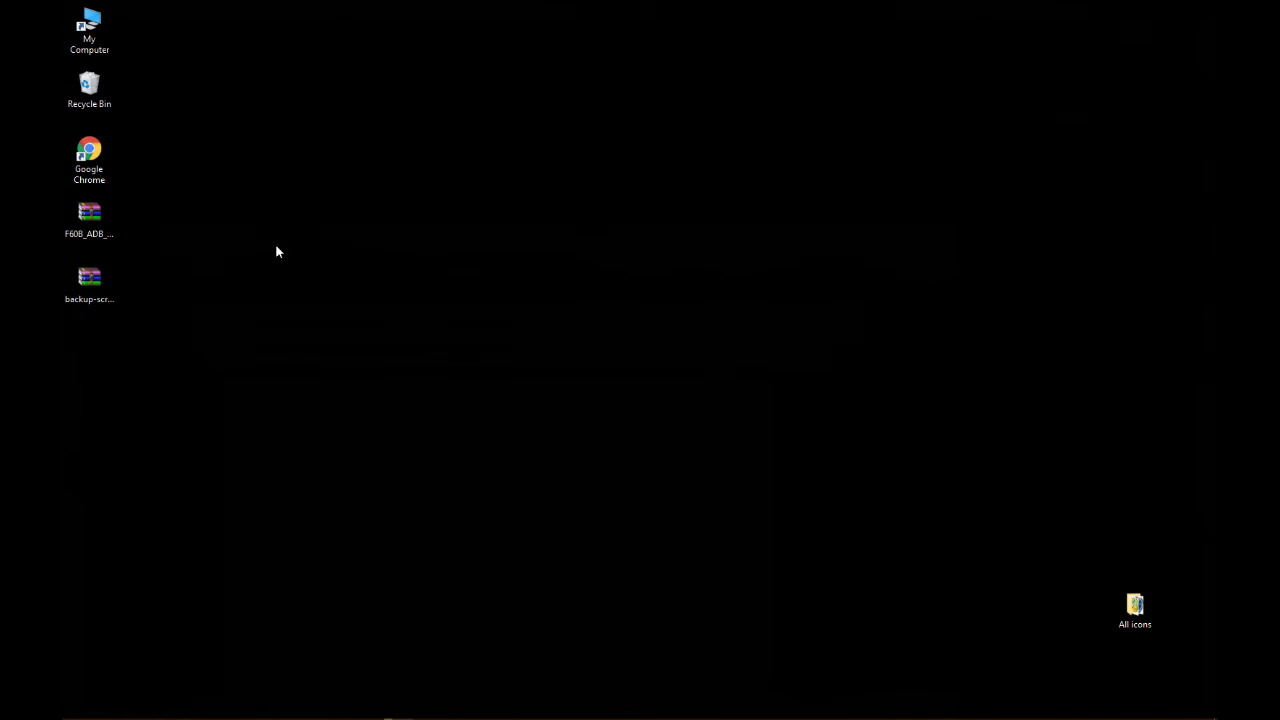
left_click(96, 222)
left_click(91, 284)
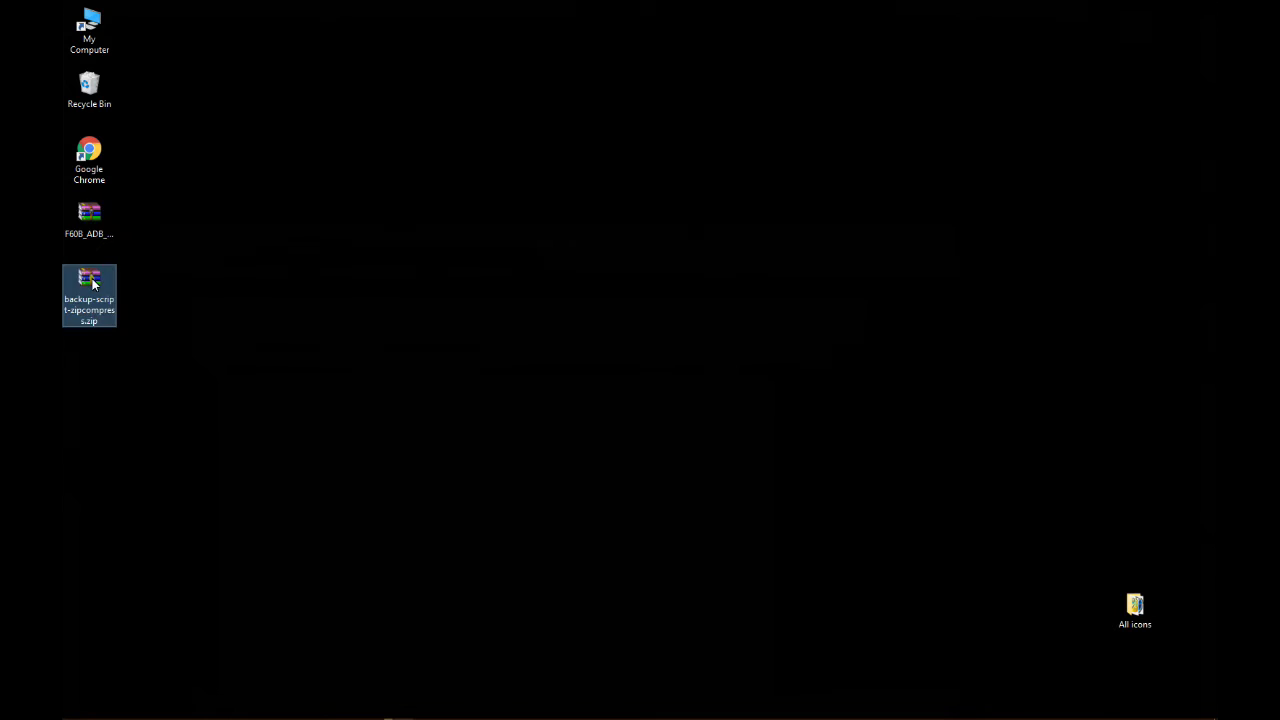
left_click(91, 220)
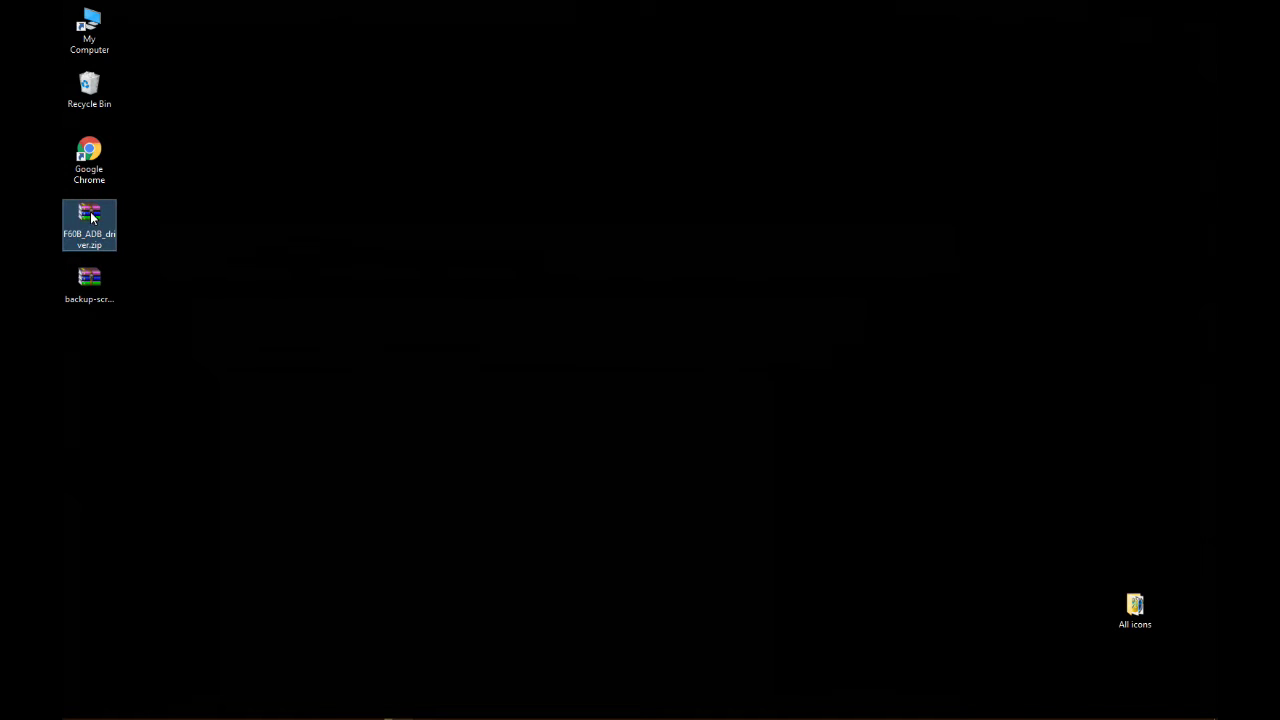
right_click(91, 215)
mouse_move(131, 238)
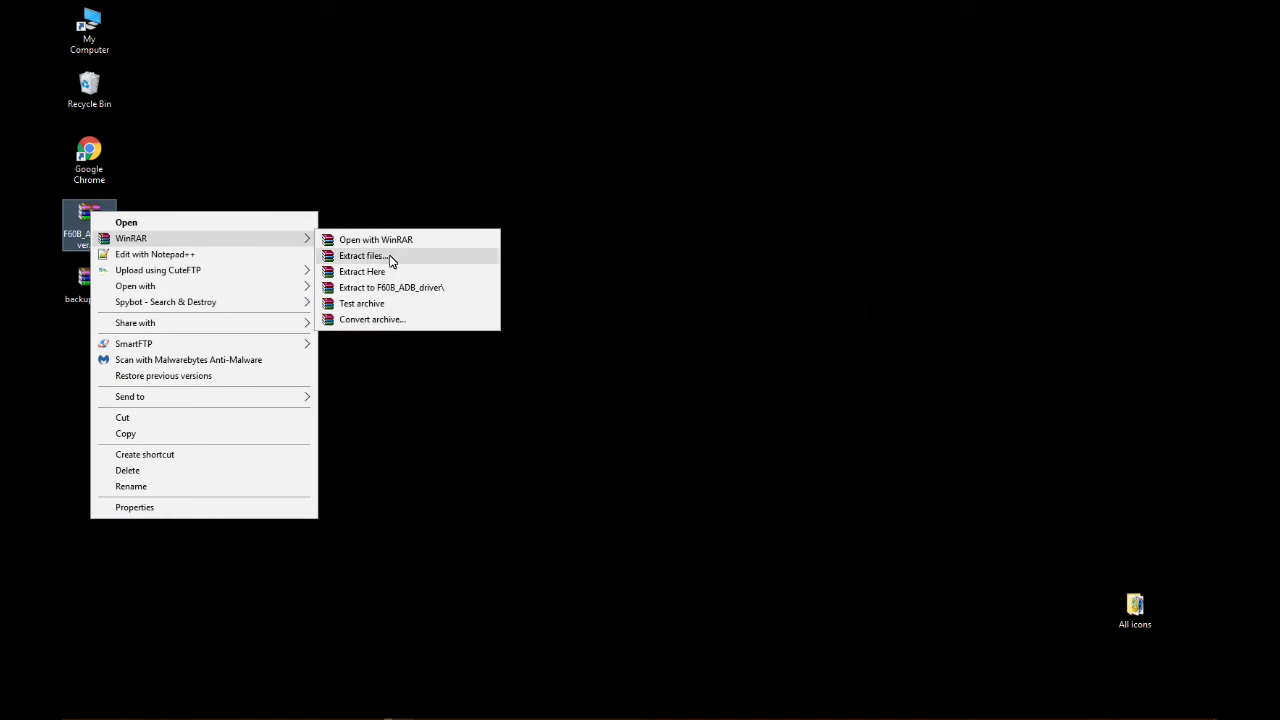
left_click(458, 292)
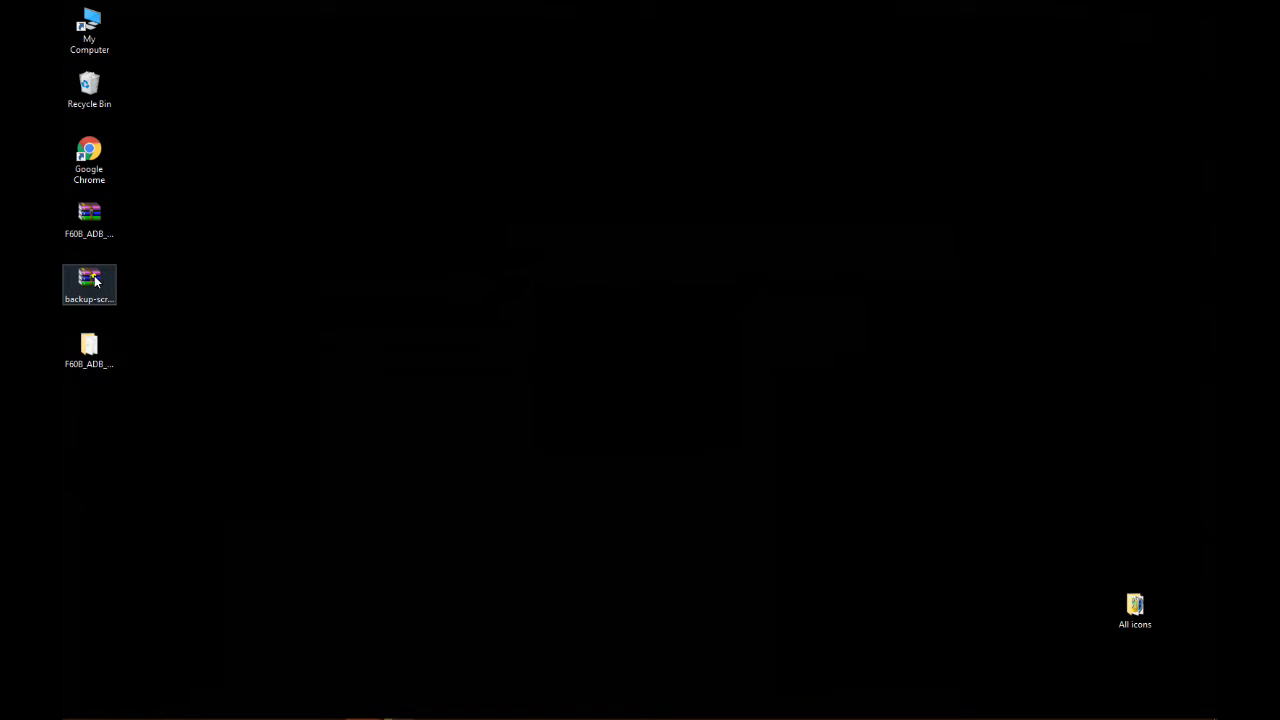
double_click(92, 280)
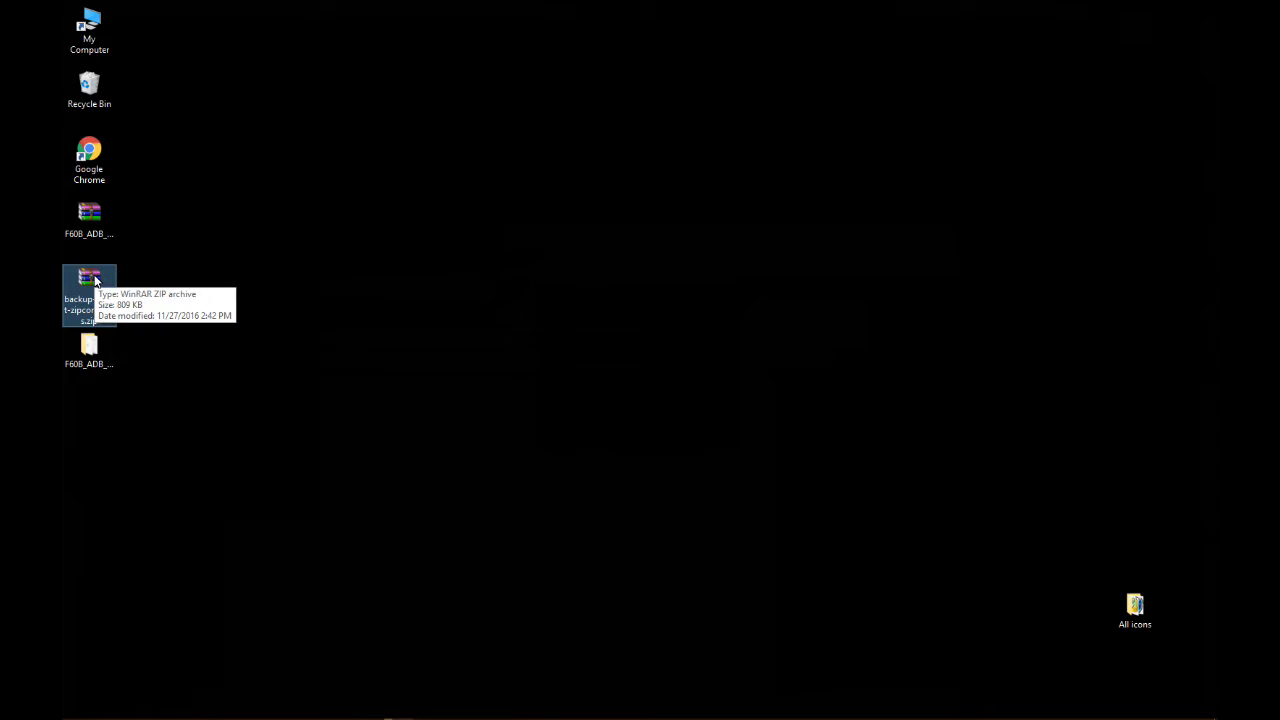
right_click(95, 281)
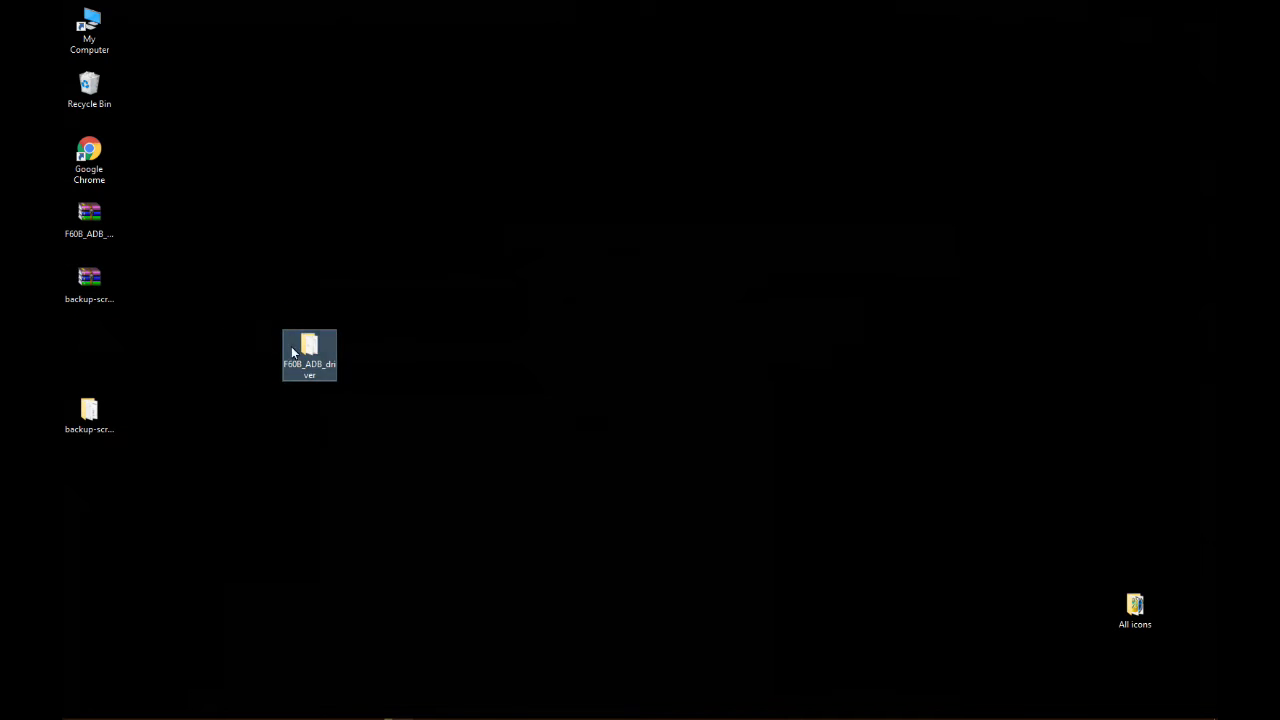
Open the Desktop's F60B_ADB_driver folder to show its five driver files
double_click(311, 346)
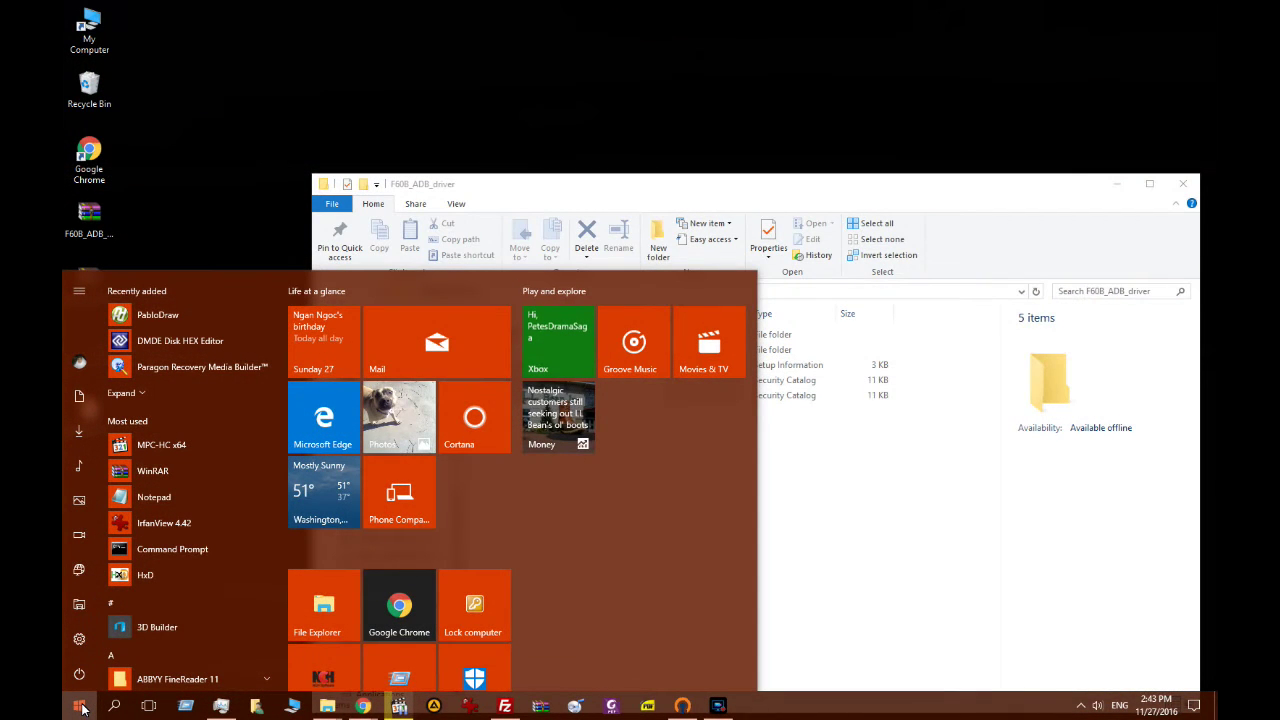
Launch Device Manager from a 'device manager' search, bring it forward and minimize File Explorer
type("d")
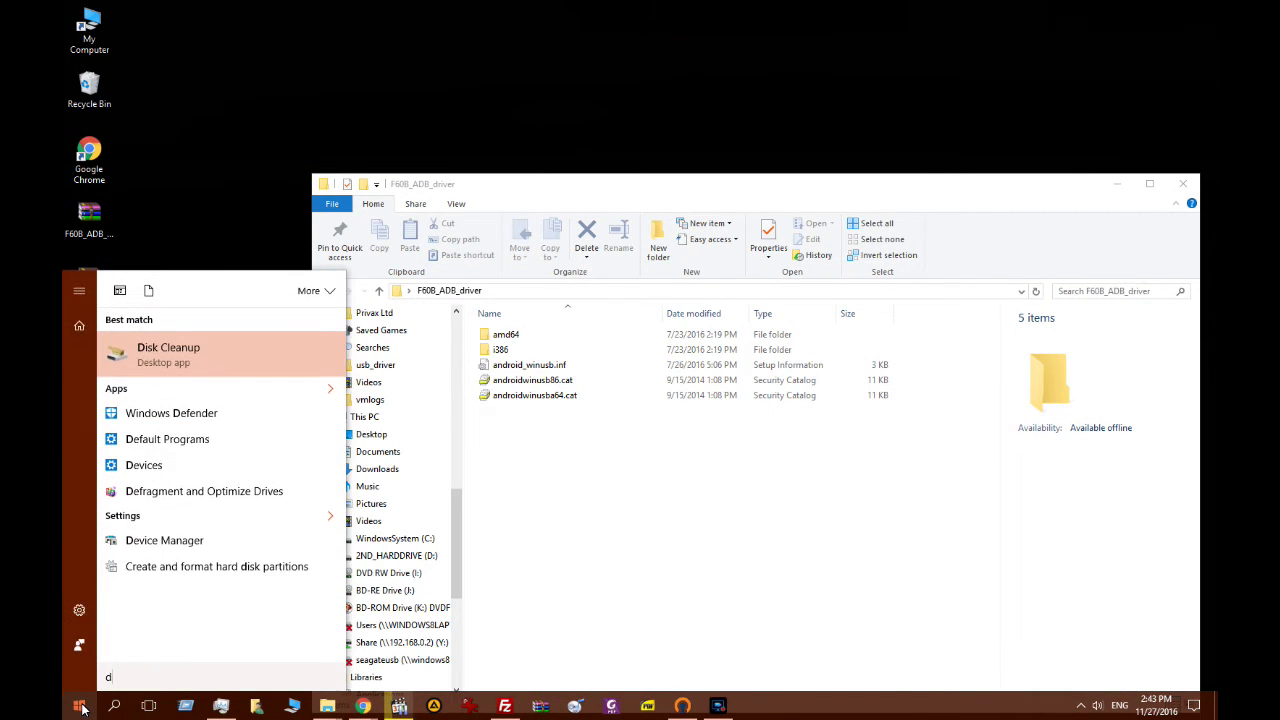
type("evic")
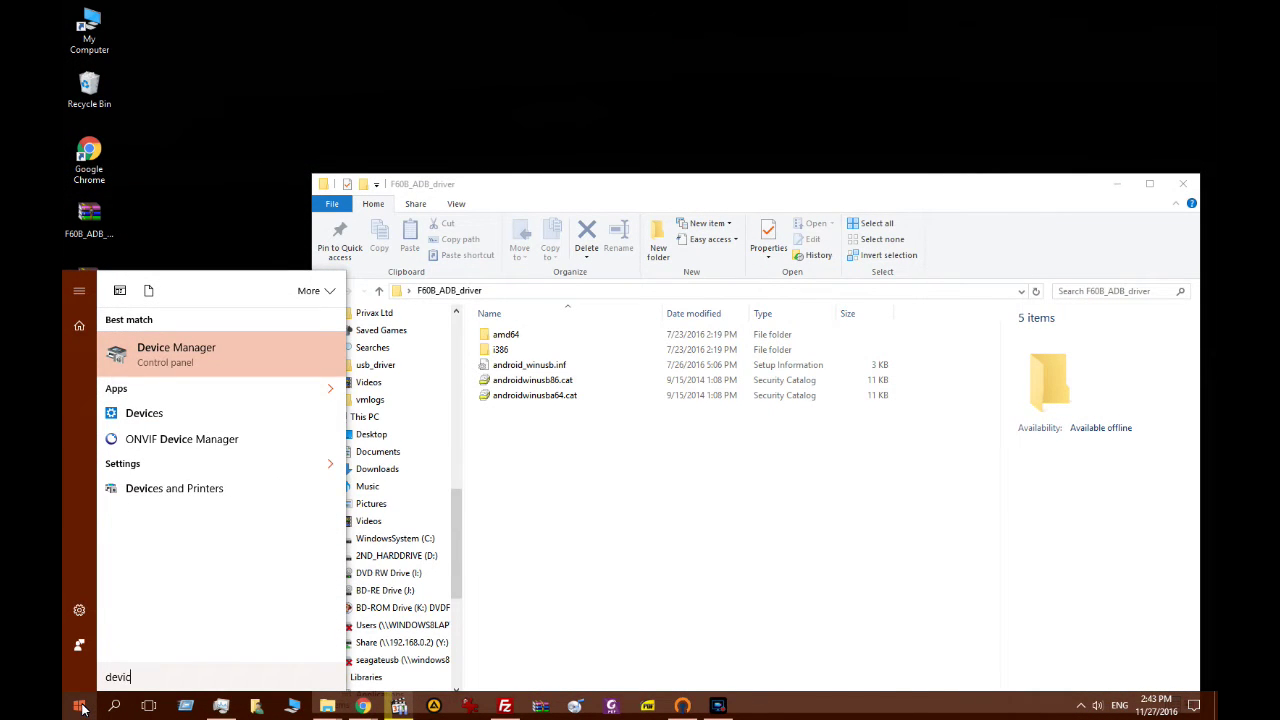
type("e man")
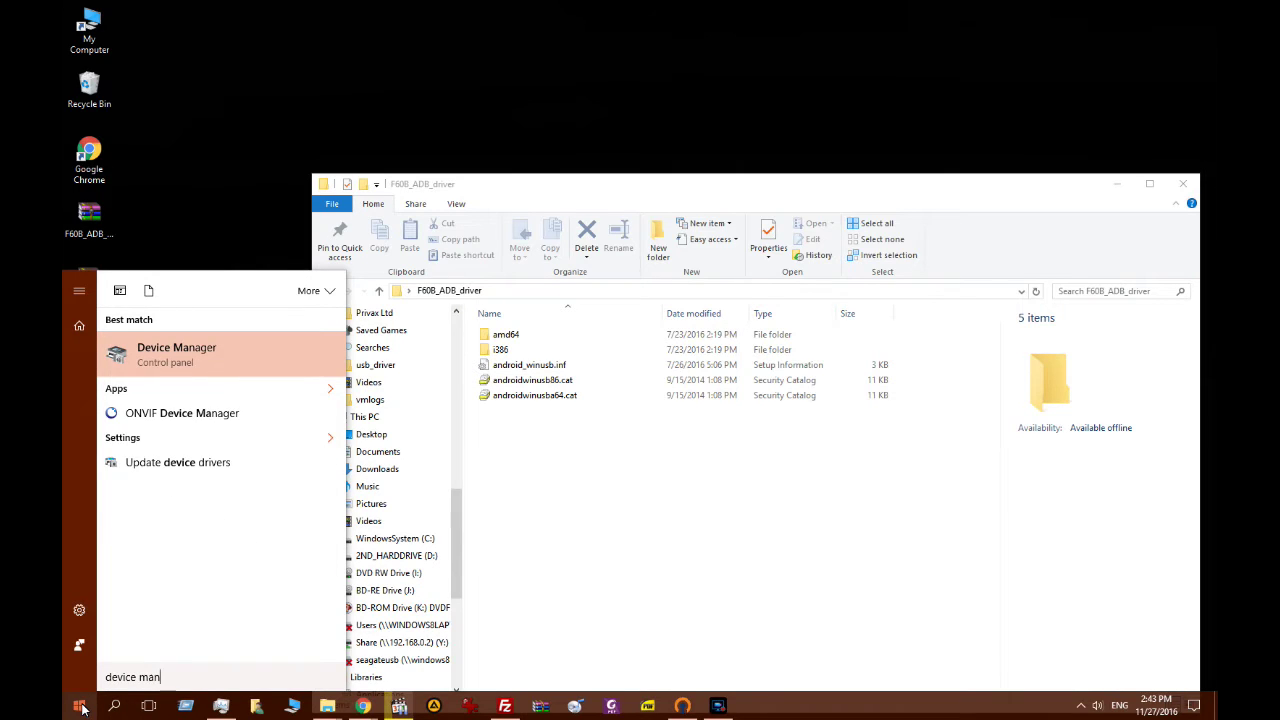
type("ager")
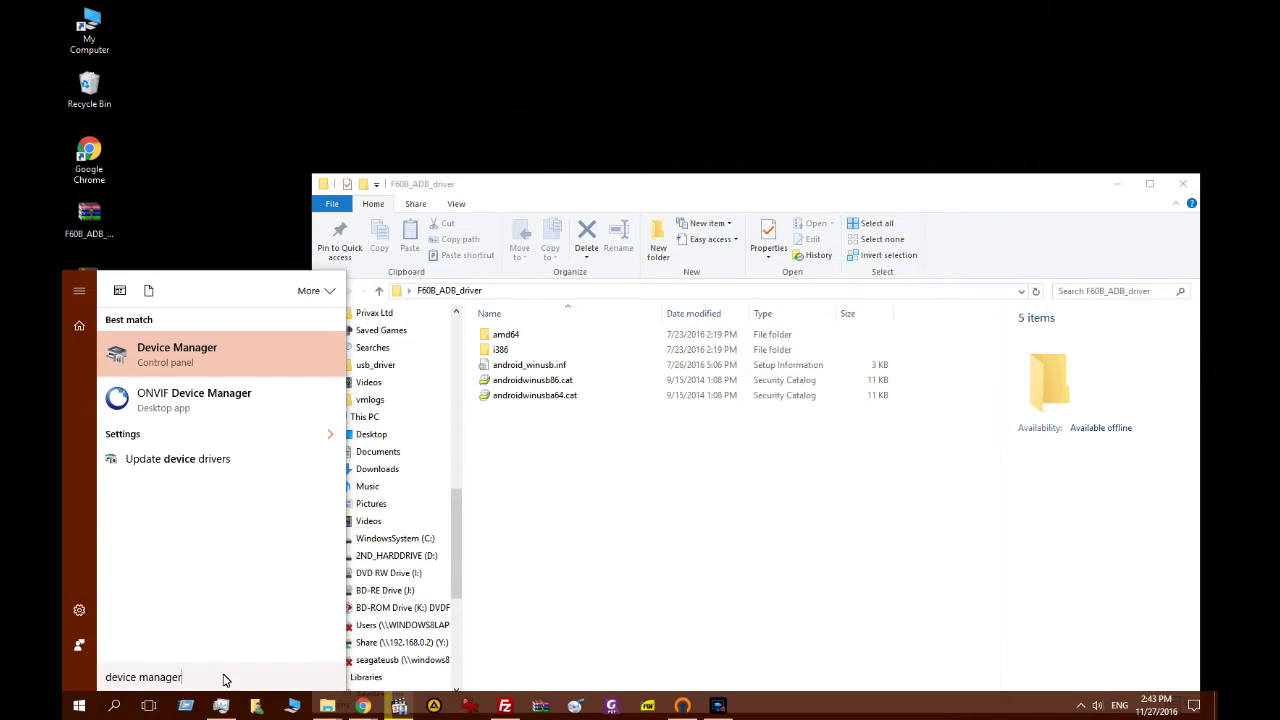
left_click(192, 363)
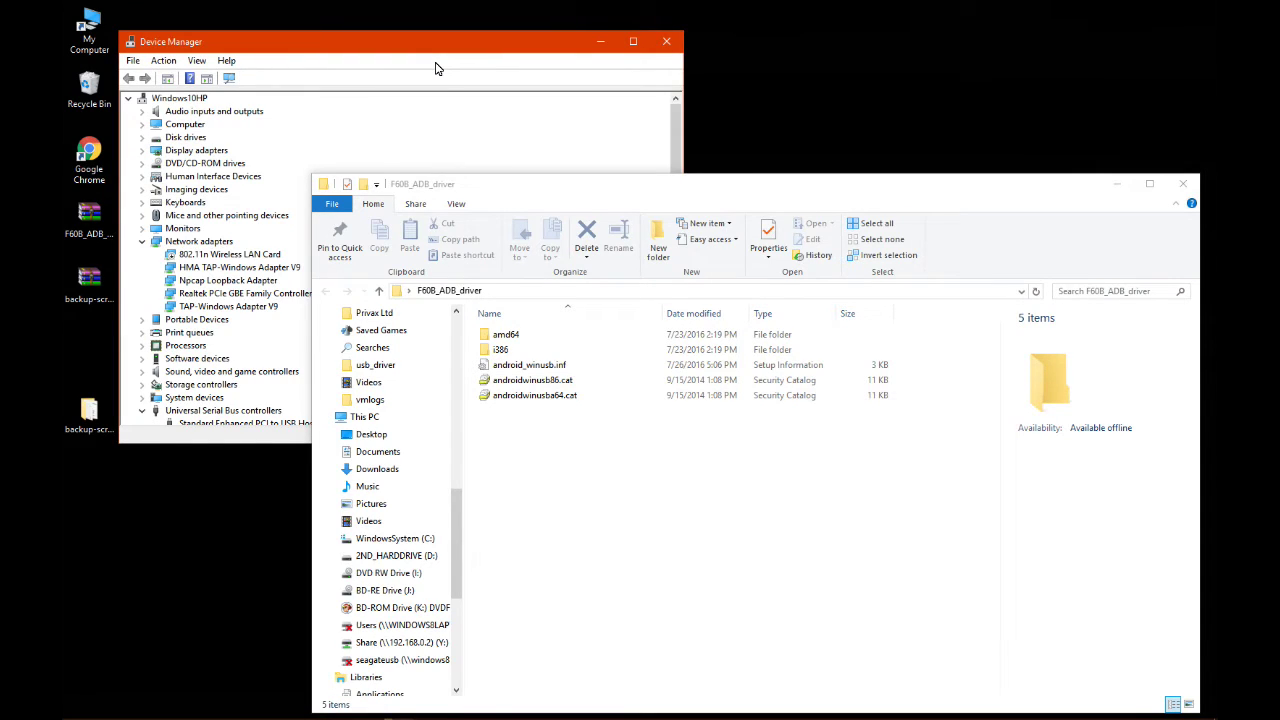
left_click(435, 68)
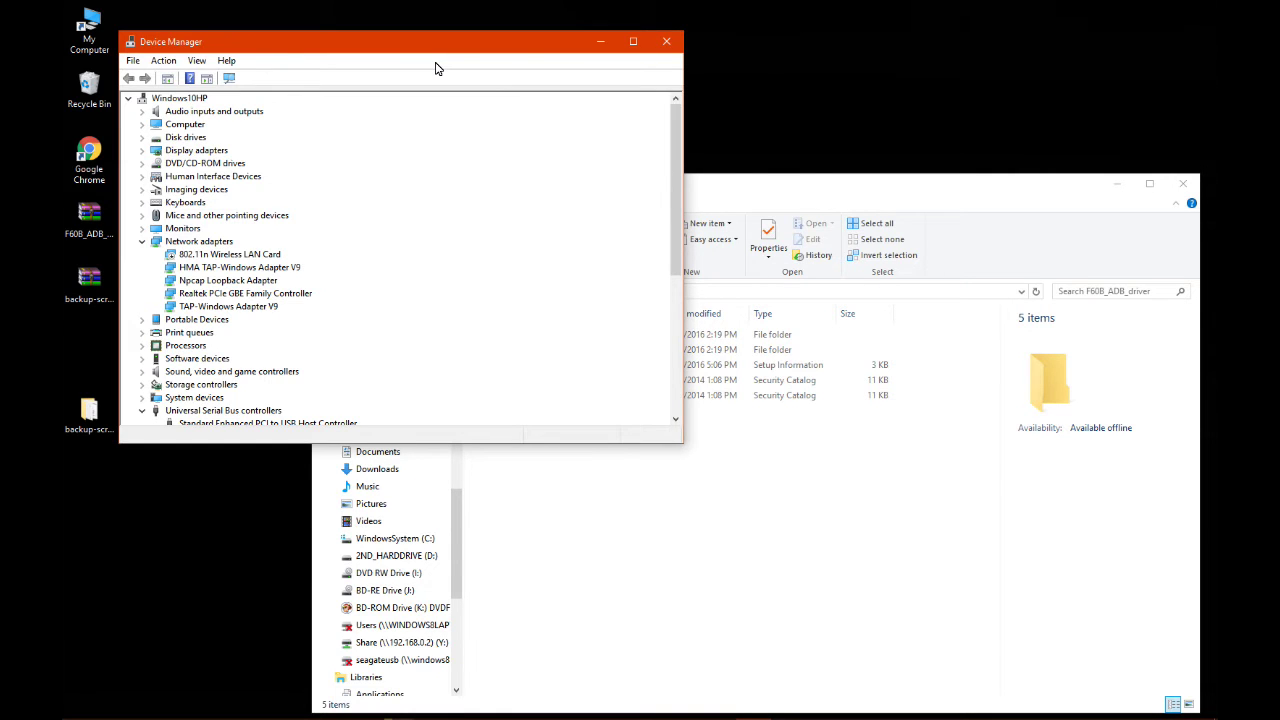
left_click_drag(432, 53, 540, 68)
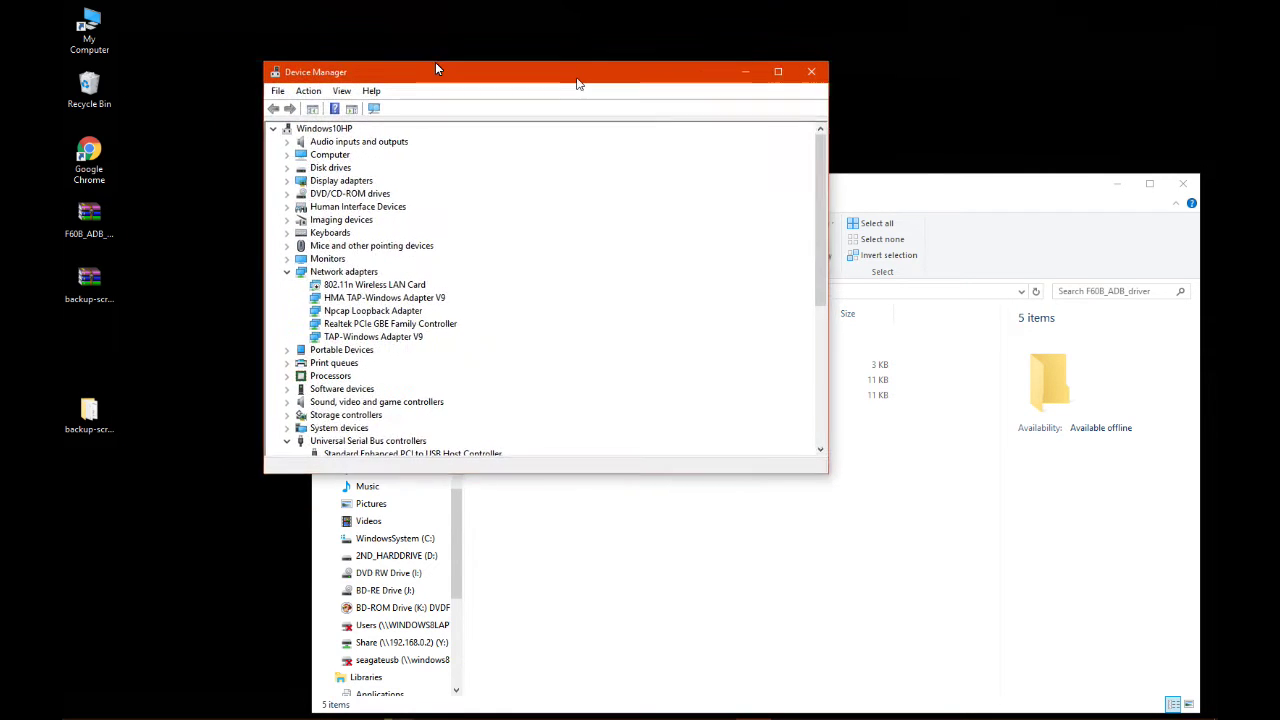
left_click_drag(540, 68, 590, 97)
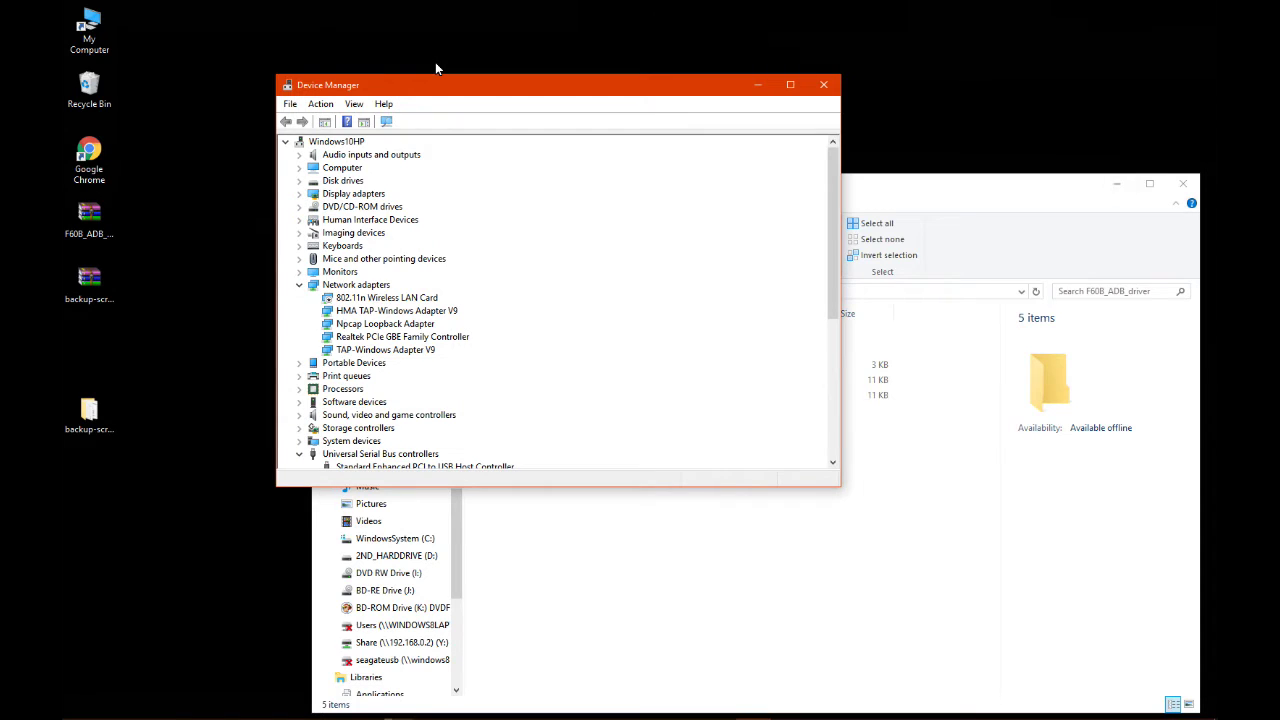
left_click(1121, 185)
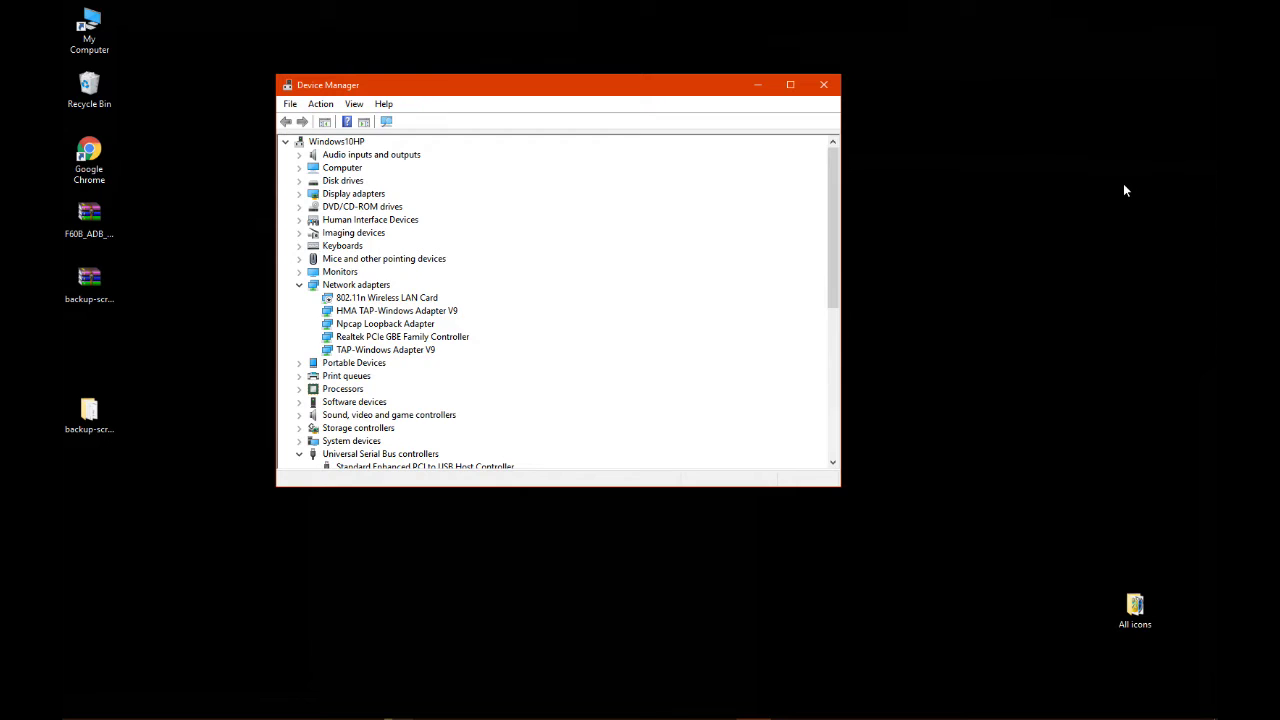
Find the Android device under Universal Serial Bus devices and bring up its context menu
scroll(1123, 190, "down", 3)
scroll(1123, 190, "down", 1)
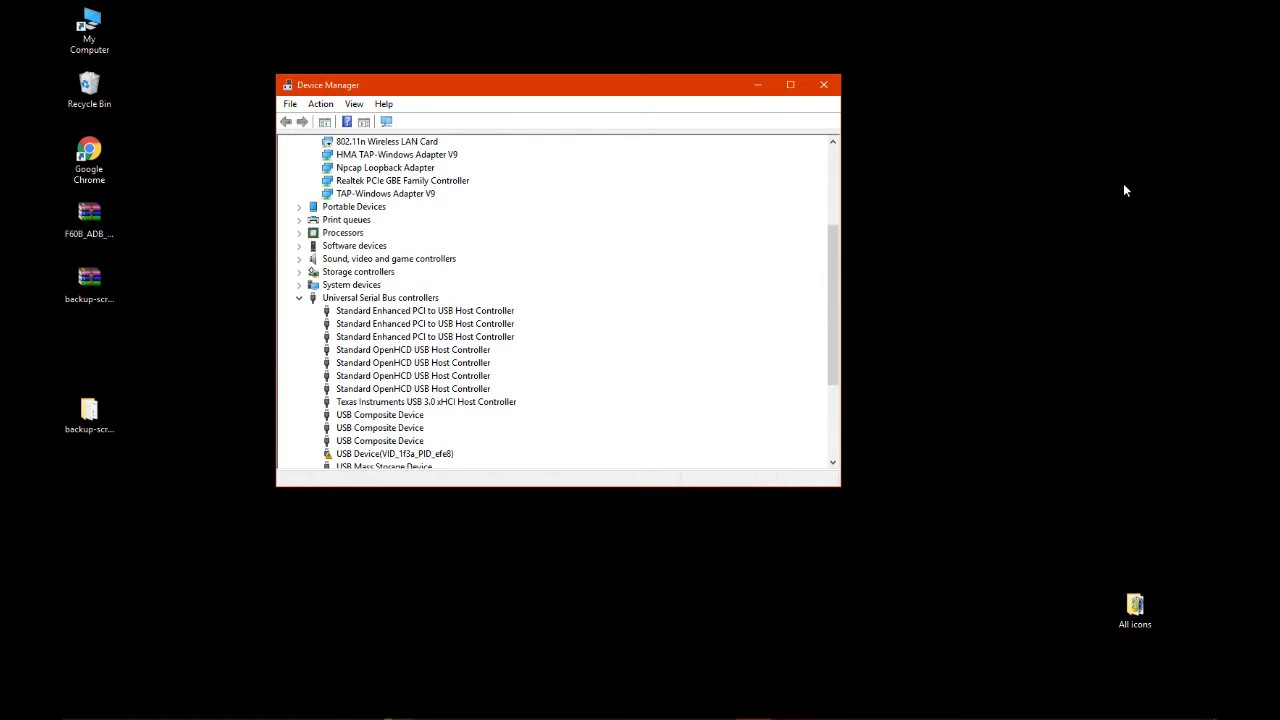
scroll(1123, 190, "down", 1)
scroll(1124, 190, "down", 1)
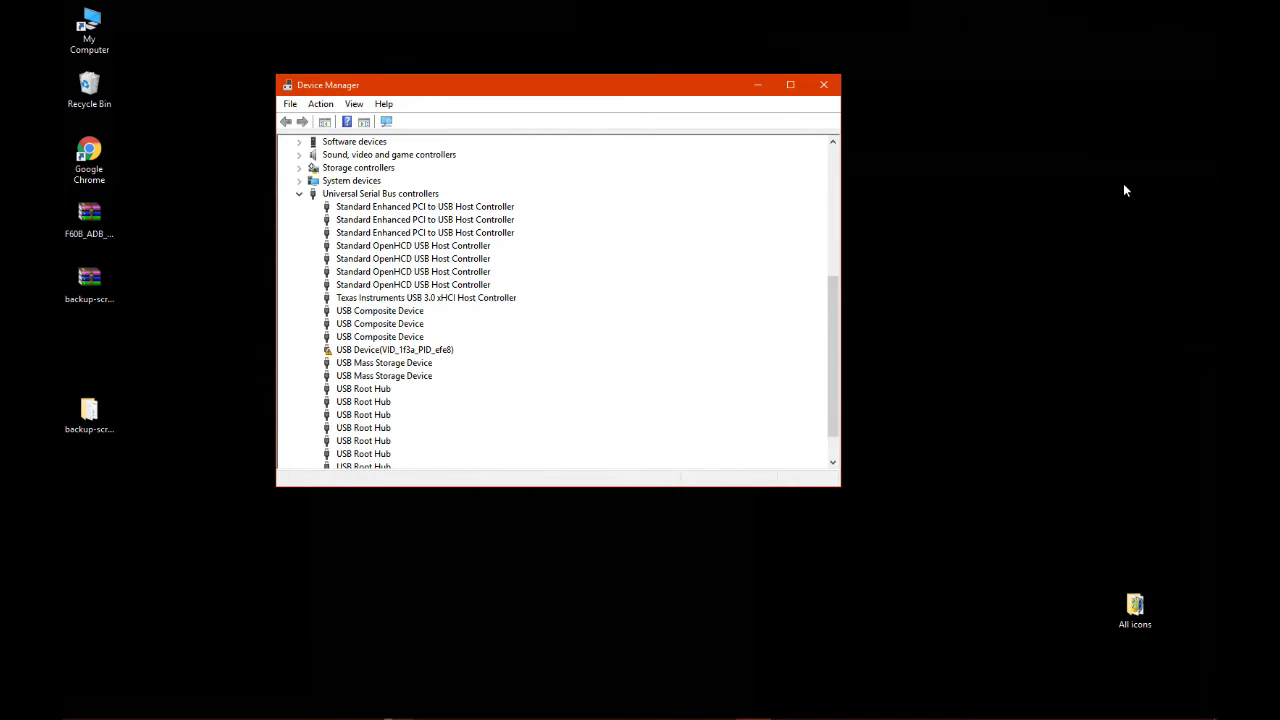
scroll(1124, 190, "down", 1)
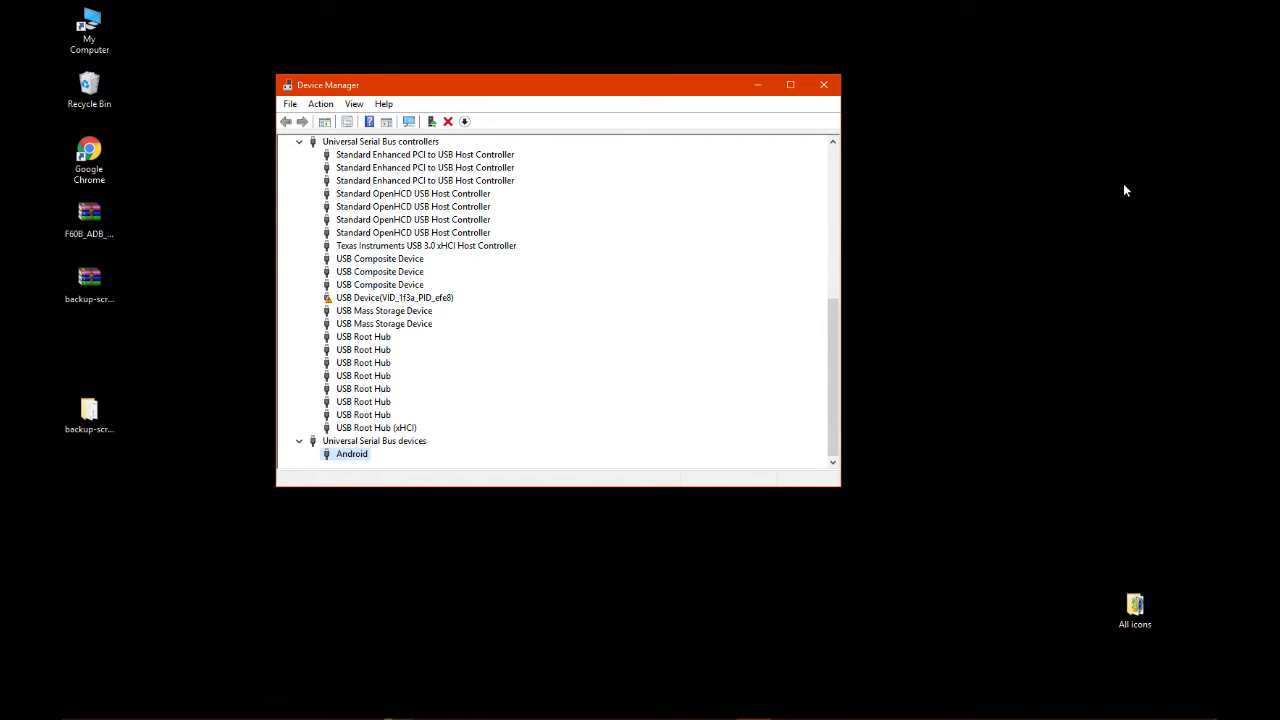
key("shift+F10")
View the Android device's driver information in its Properties window
key("Up")
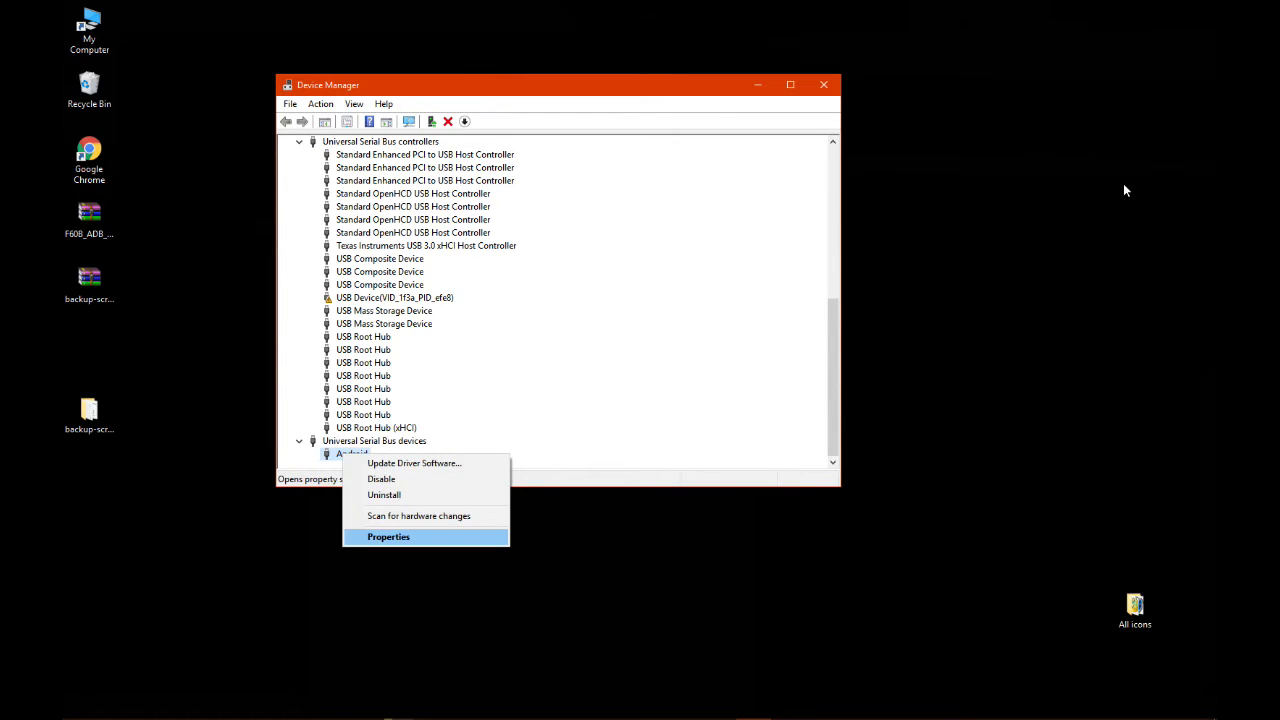
key("Return")
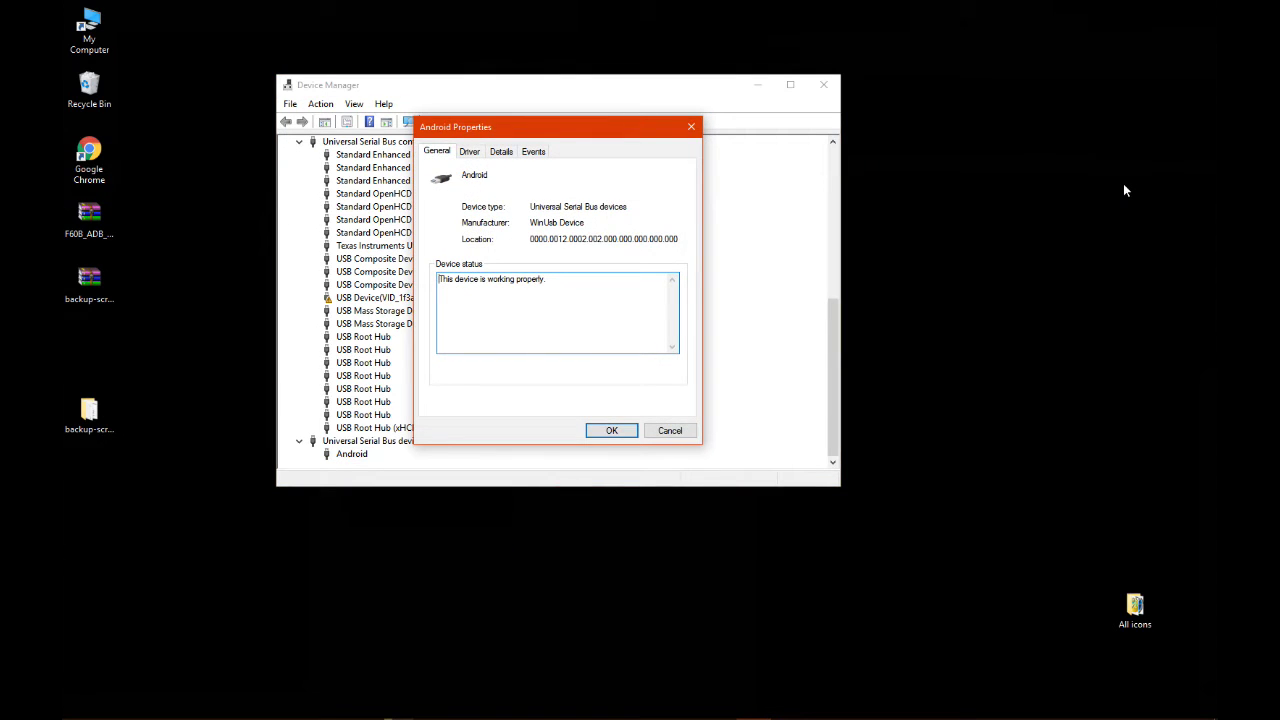
key("ctrl+Tab")
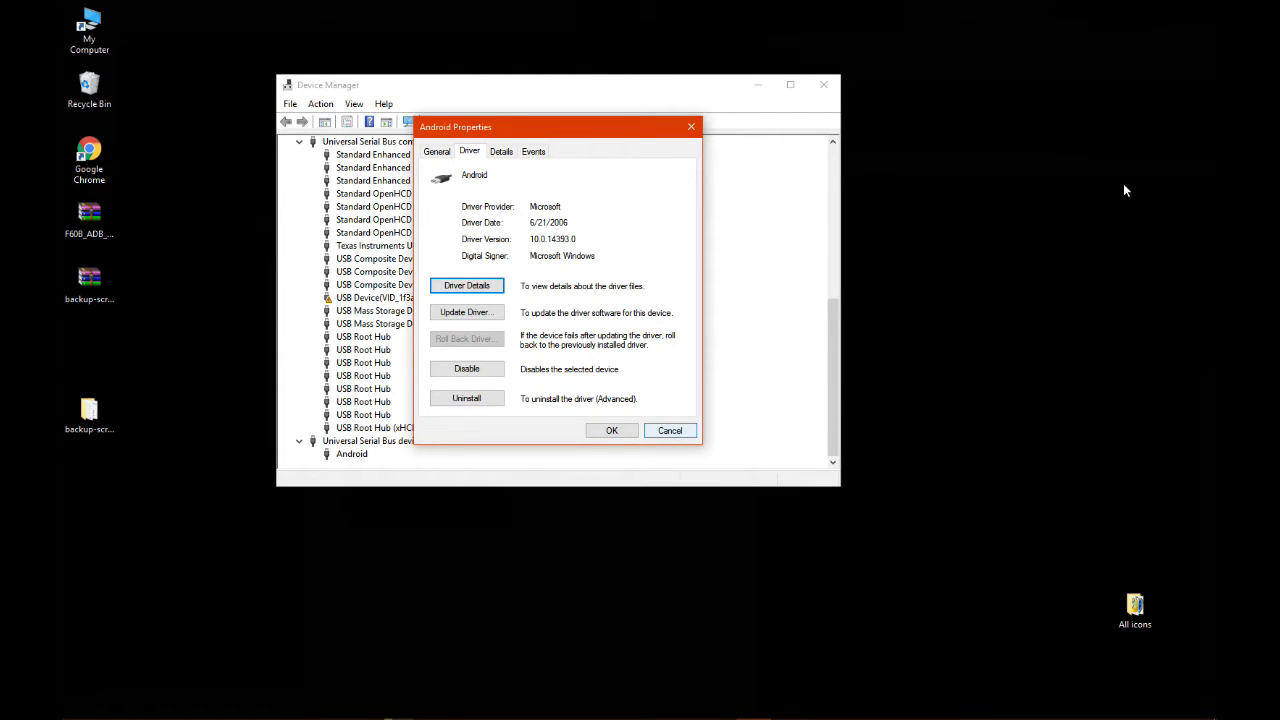
key("Escape")
Start a manual driver update for the Android device and browse for a driver folder
key("shift+F10")
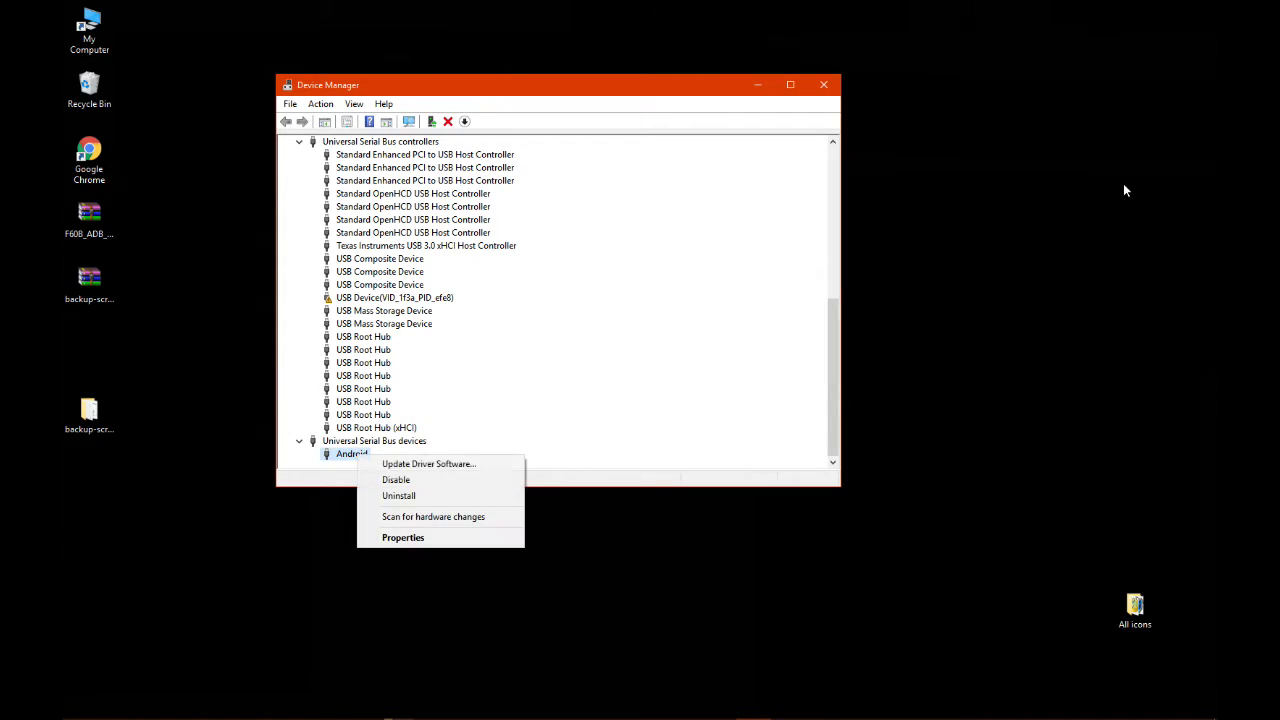
key("Down")
key("Down")
key("Up")
key("Up")
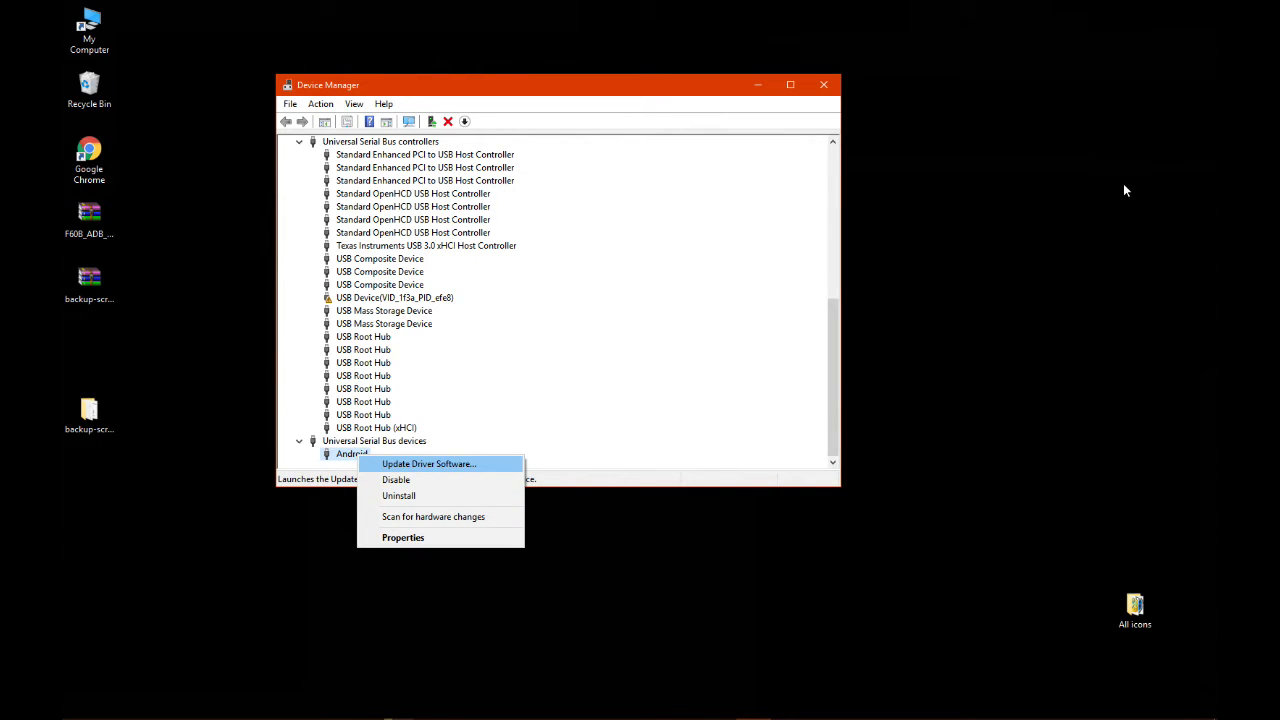
key("Return")
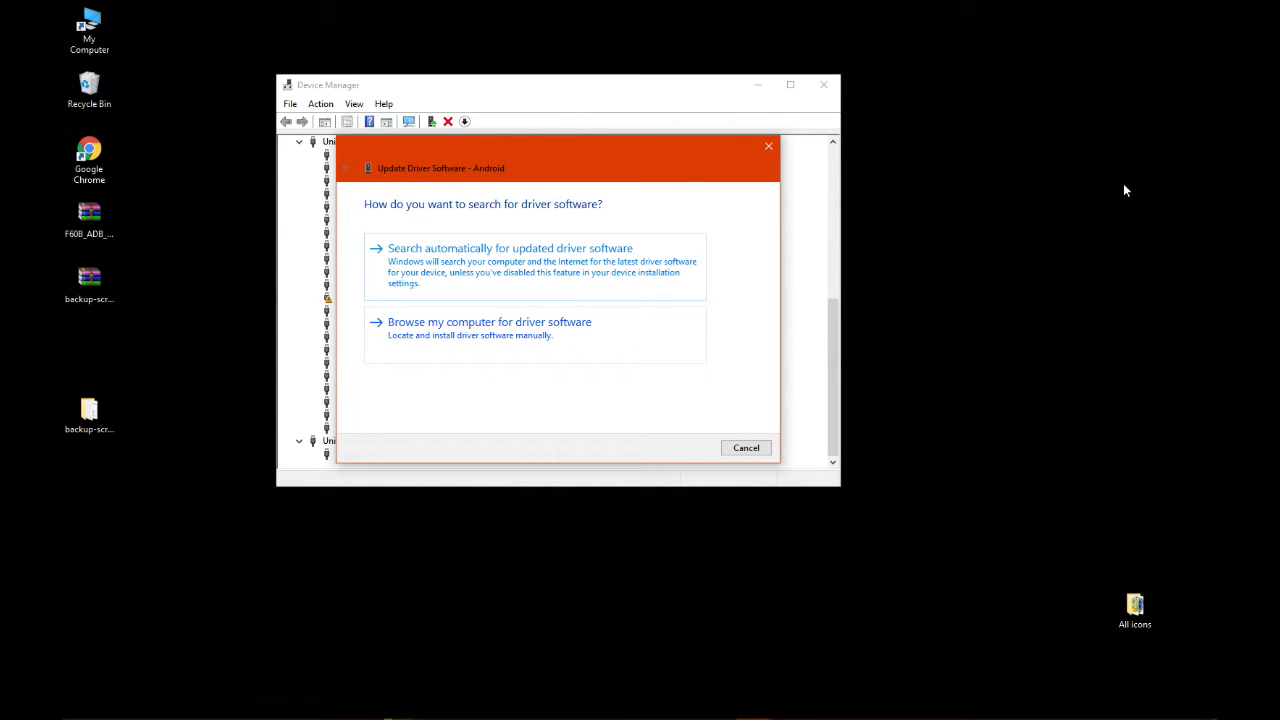
key("Tab")
key("Return")
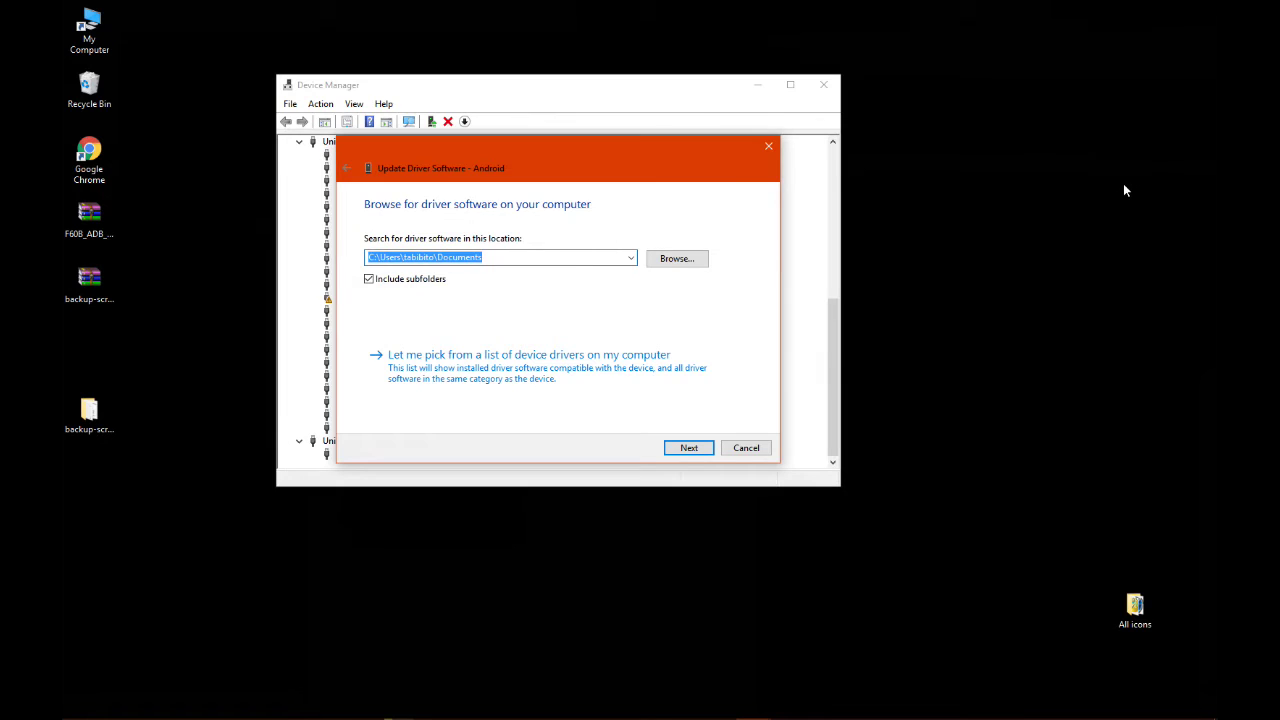
key("Tab")
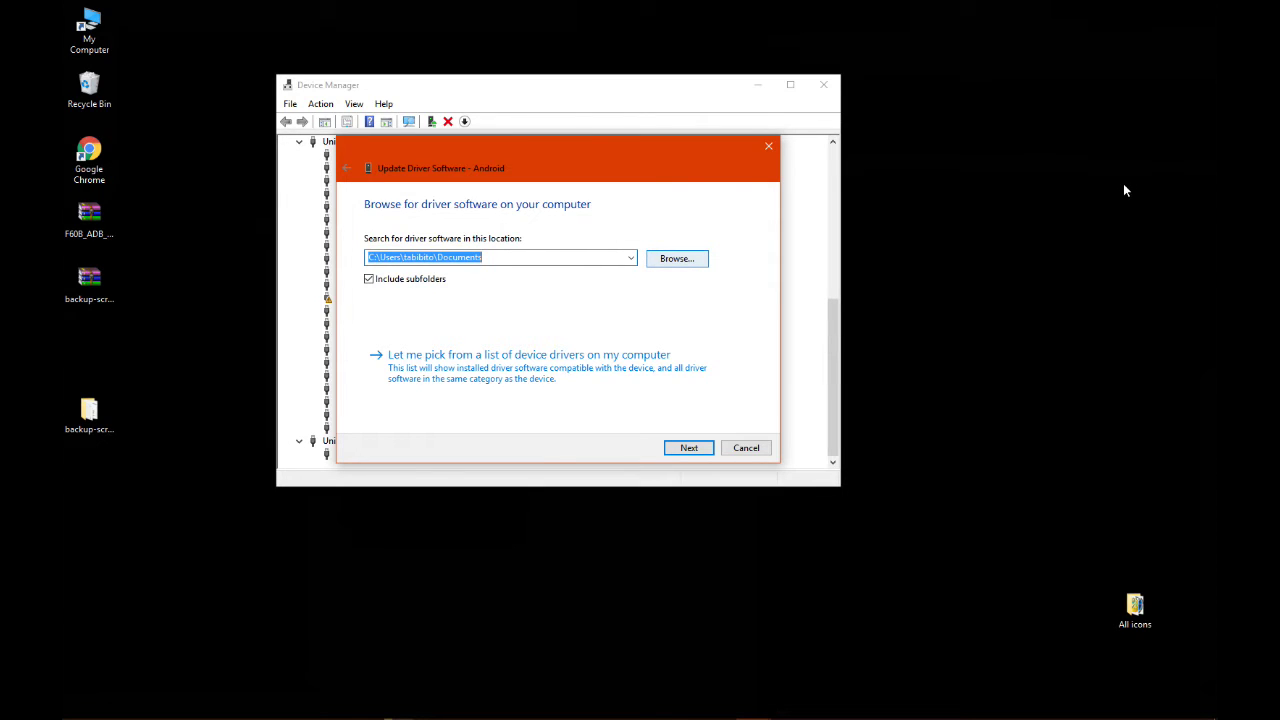
key("Return")
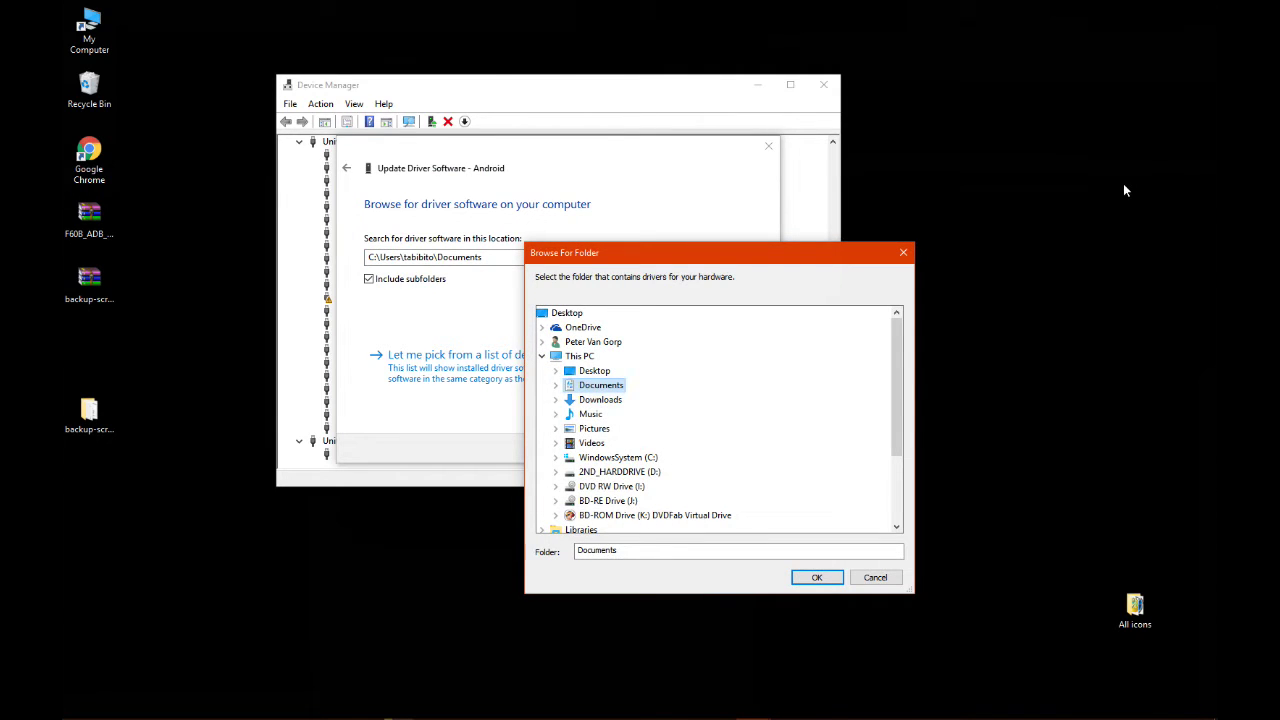
Point the update at Desktop\F60B_ADB_driver; the ADB Device driver proves up to date
key("Up")
key("Right")
key("Down")
key("Down")
key("Down")
key("Right")
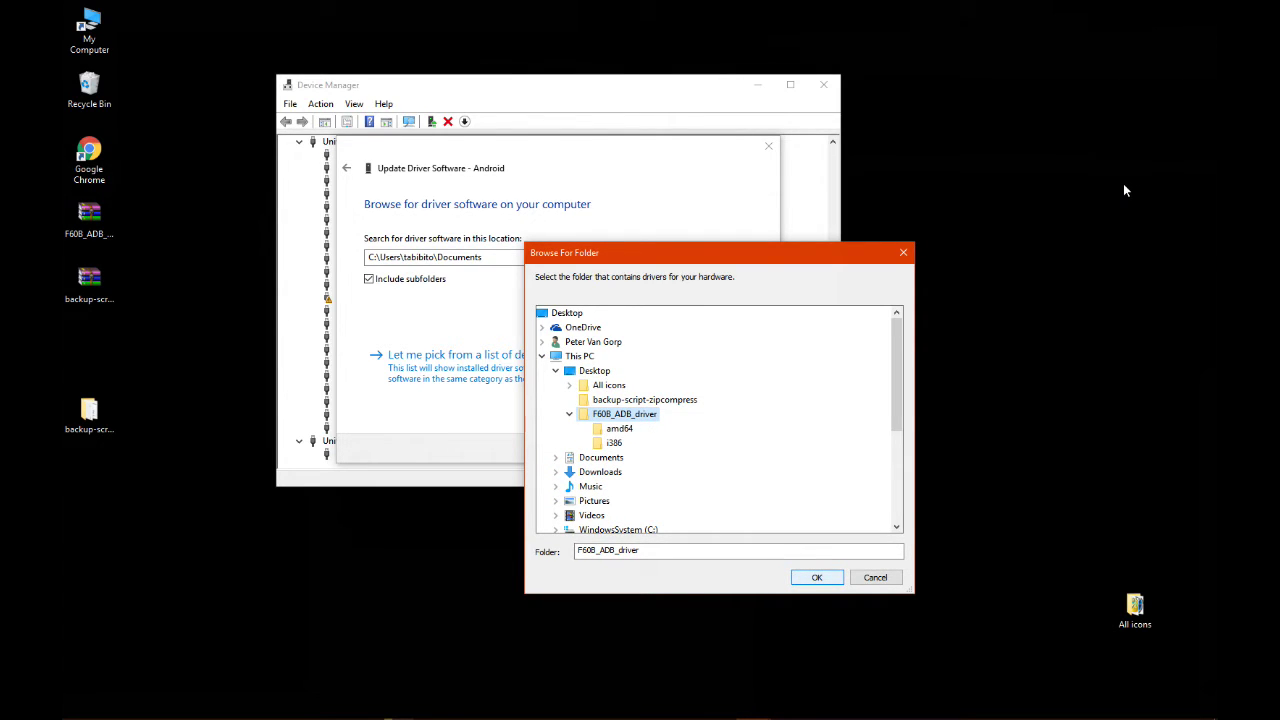
key("Return")
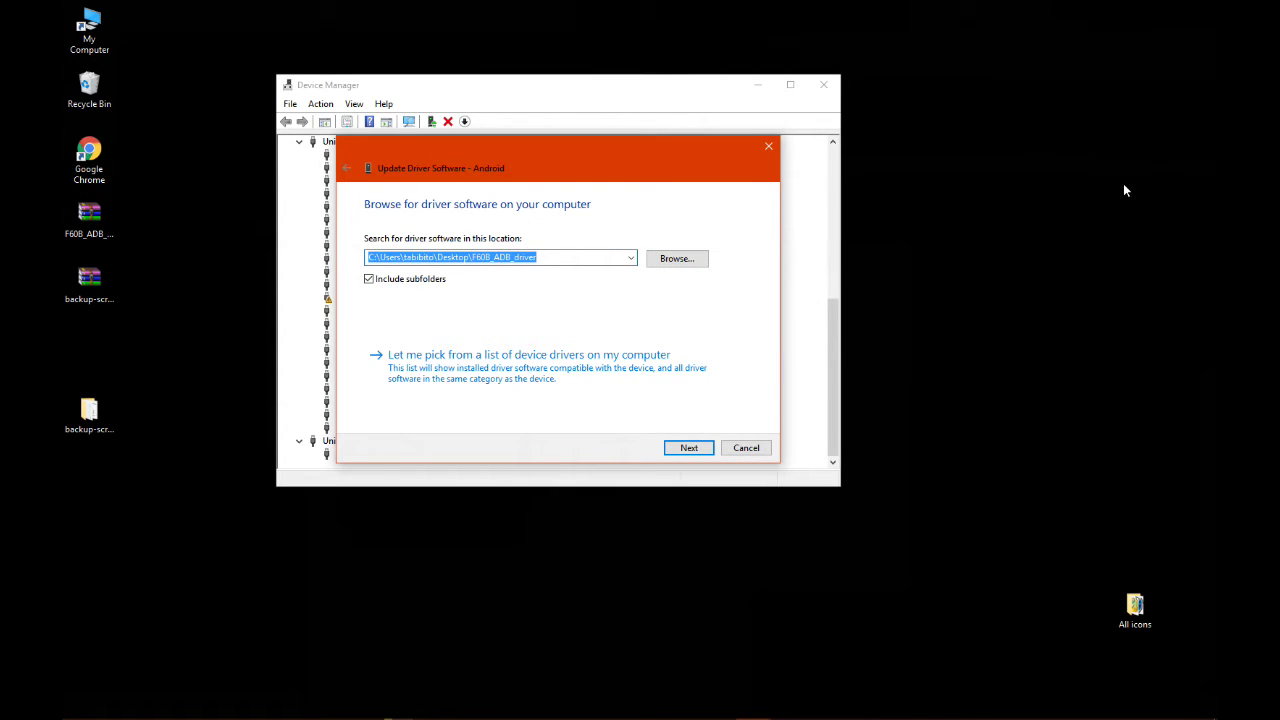
key("Return")
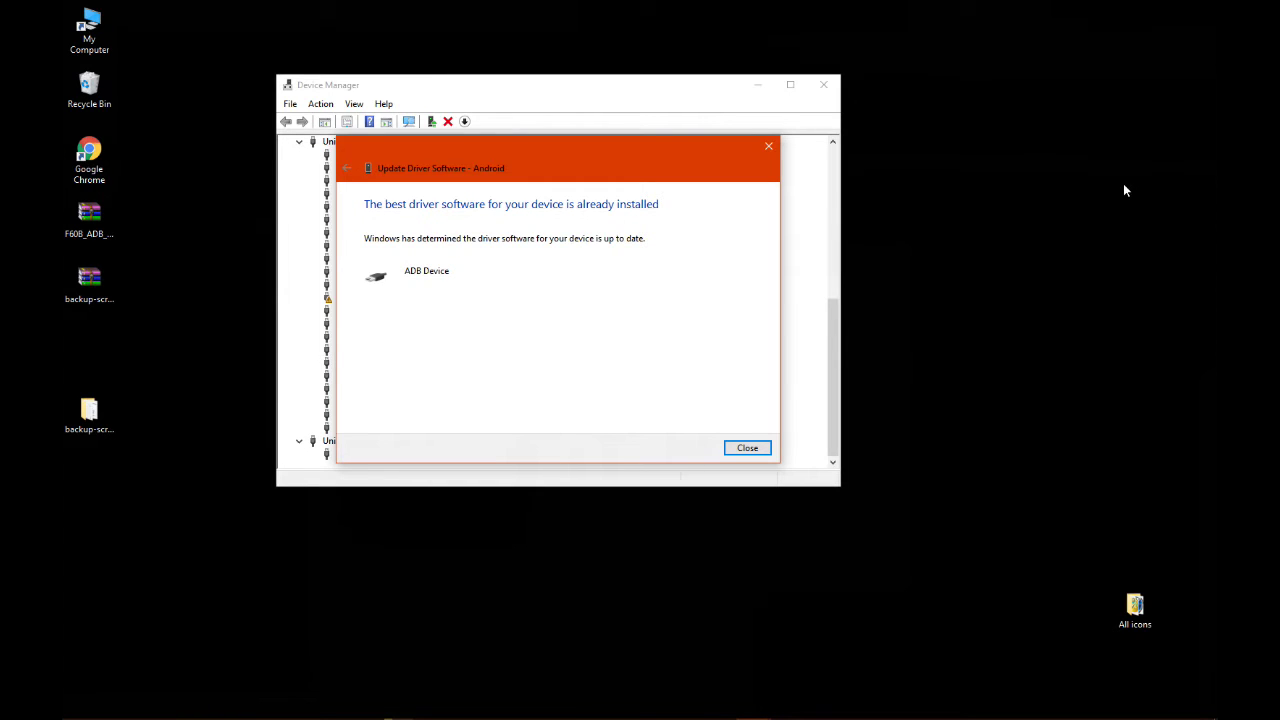
key("Return")
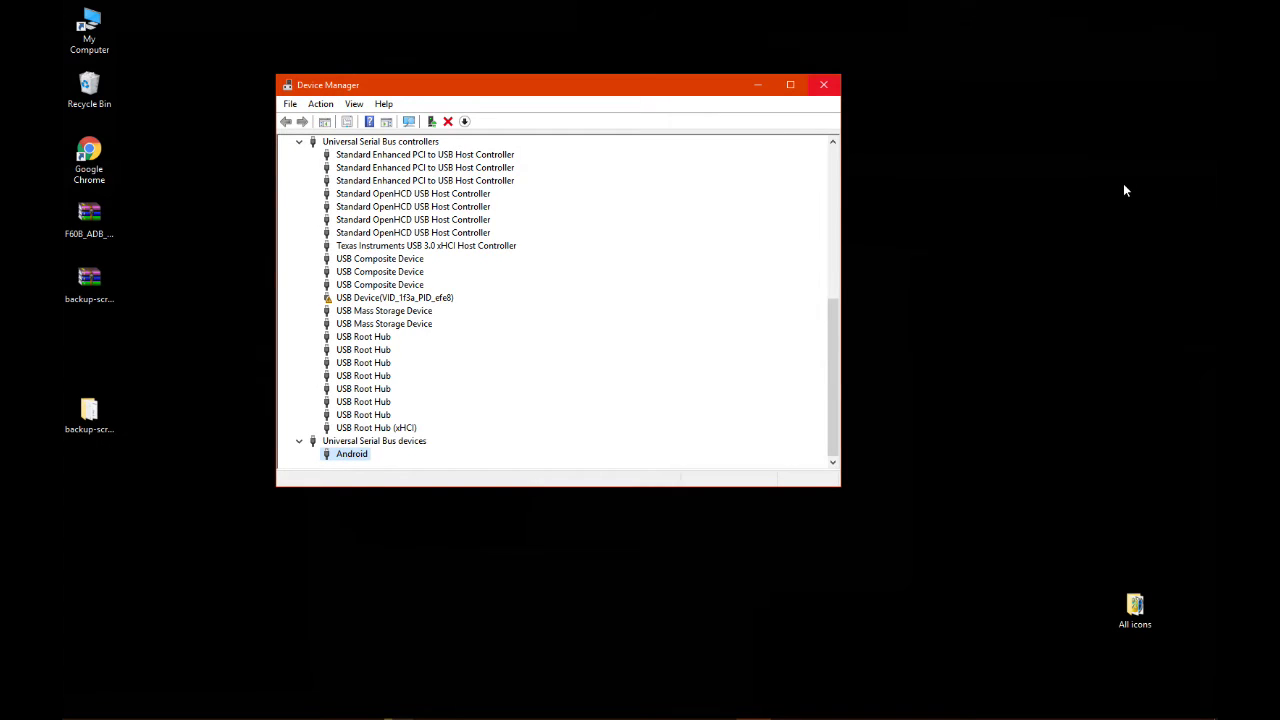
Close Device Manager, open the backup-script-zipcompress folder and select backup.cmd
left_click(823, 85)
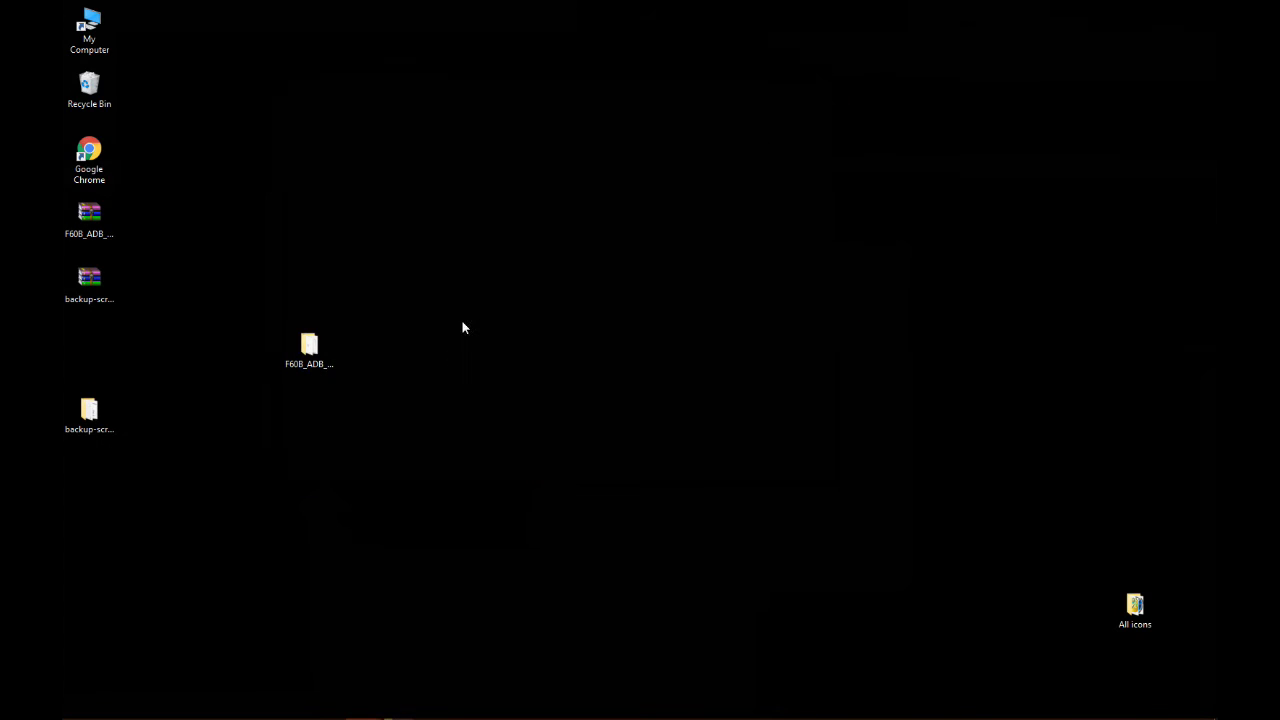
left_click(300, 345)
mouse_move(93, 412)
left_mouse_down()
mouse_move(281, 440)
mouse_move(455, 335)
left_mouse_up()
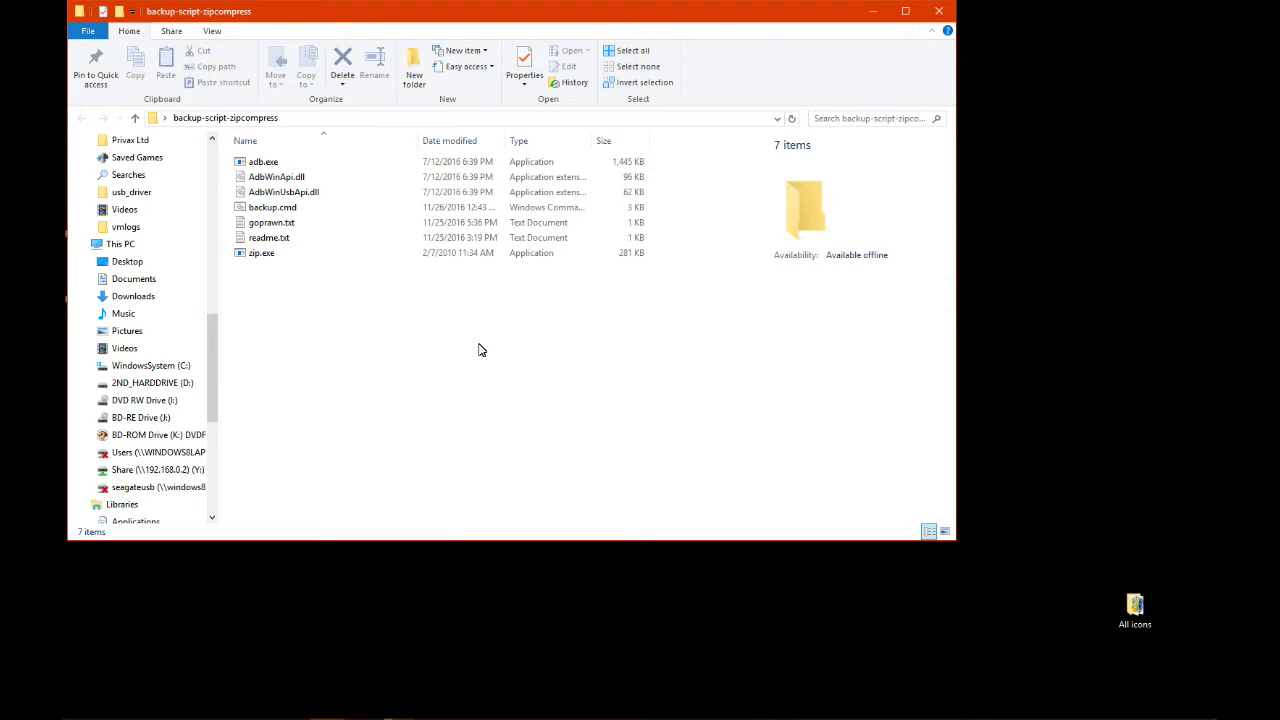
left_click_drag(414, 18, 491, 72)
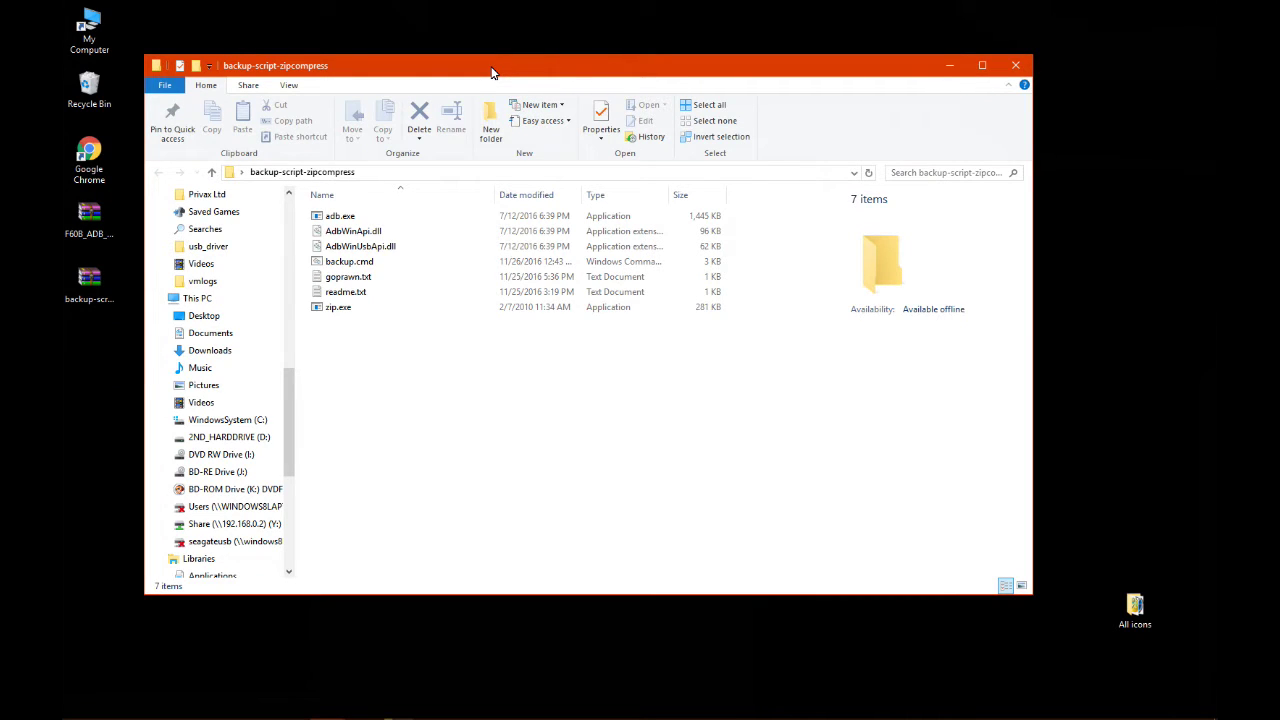
mouse_move(272, 207)
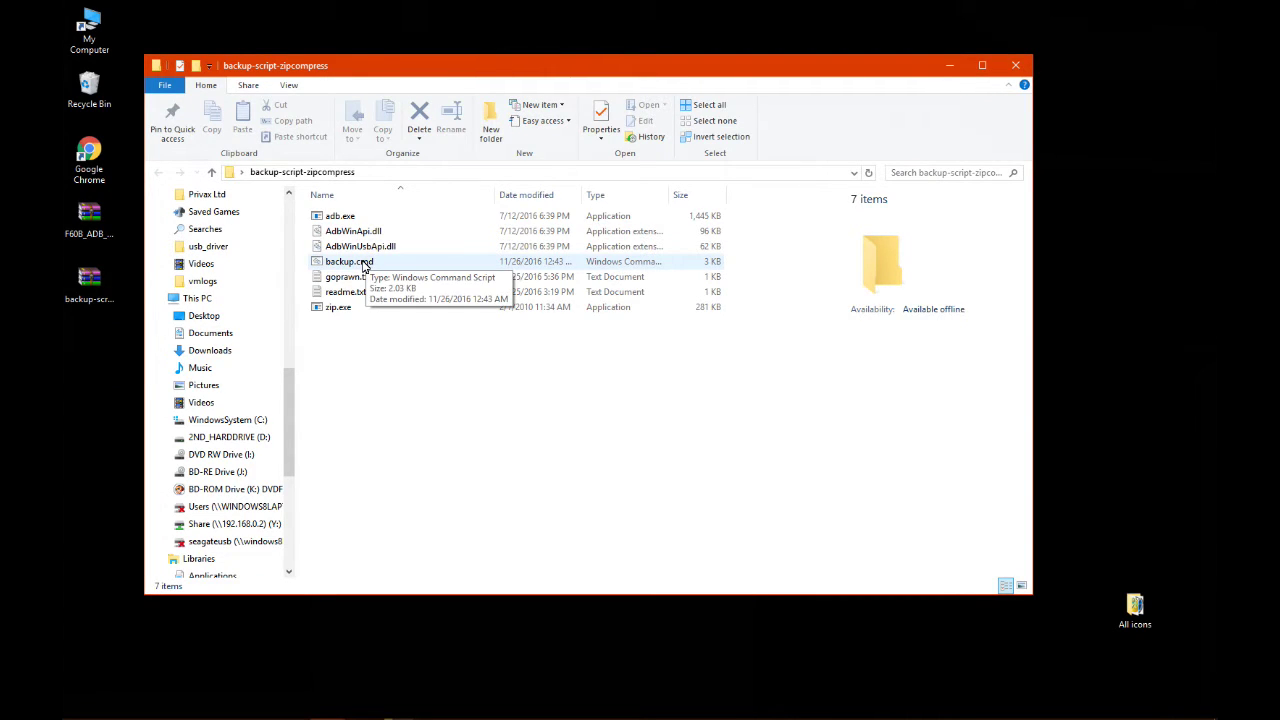
left_click(363, 264)
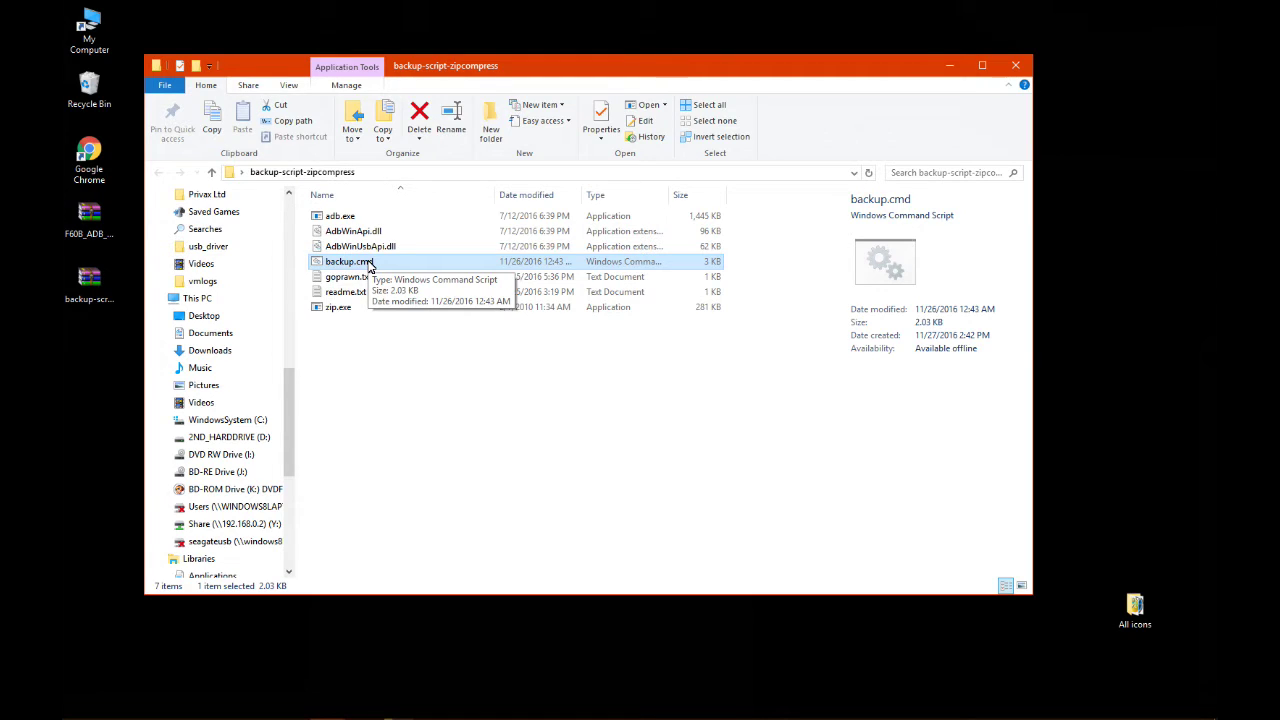
Run backup.cmd, answer Y to compress everything into backup.zip, and close the finished console
double_click(369, 262)
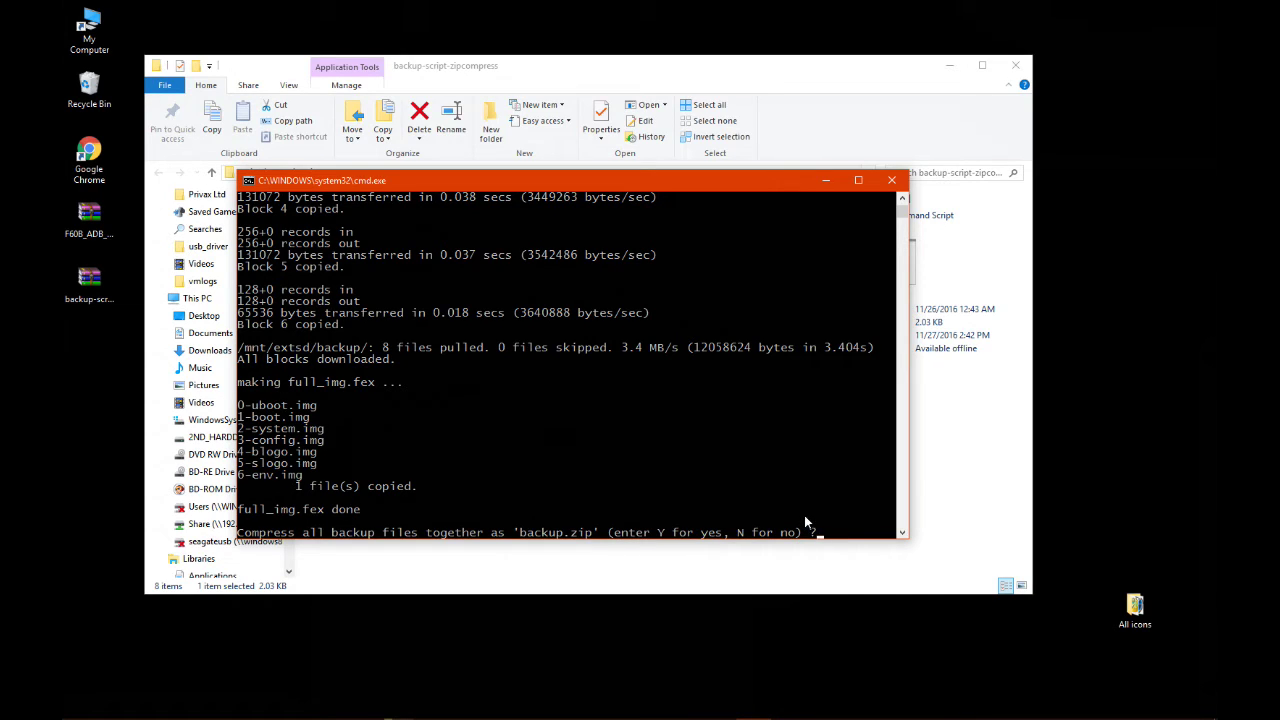
type("Y")
key("Return")
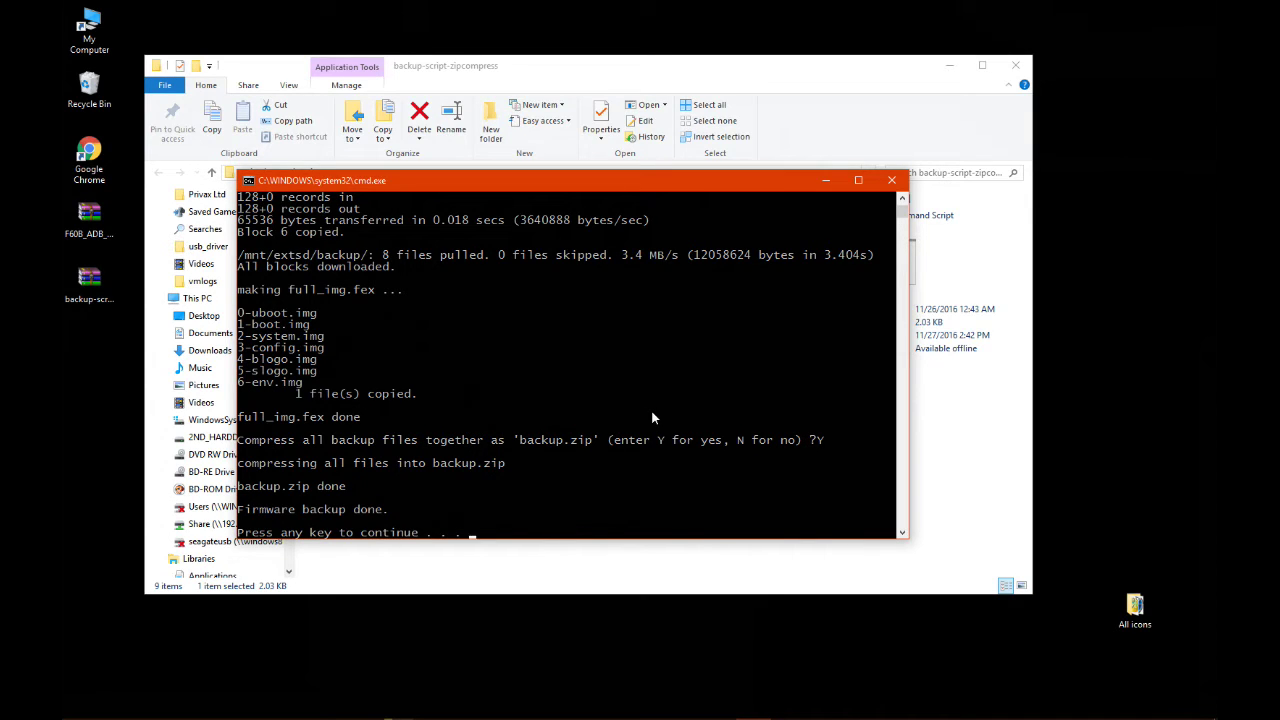
key("Return")
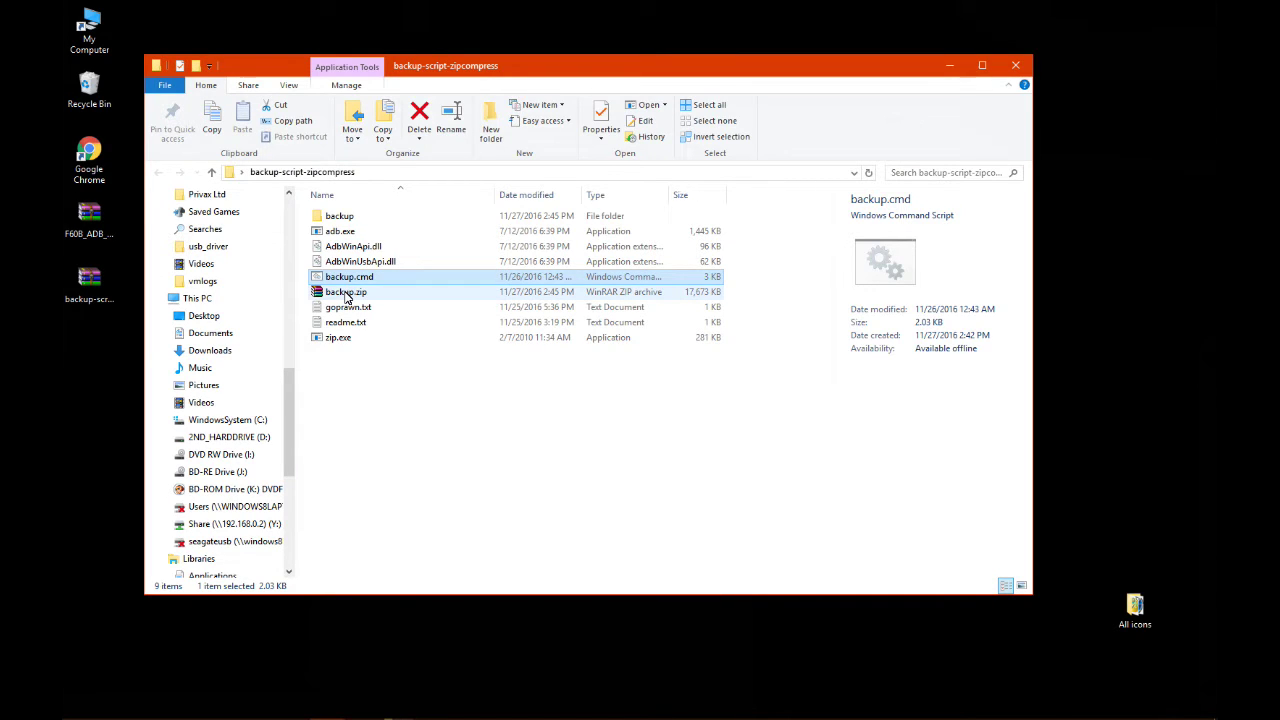
left_click(329, 214)
double_click(334, 220)
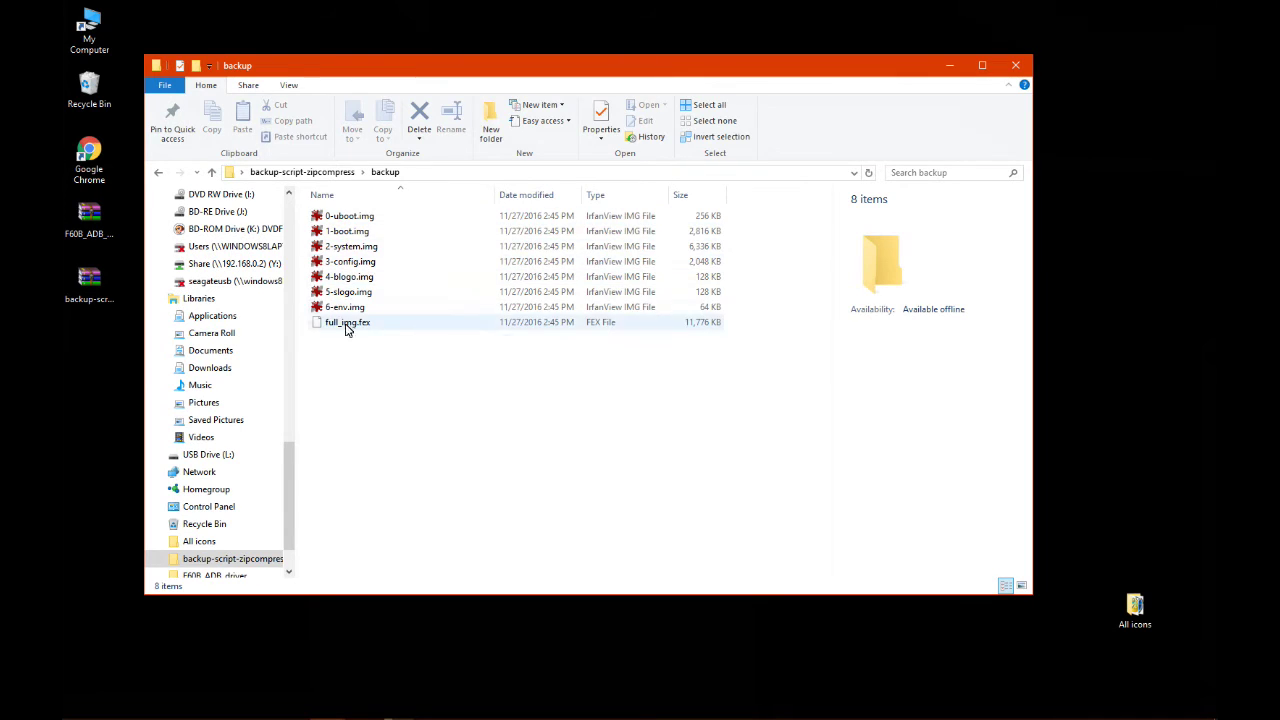
key("BackSpace")
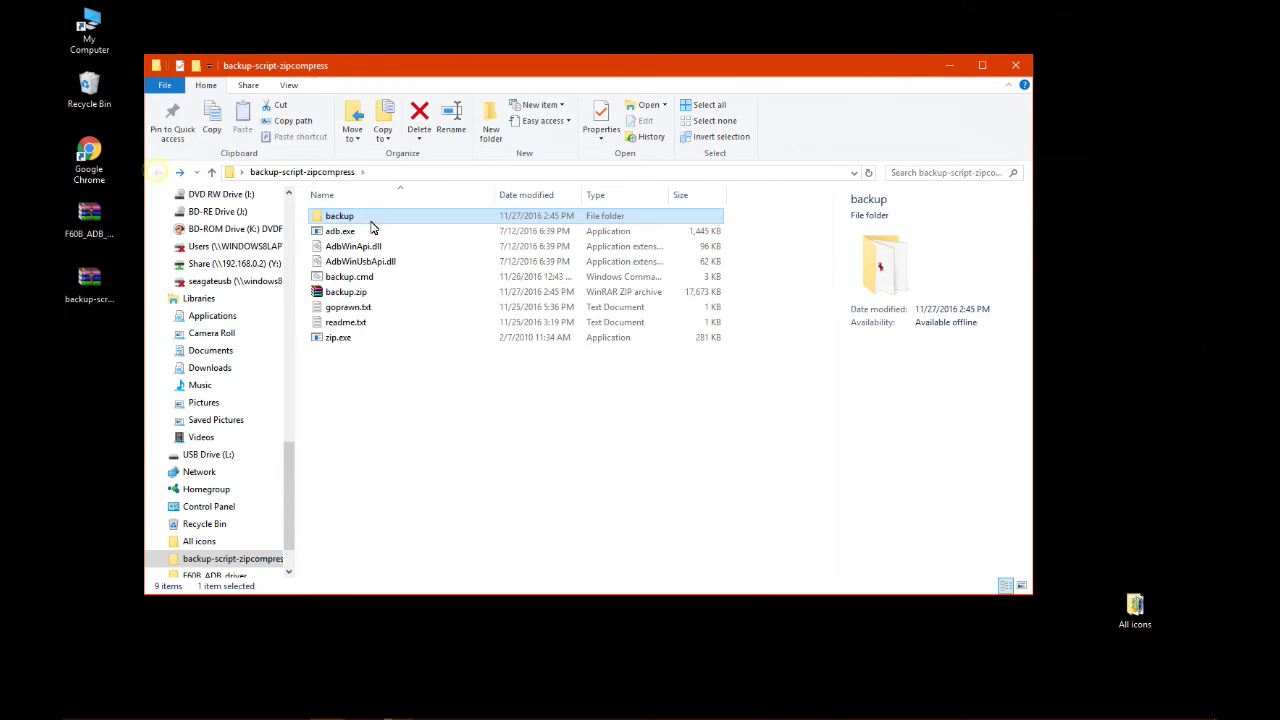
left_click(370, 293)
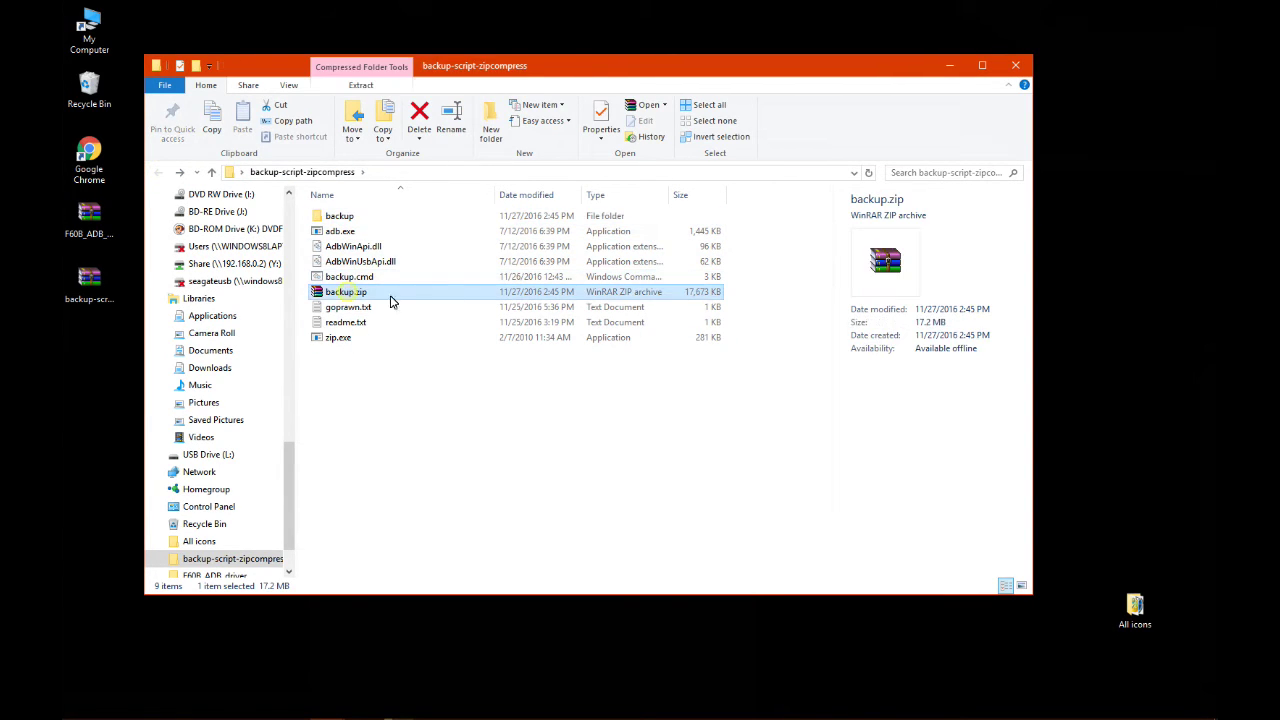
double_click(340, 294)
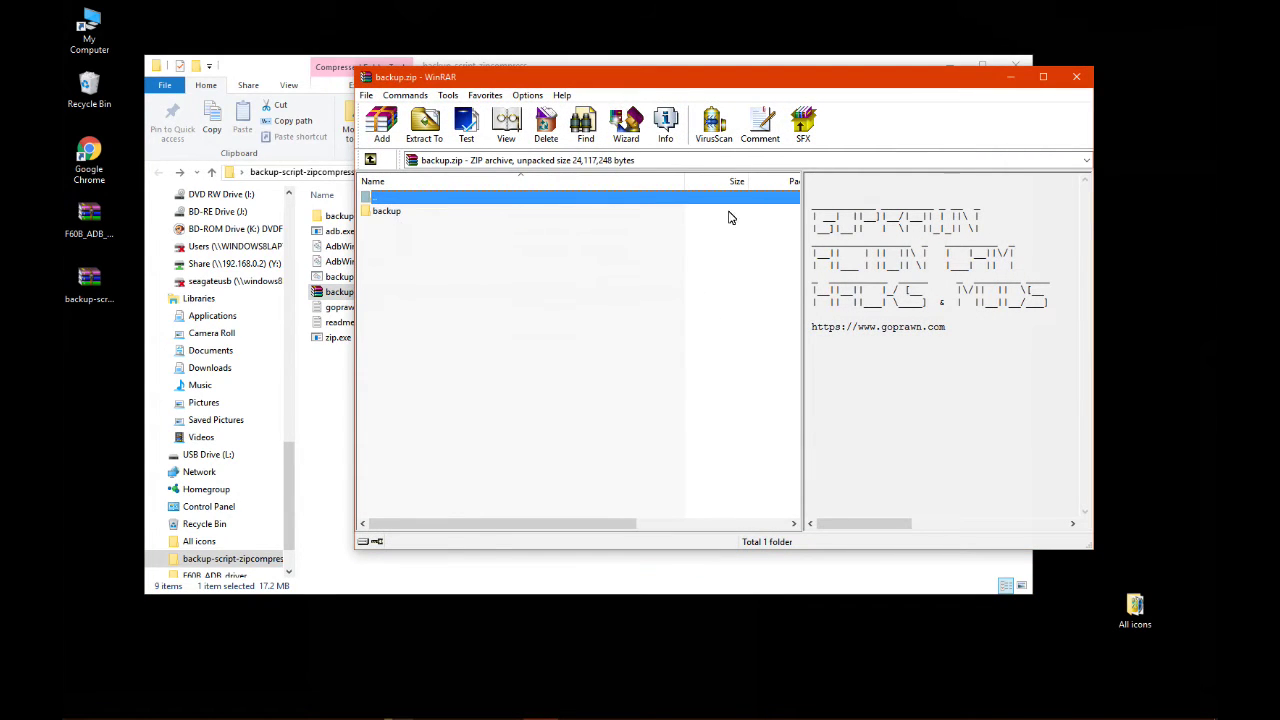
double_click(386, 213)
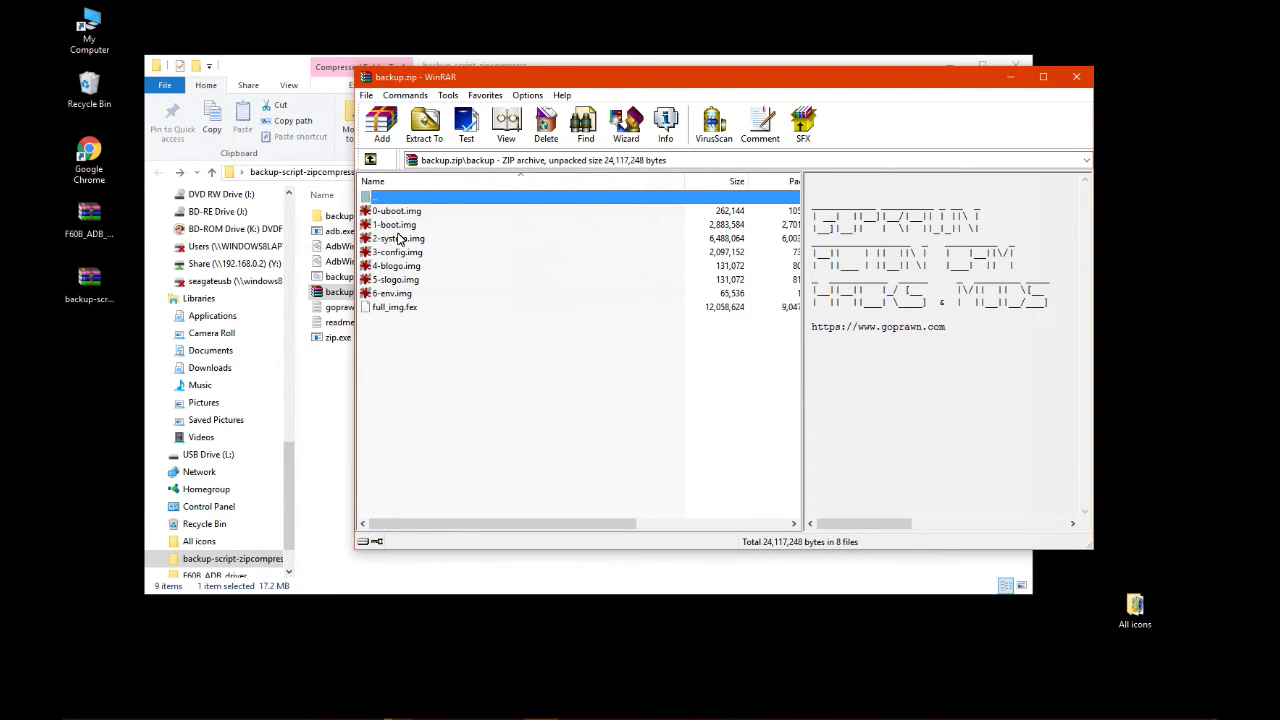
left_click(1077, 81)
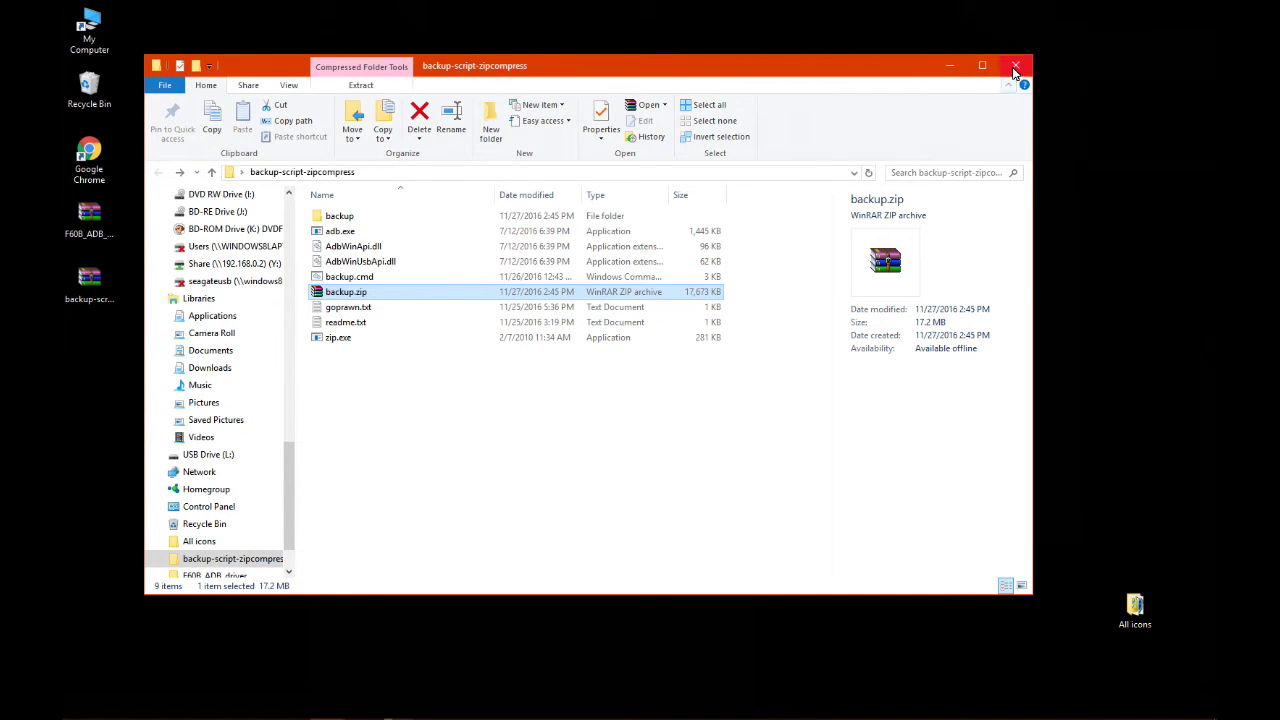
left_click(1015, 67)
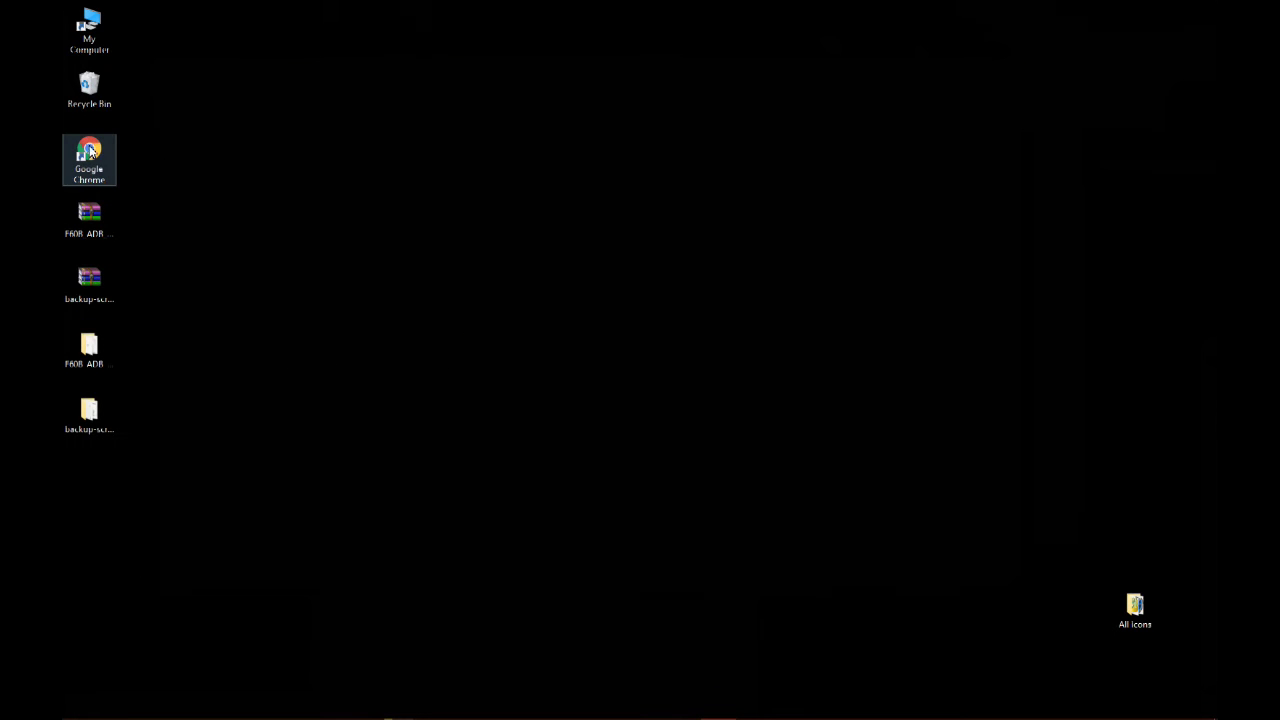
left_click(90, 150)
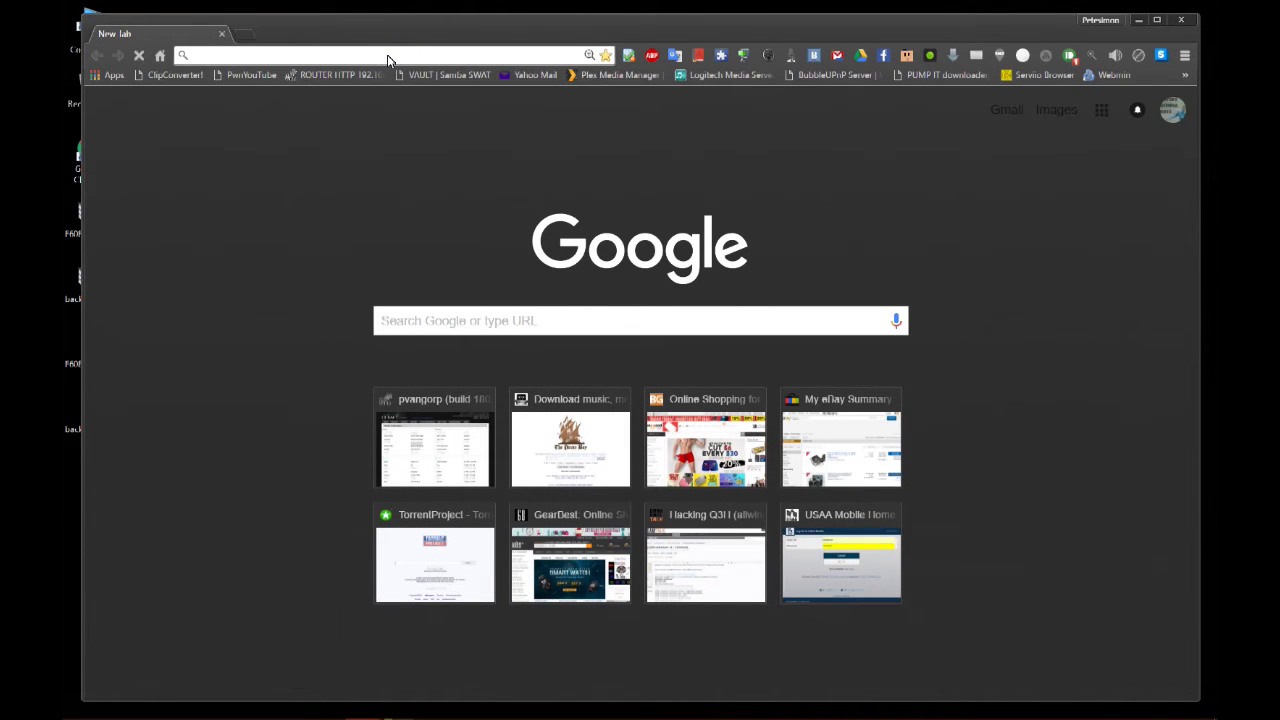
type("www.go")
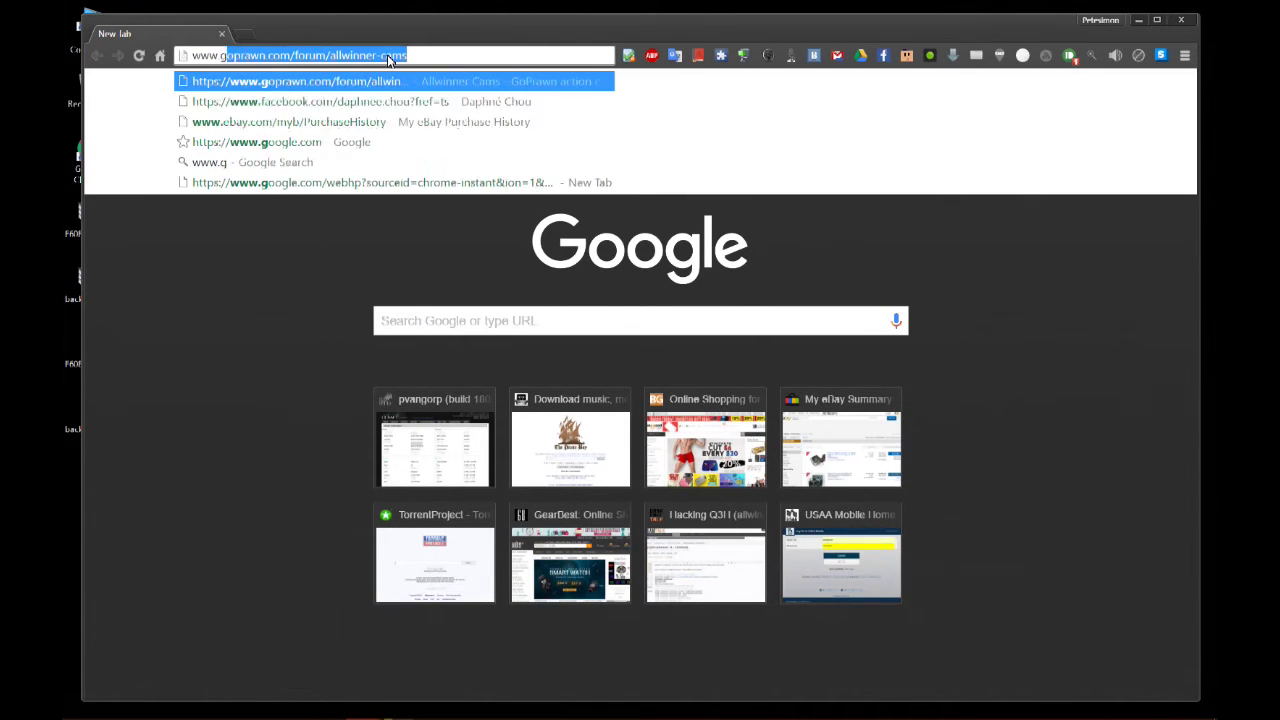
type("pran")
key("BackSpace")
type("wn")
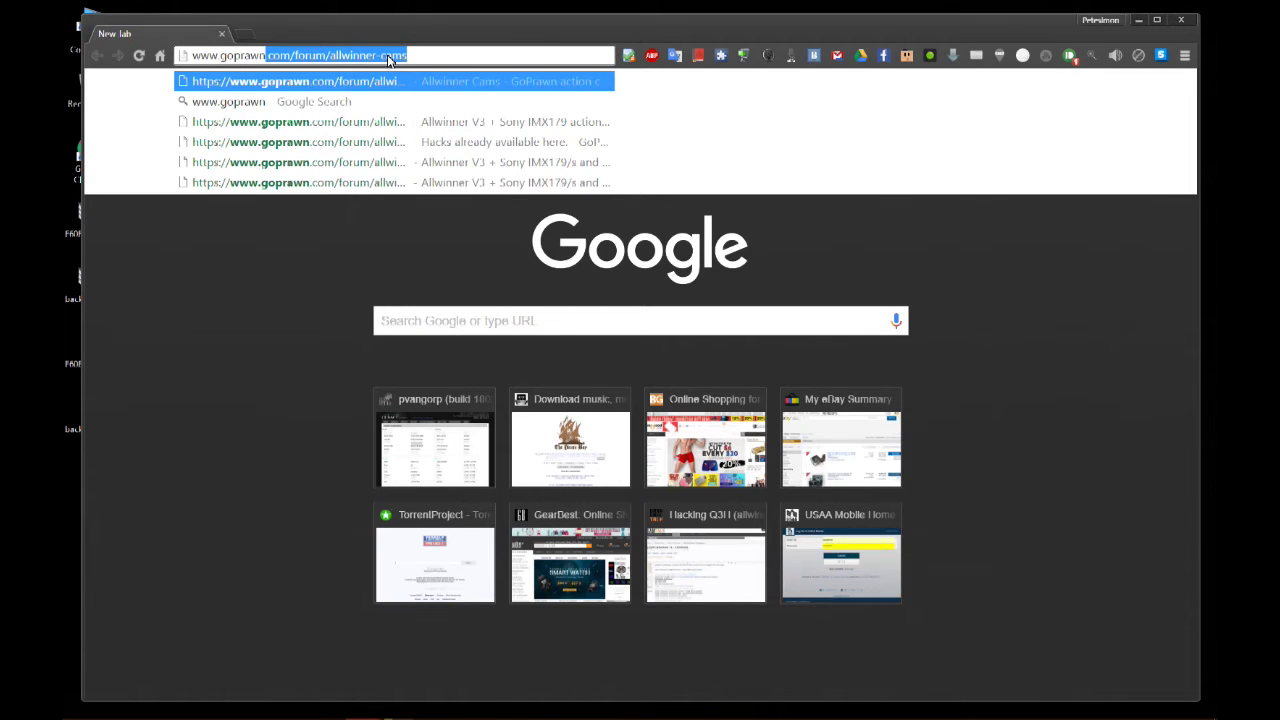
type(".com")
key("Delete")
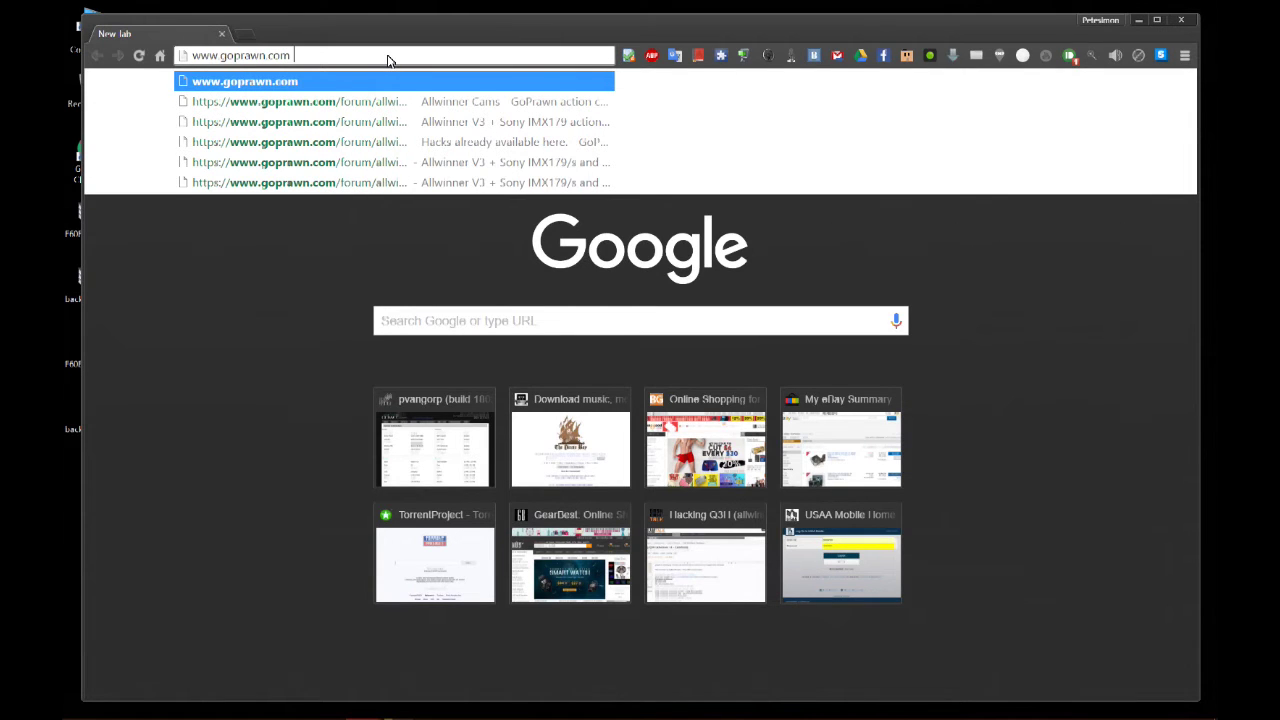
key("Return")
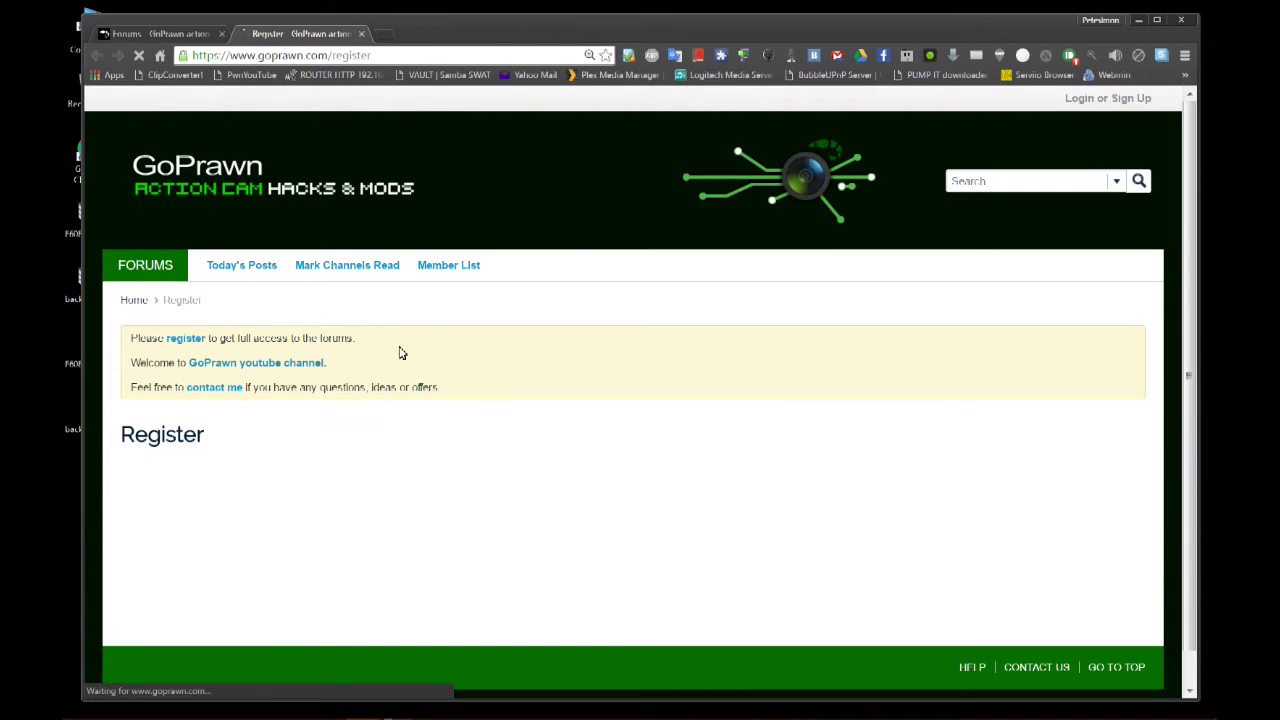
Enter a user name and password in GoPrawn's Register form
scroll(757, 317, "down", 2)
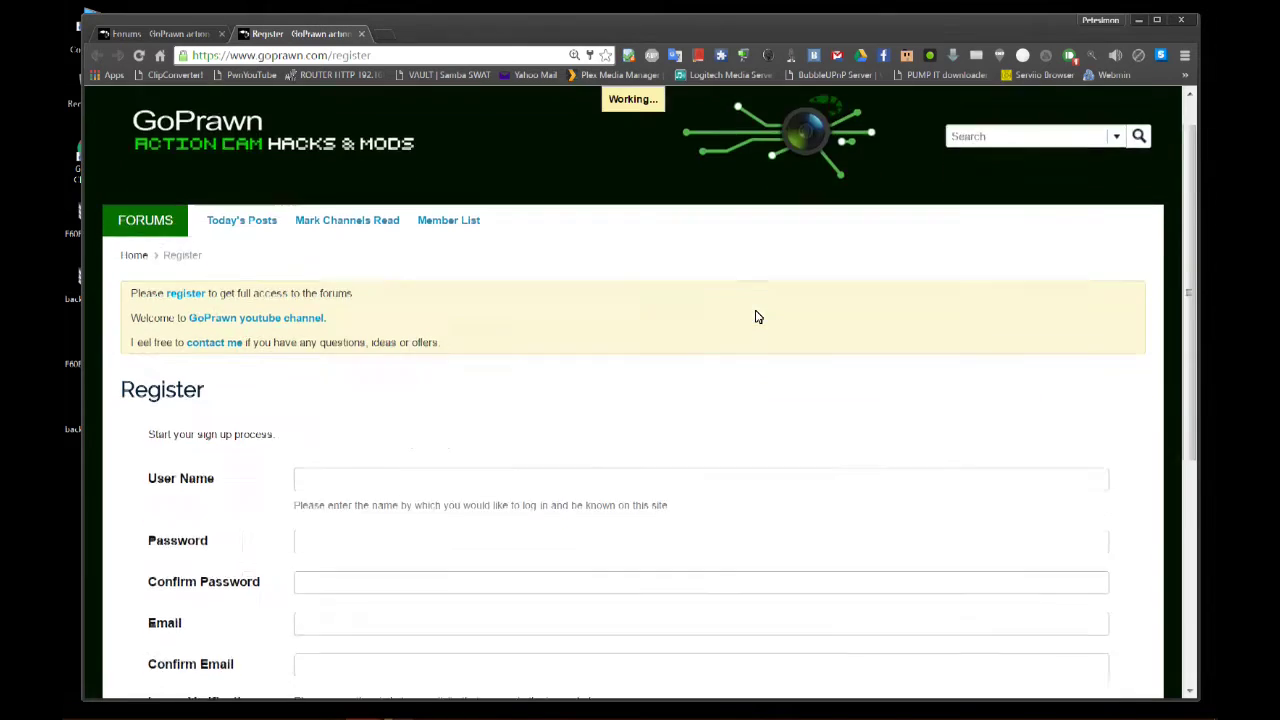
left_click(552, 383)
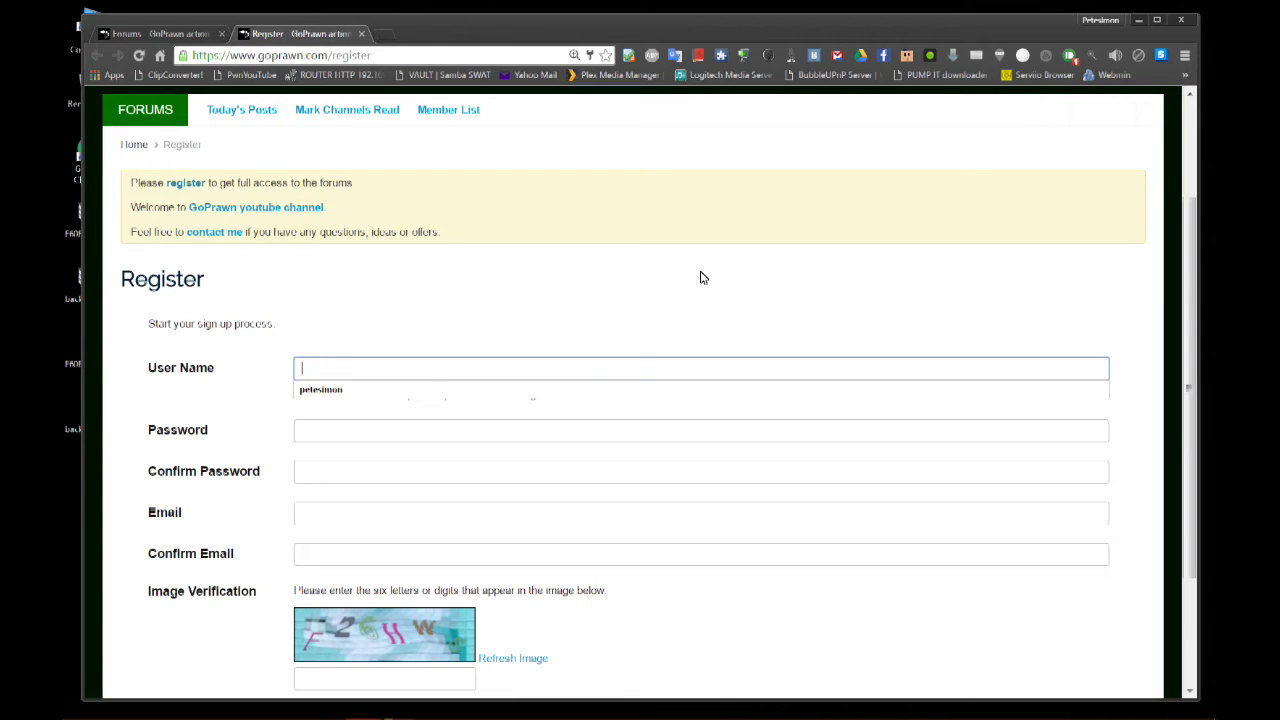
type("new use")
key("BackSpace")
key("BackSpace")
key("BackSpace")
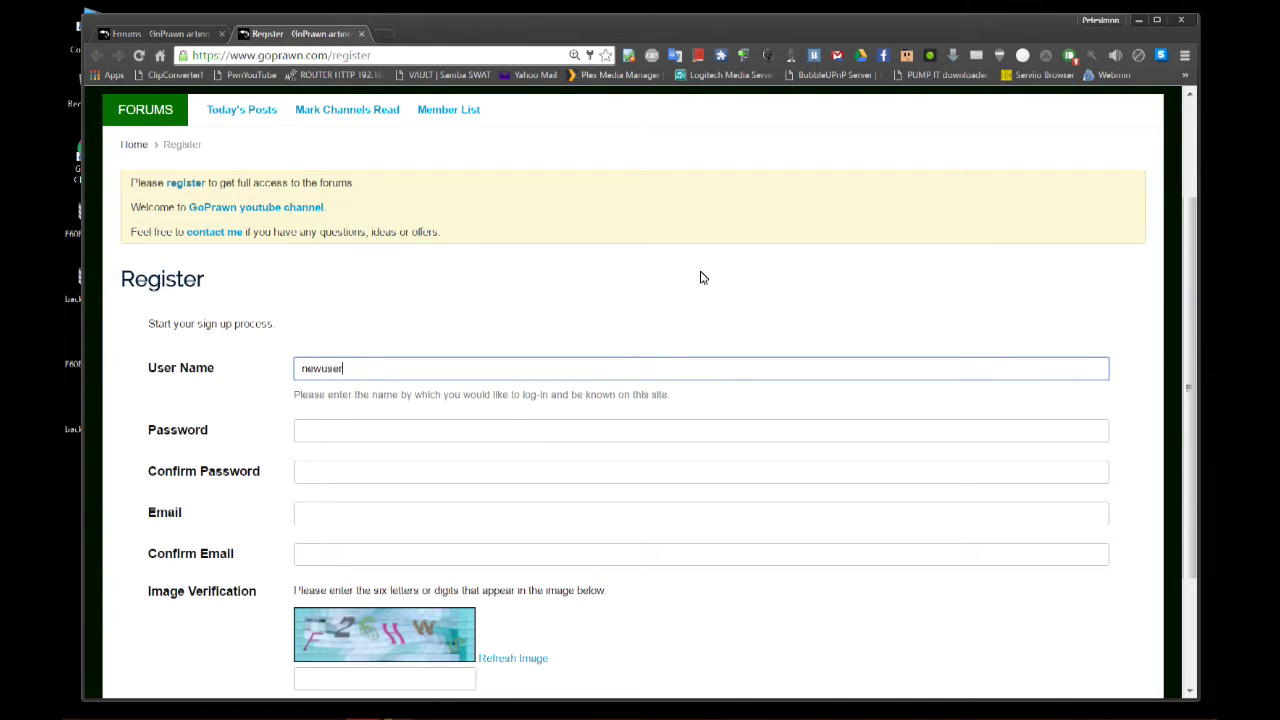
key("Tab")
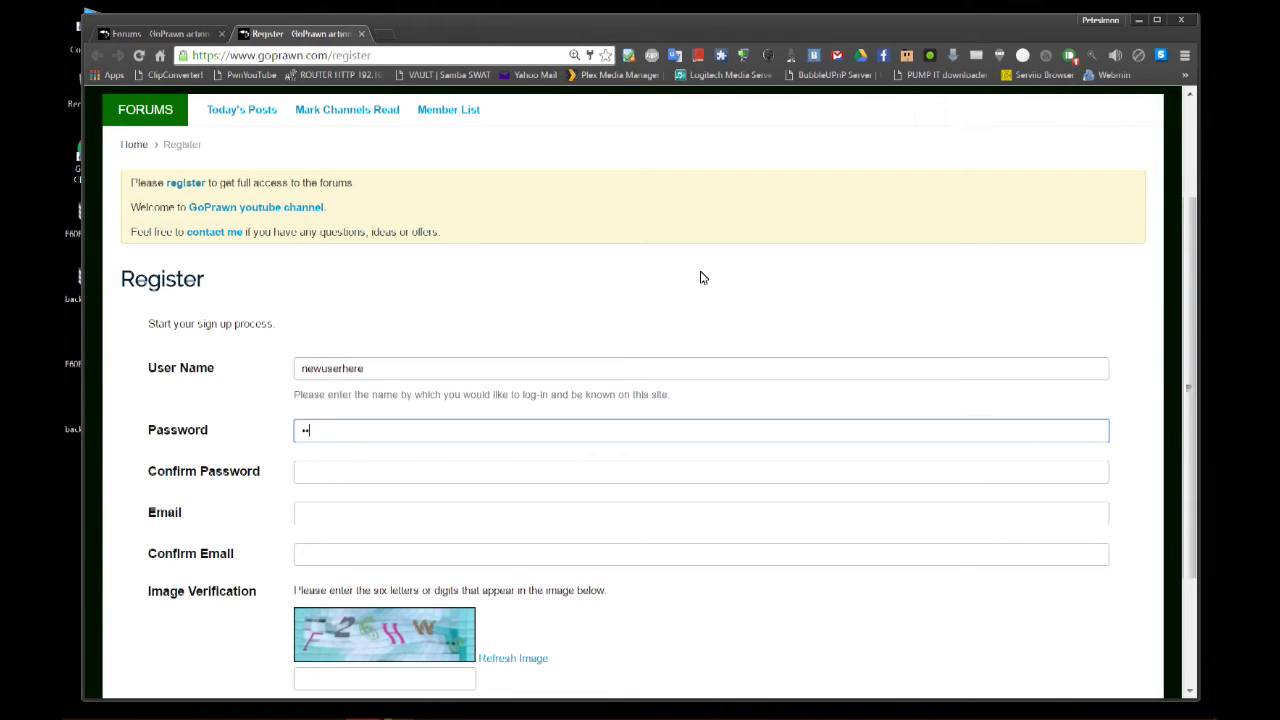
type("*")
key("Tab")
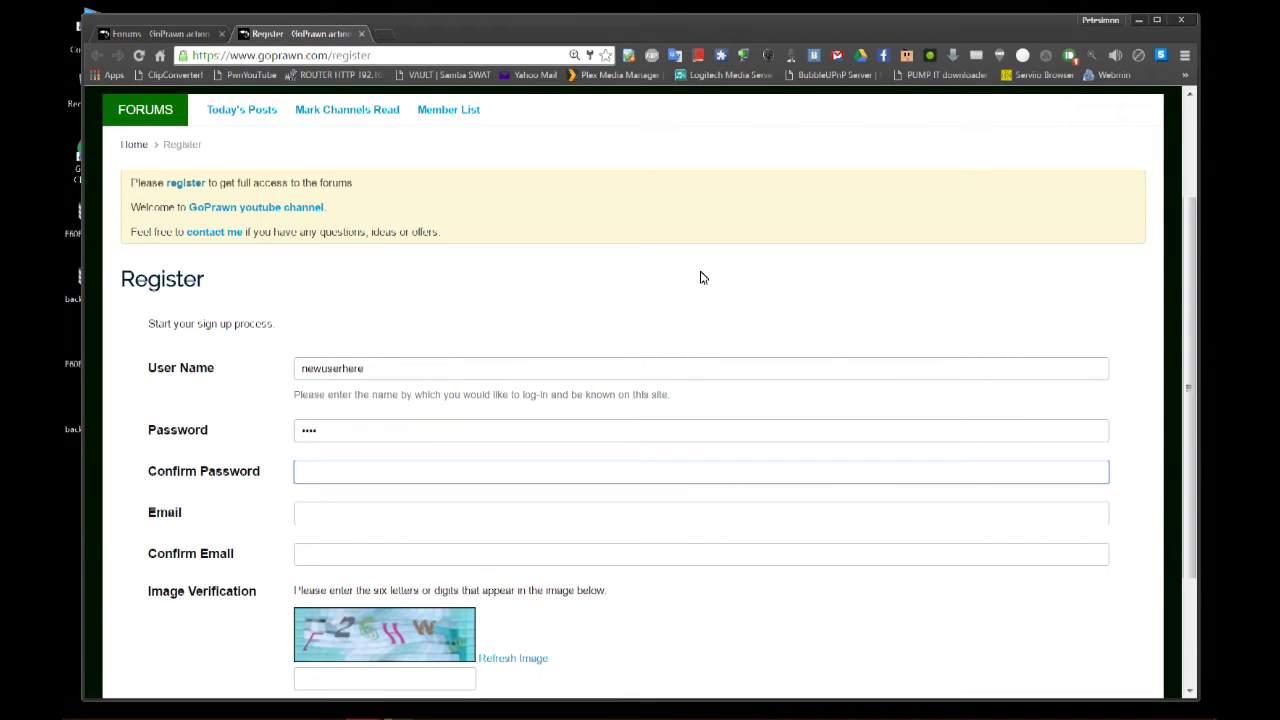
key("Tab")
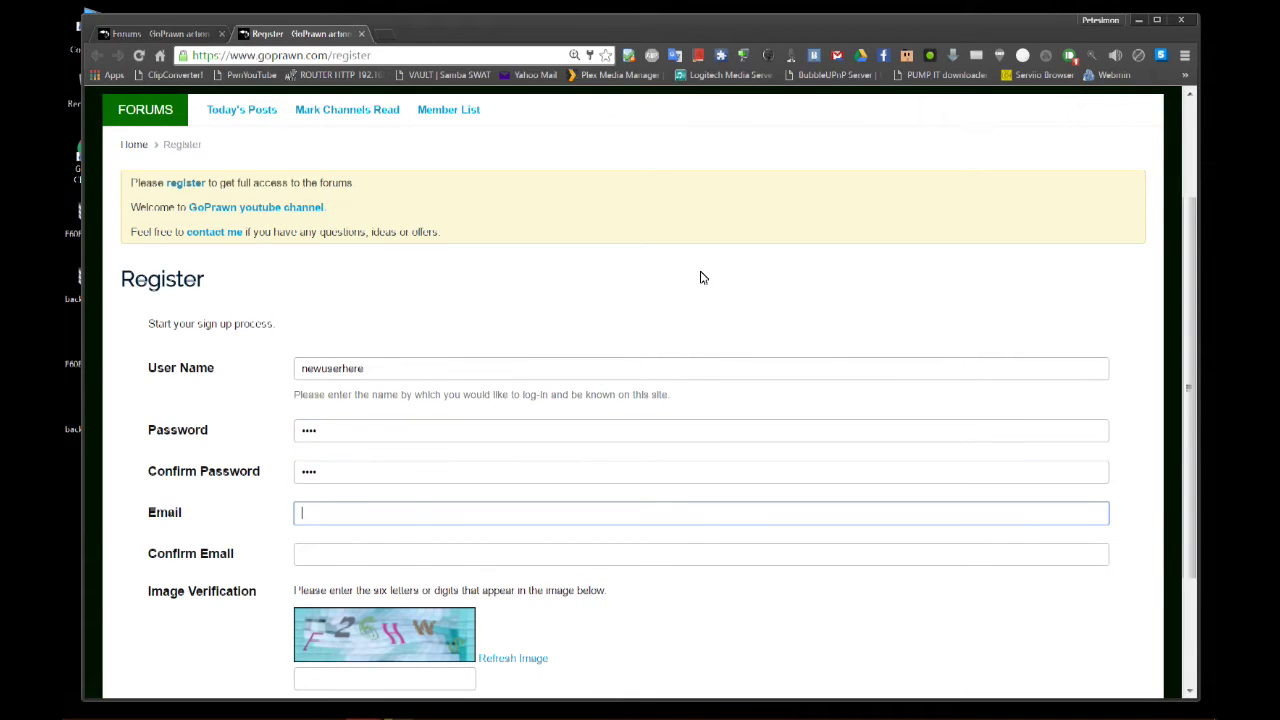
Enter an example email address and copy it into Confirm Email
type("your")
type("emaila")
type("ddressher")
type("e@")
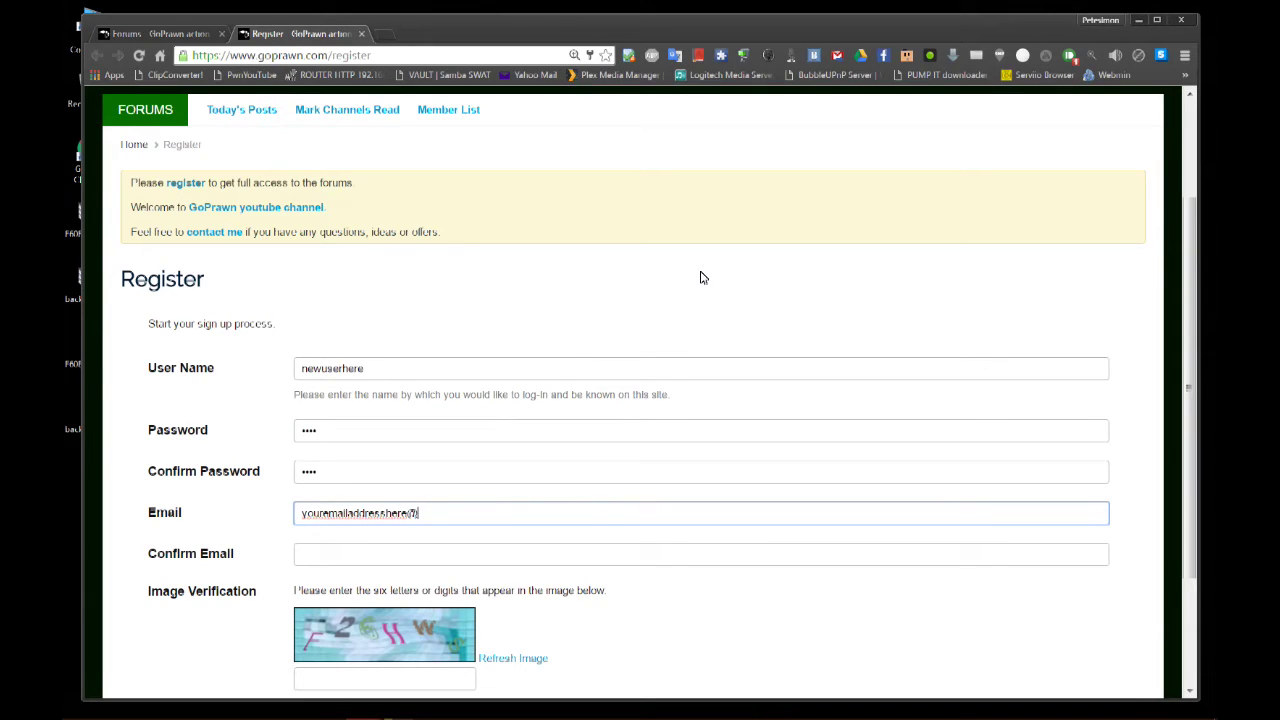
type("mail.com")
key("Tab")
key("shift+Tab")
key("ctrl+c")
key("Tab")
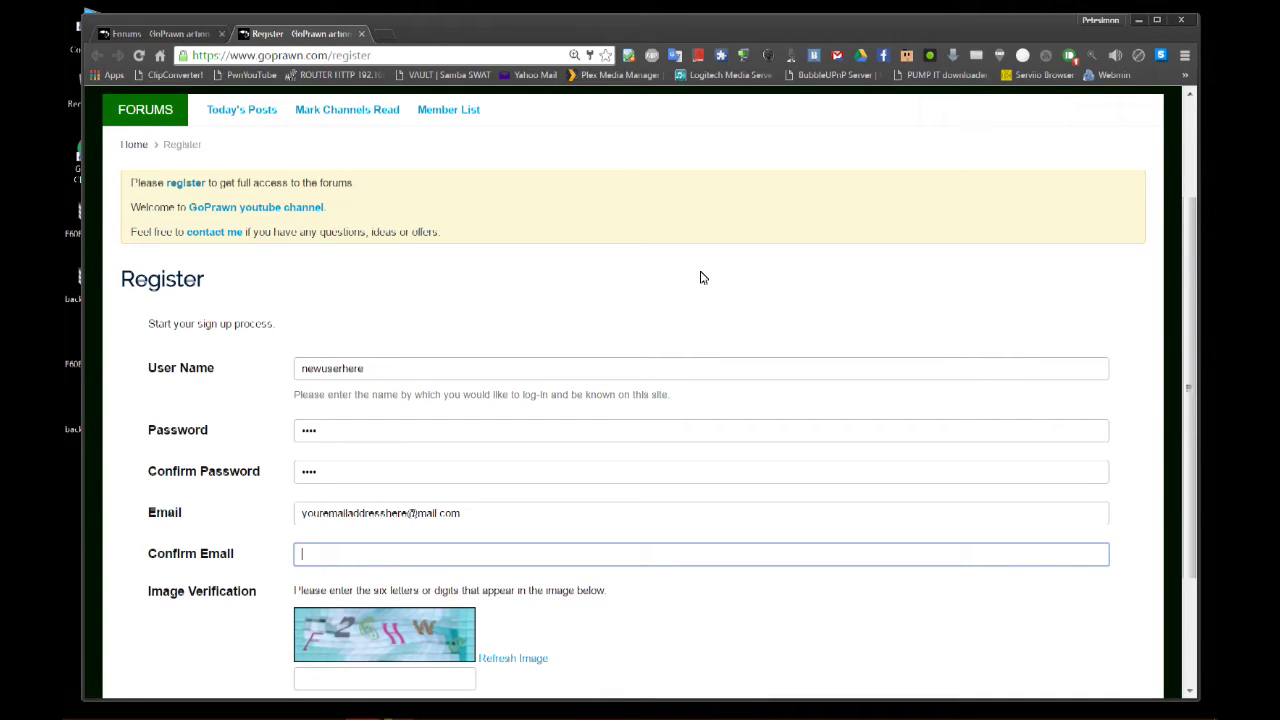
key("ctrl+v")
Enter image verification answer 'F', agree to the terms, and submit the signup
scroll(700, 278, "down", 2)
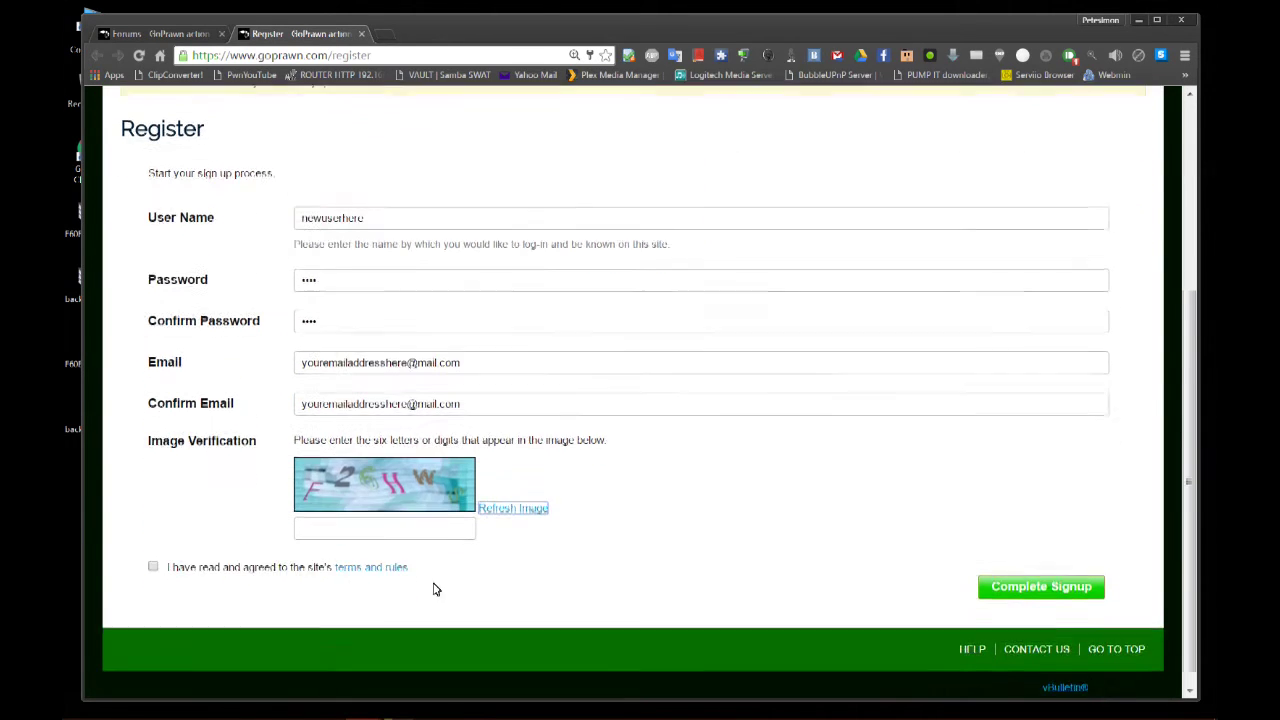
left_click(403, 522)
type("F26HWS")
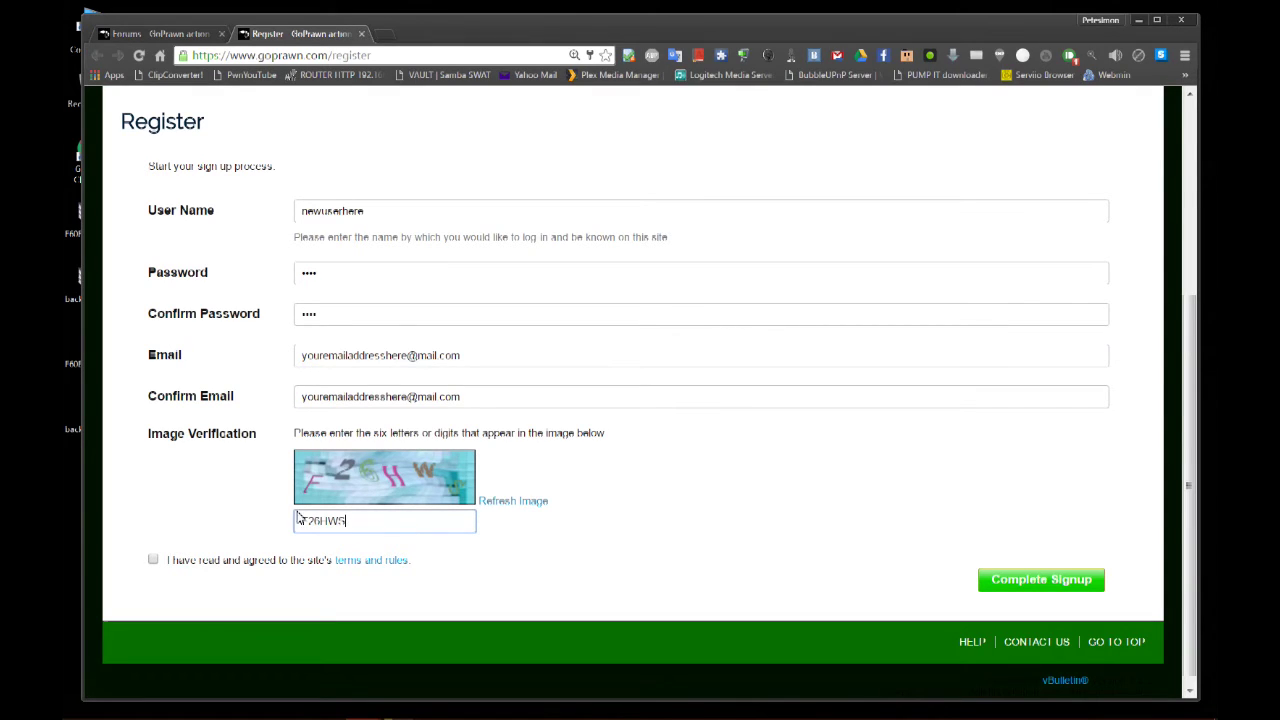
left_click(153, 560)
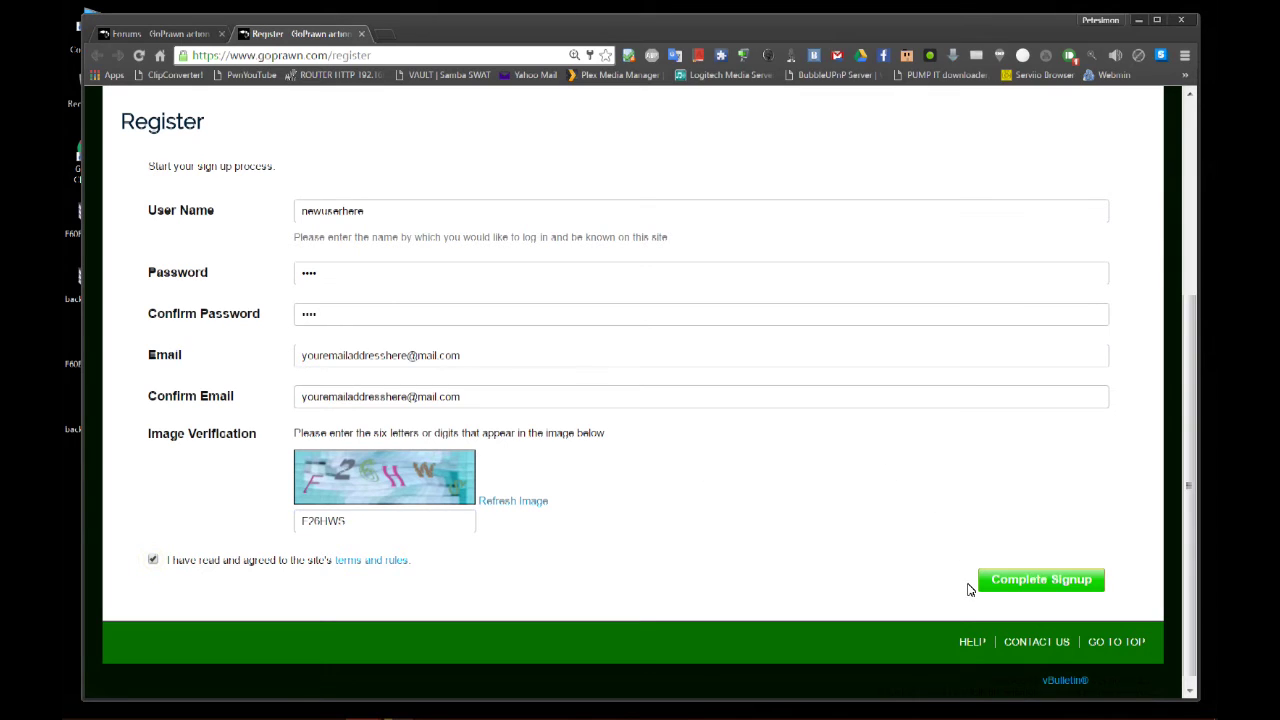
left_click(1035, 574)
scroll(780, 449, "up", 3)
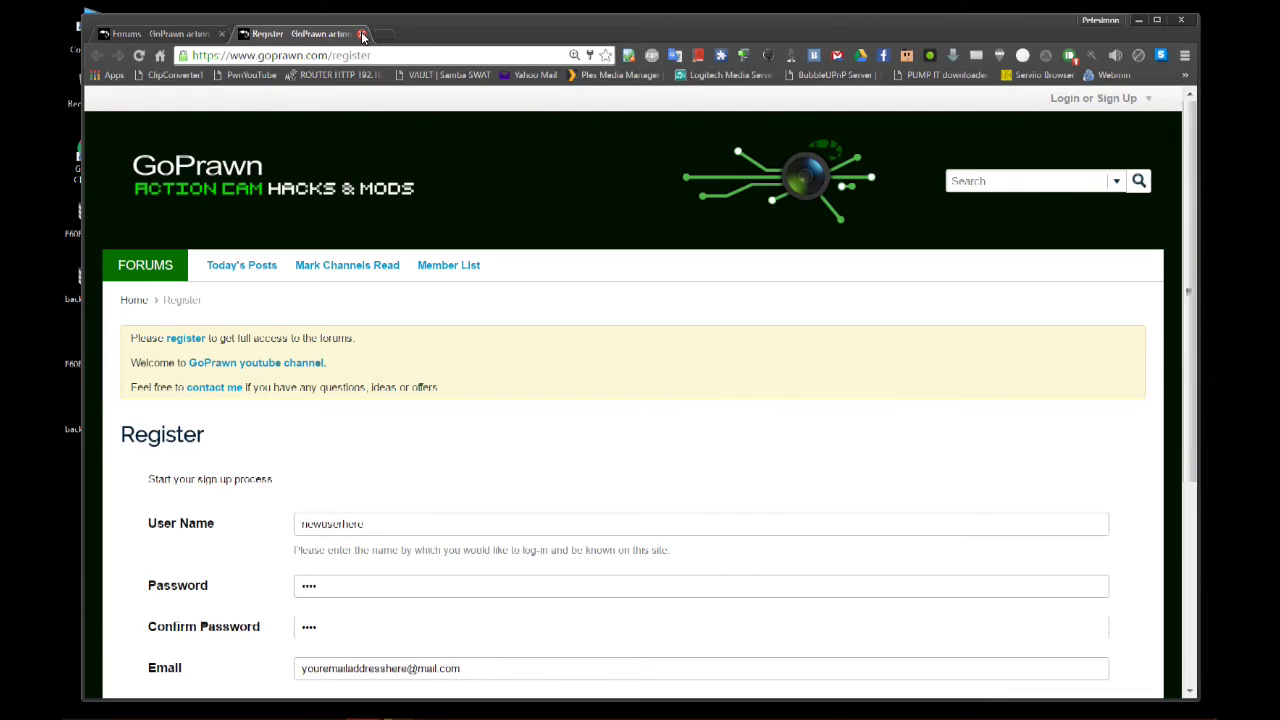
Log in to GoPrawn with Remember me ticked and open the Allwinner Cams board
left_click(1060, 102)
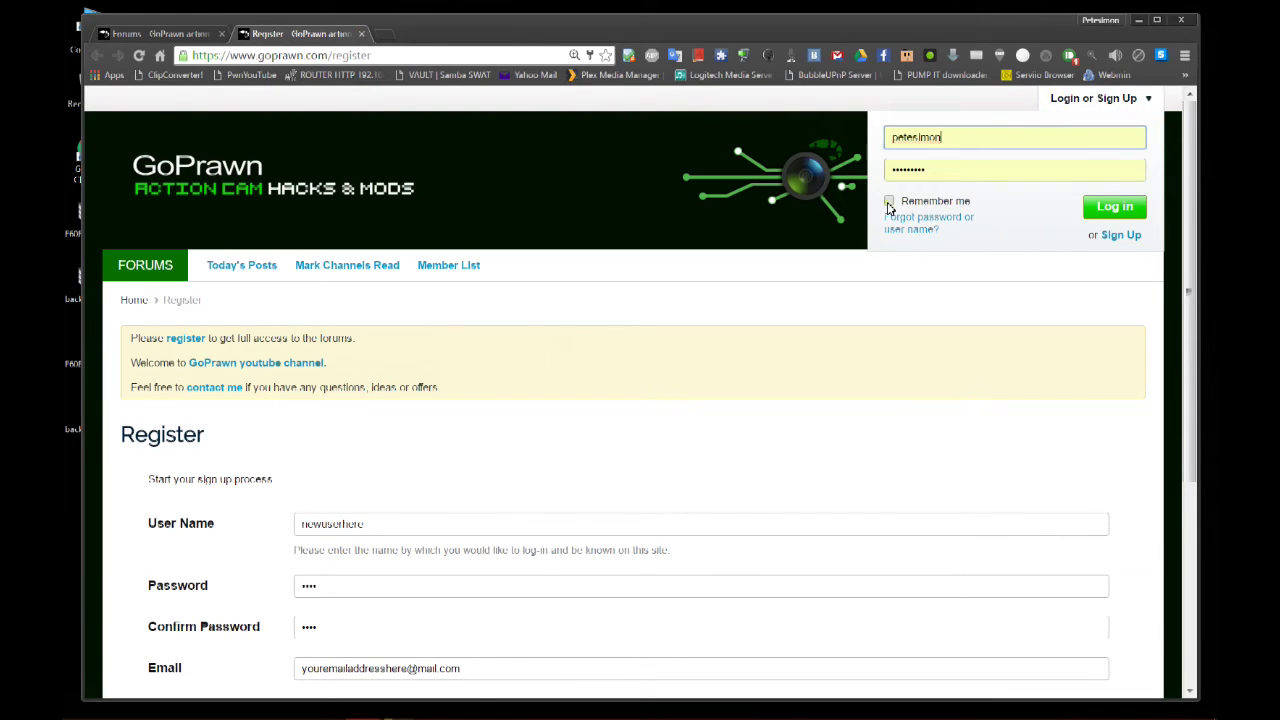
left_click(889, 203)
left_click(1114, 208)
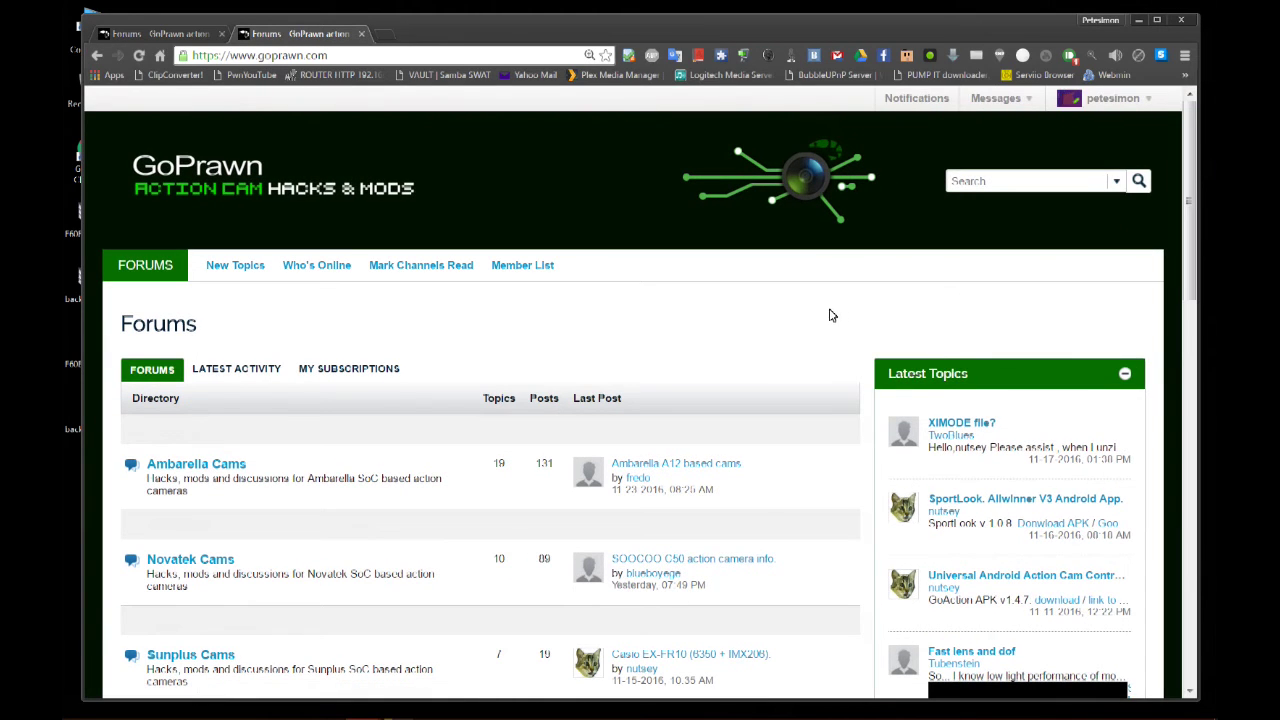
scroll(760, 287, "down", 4)
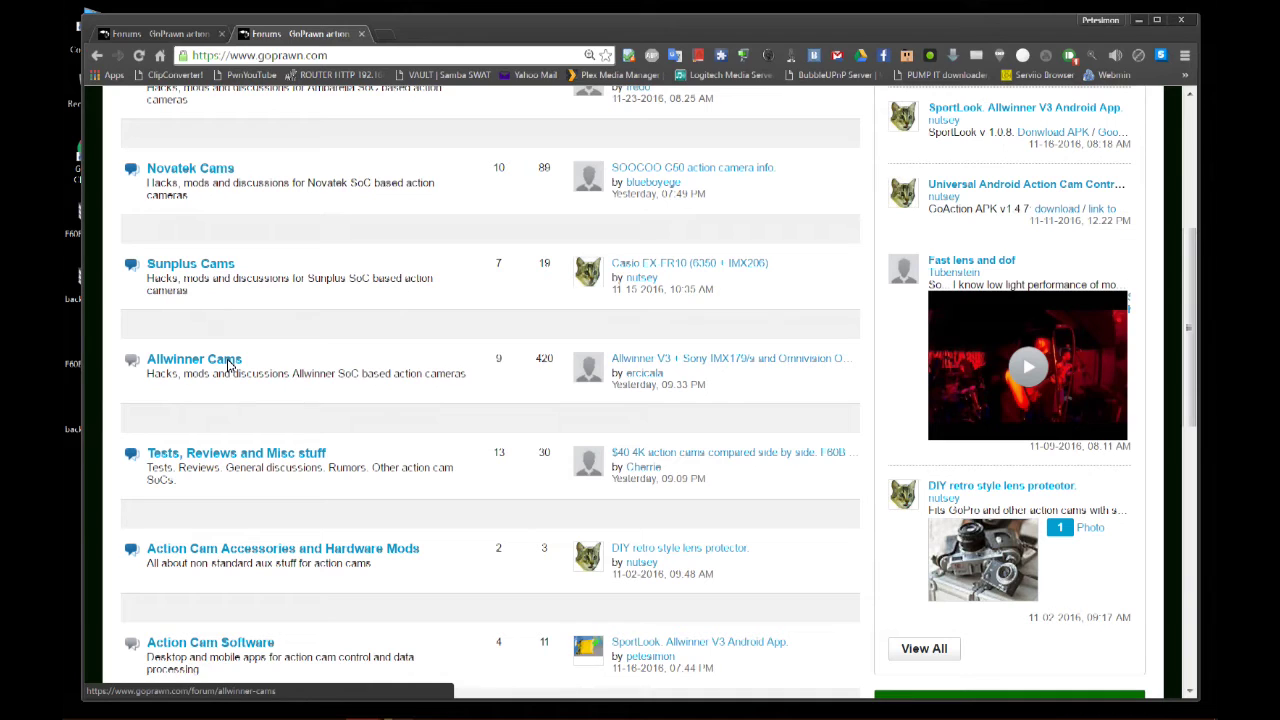
left_click(229, 362)
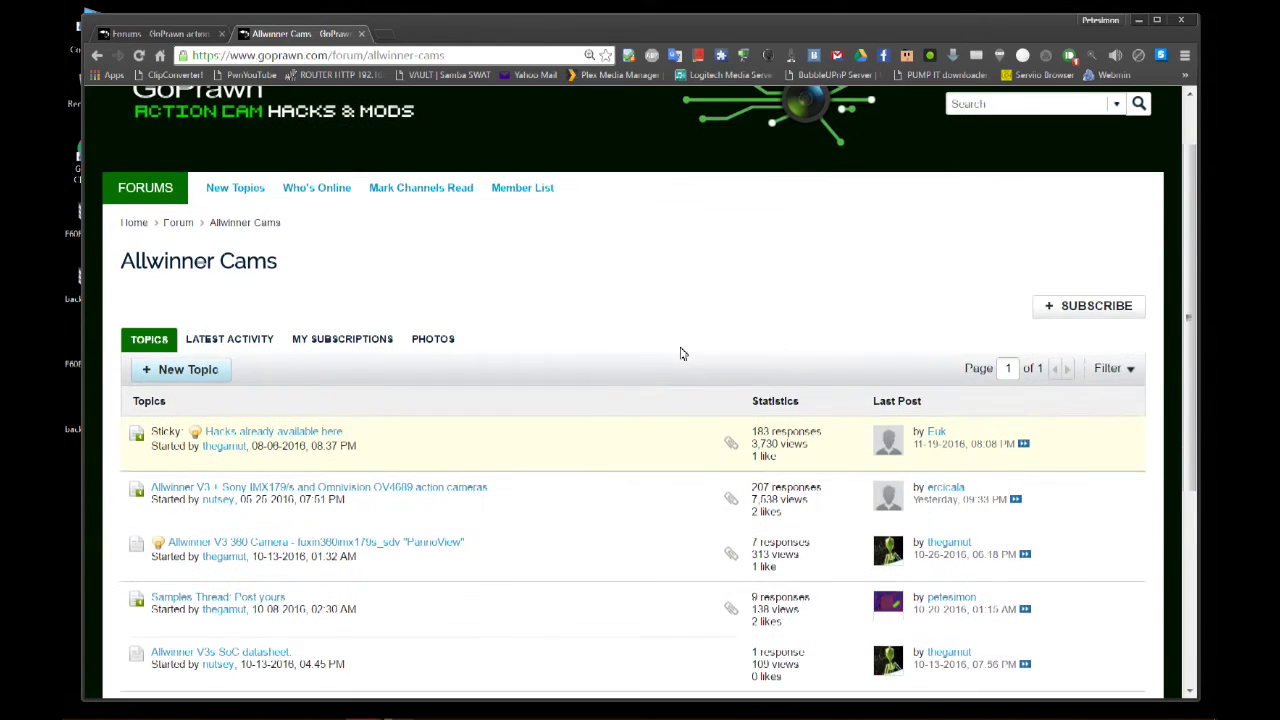
left_click(1138, 19)
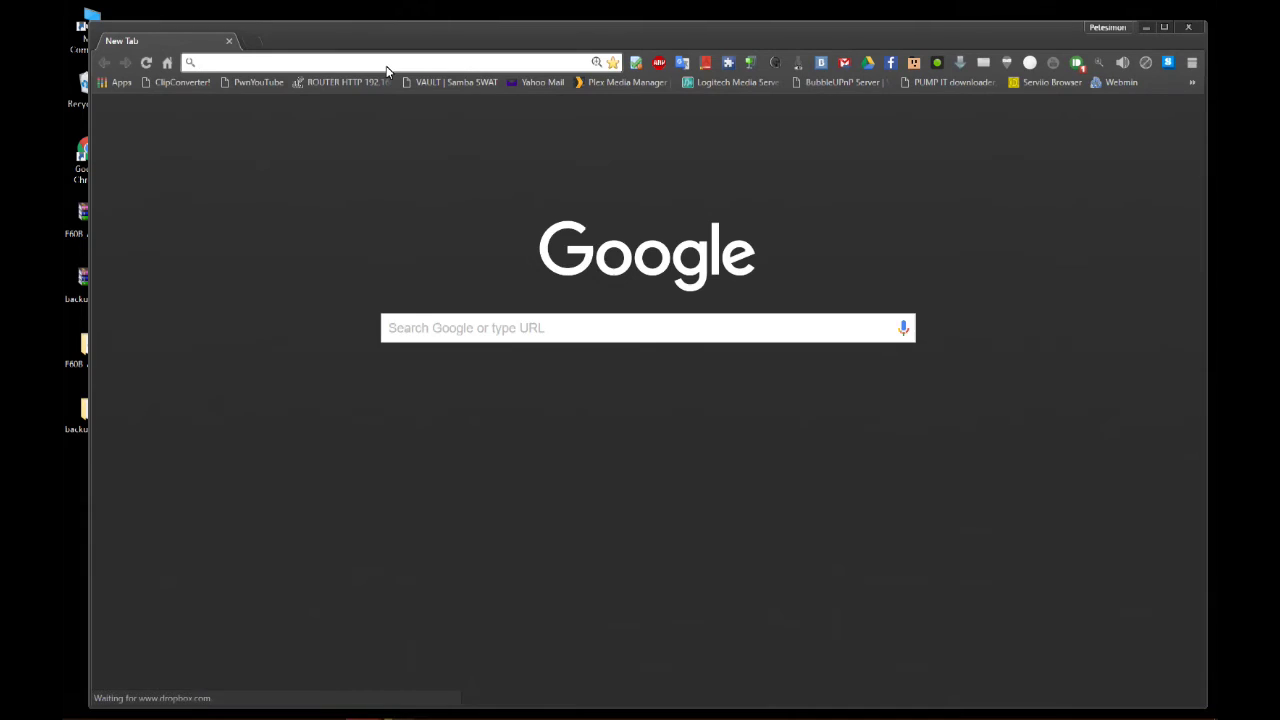
type("www")
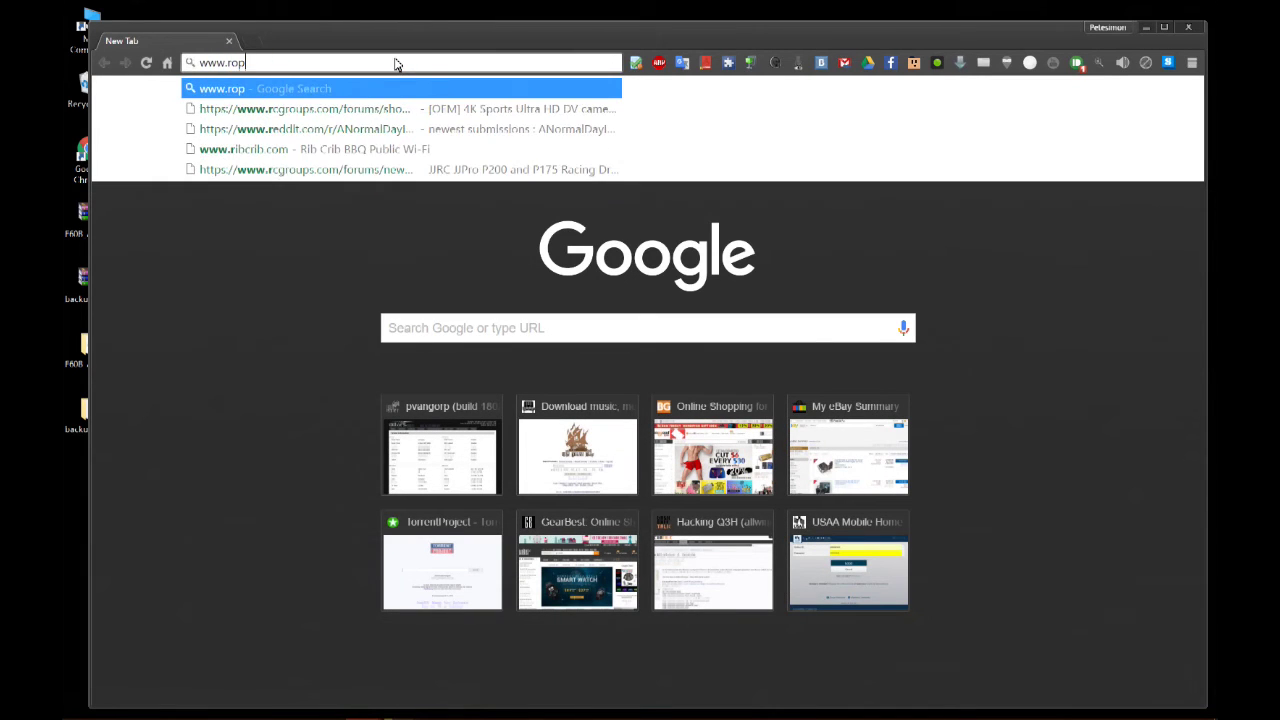
key("BackSpace")
key("BackSpace")
key("BackSpace")
type("dropbox")
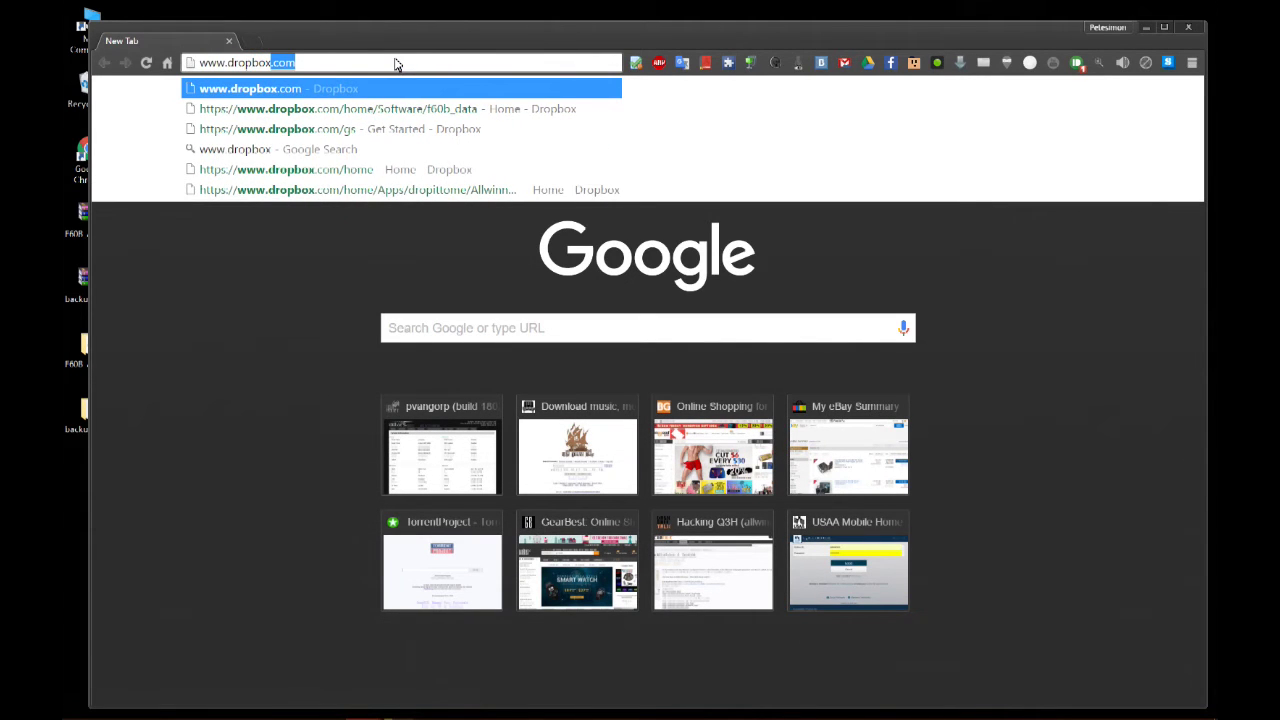
type(".com")
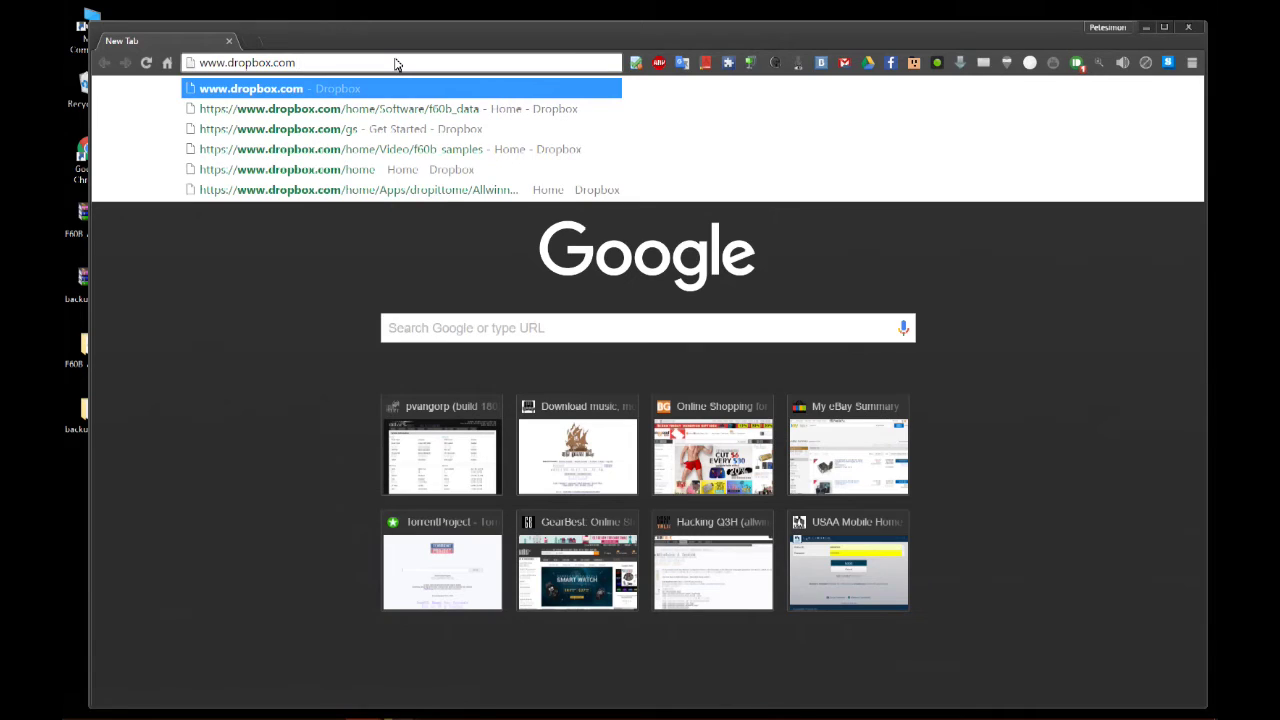
key("Return")
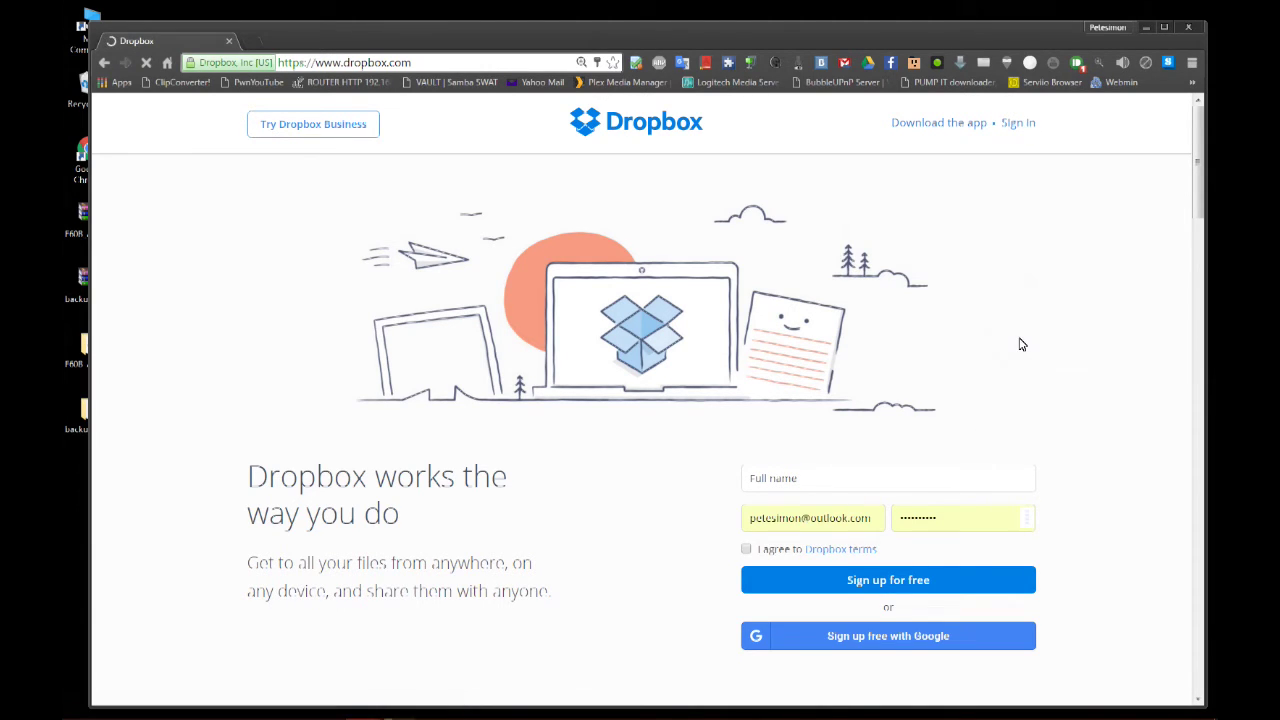
Fill Dropbox's sign-up form with an example email, password and full name, accepting the terms
scroll(1020, 344, "down", 2)
left_click(836, 383)
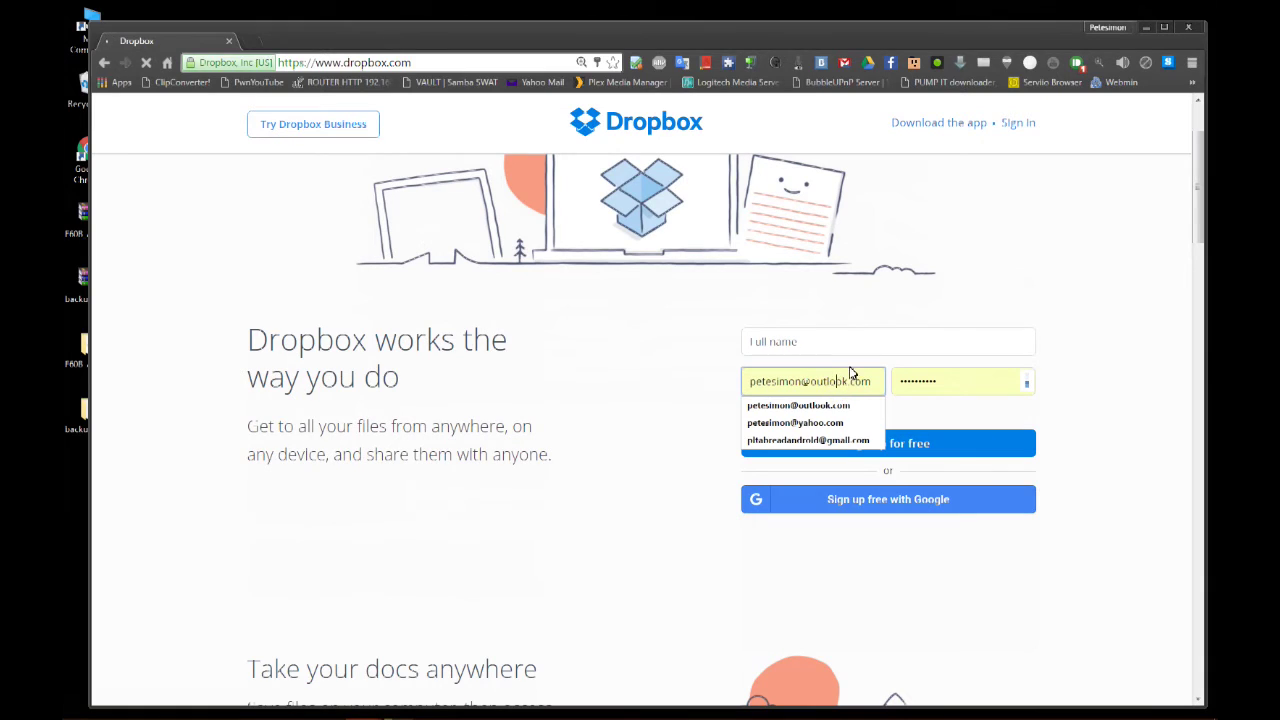
triple_click(851, 375)
type("your")
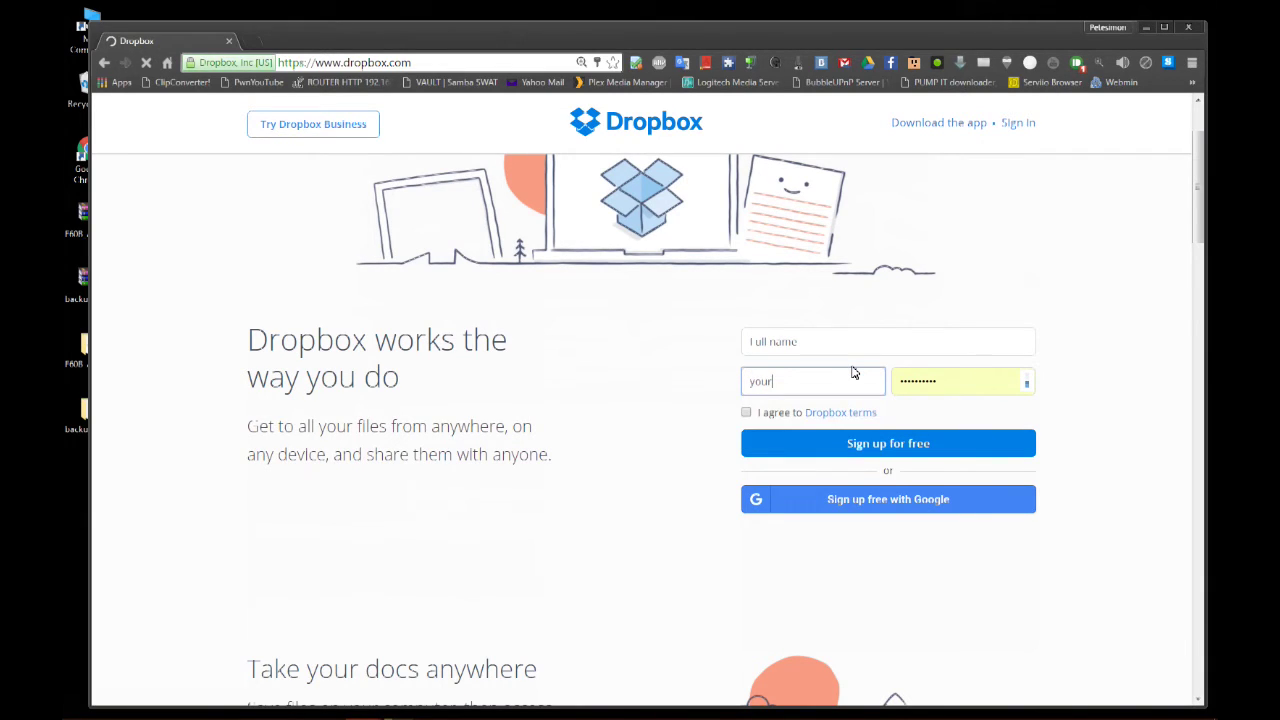
type("emailaddress@mail")
type(".com")
key("Tab")
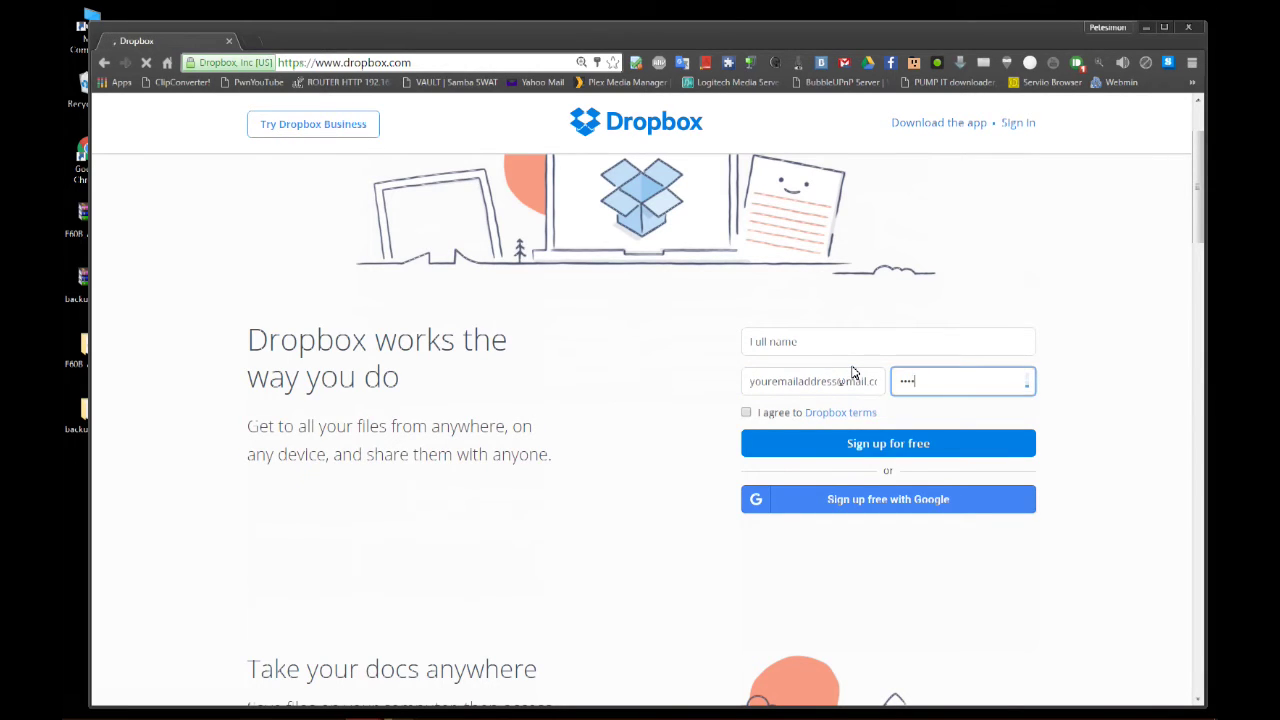
key("shift+Tab")
key("shift+Tab")
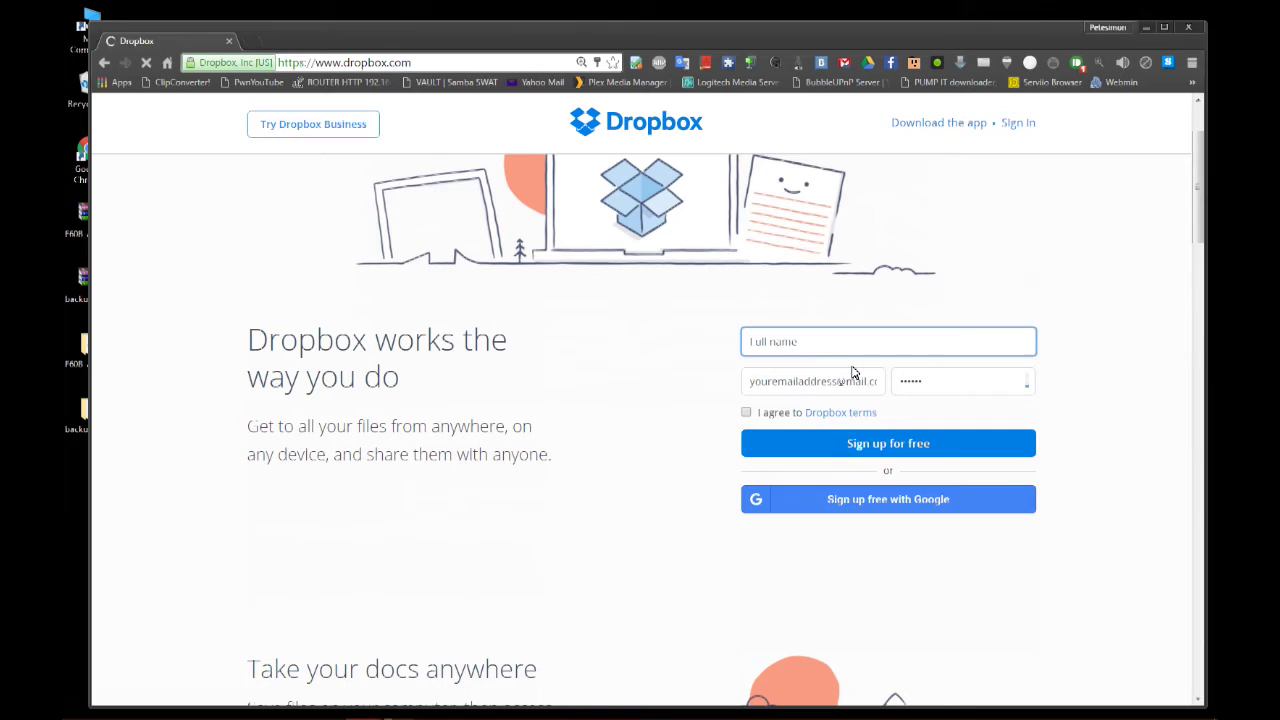
type("your name")
left_click(747, 415)
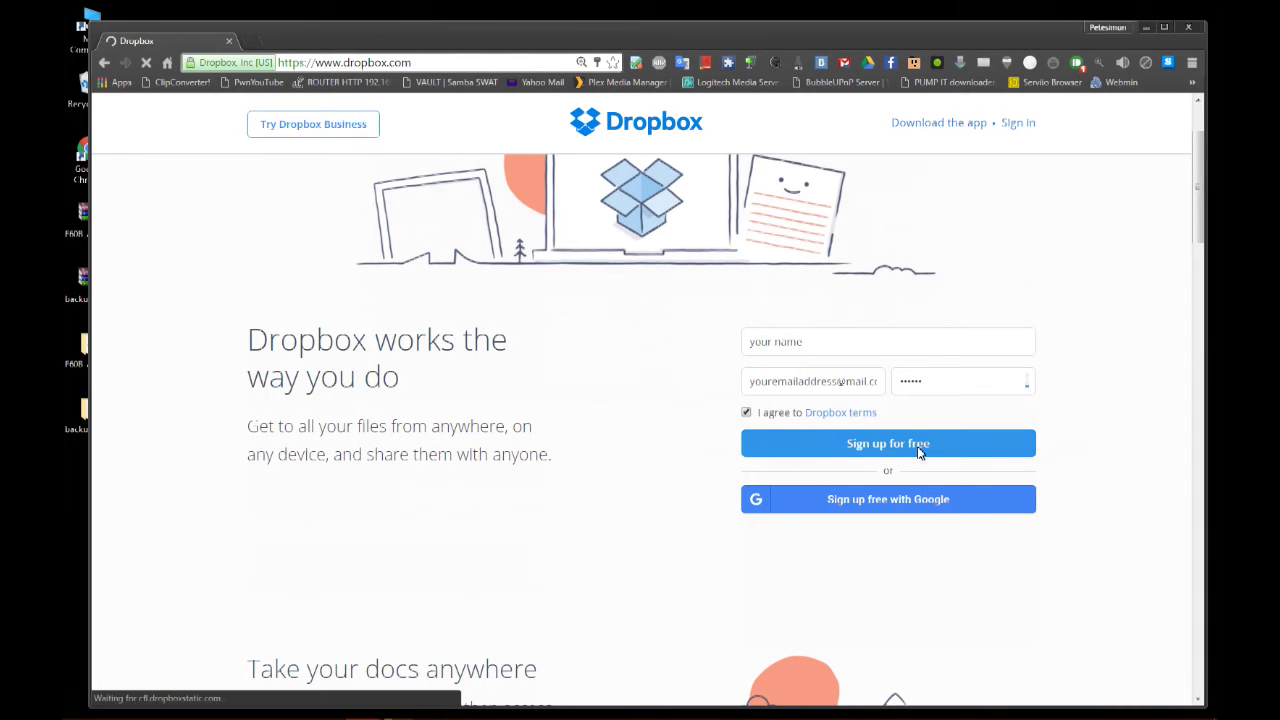
scroll(618, 410, "up", 2)
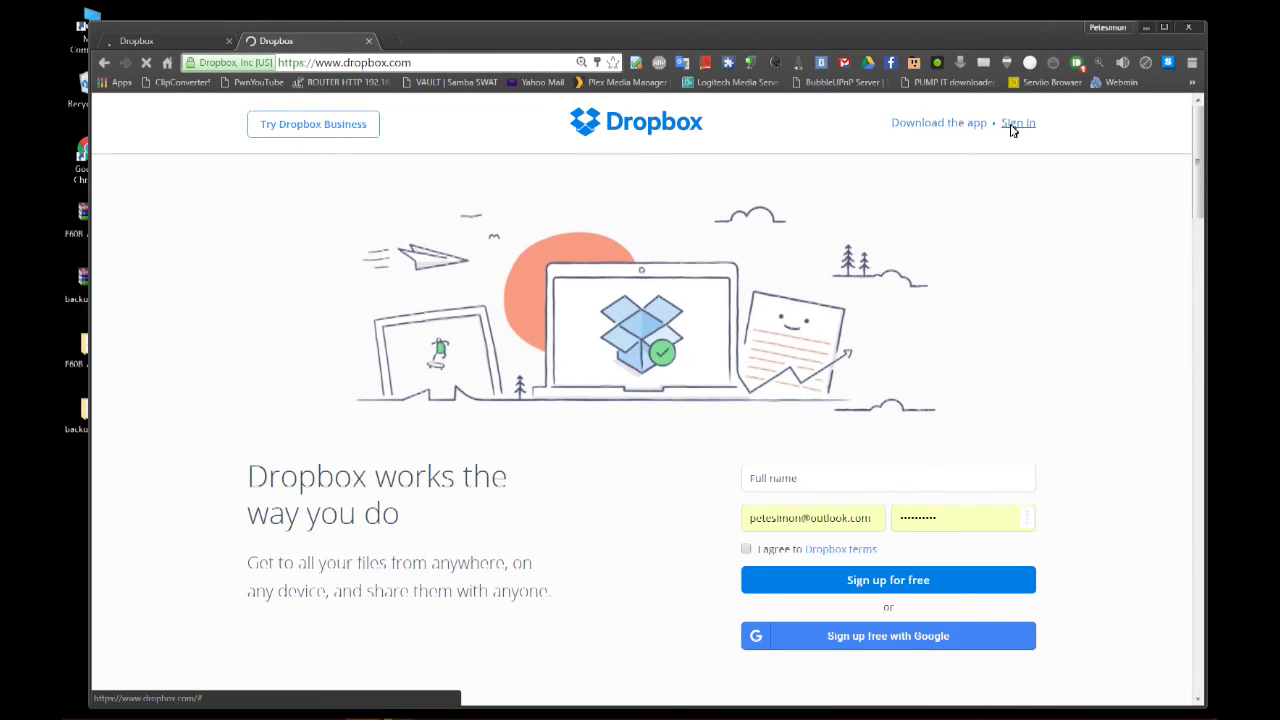
Sign in to Dropbox after passing the reCAPTCHA check, and close the extra tab
left_click(1010, 123)
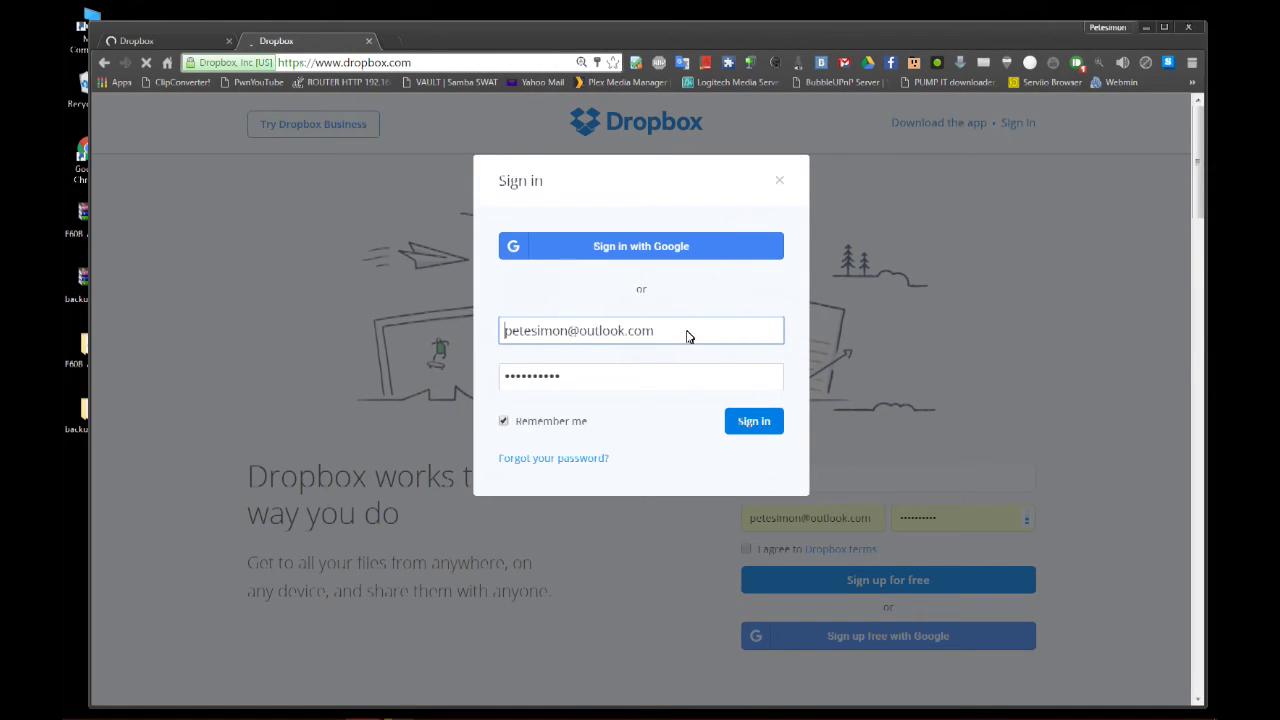
left_click(745, 424)
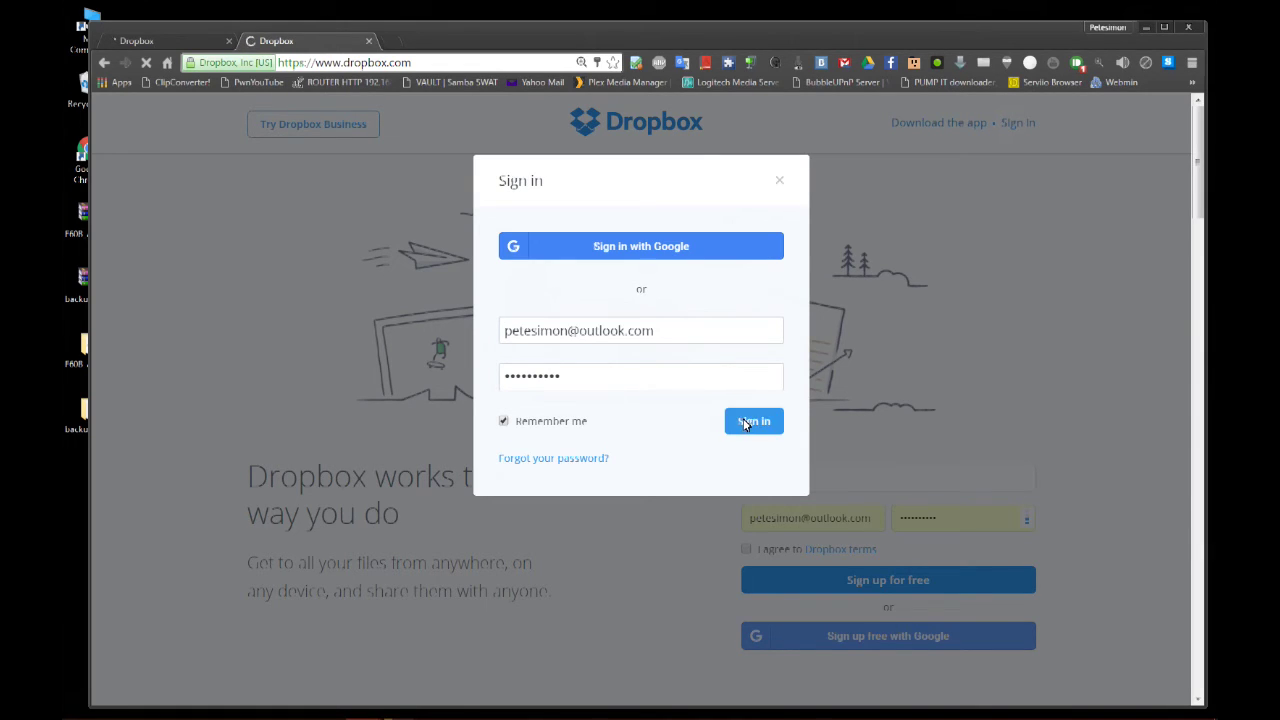
left_click(745, 424)
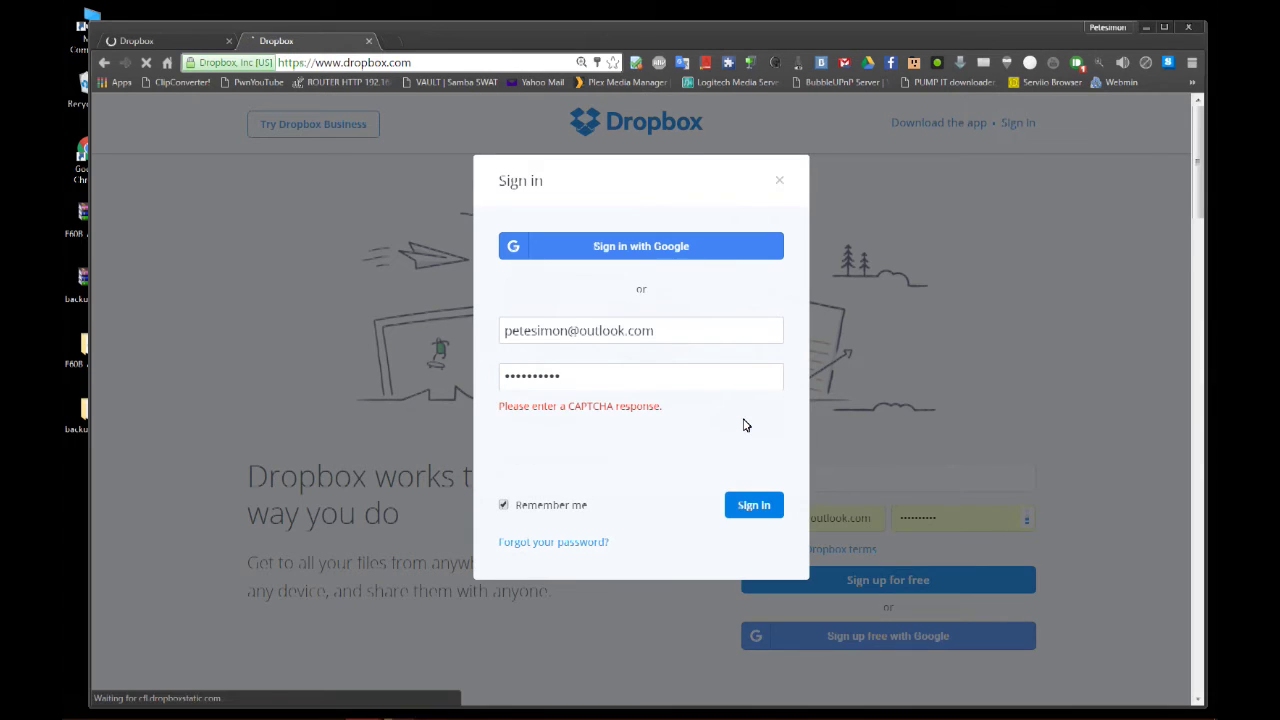
left_click(523, 447)
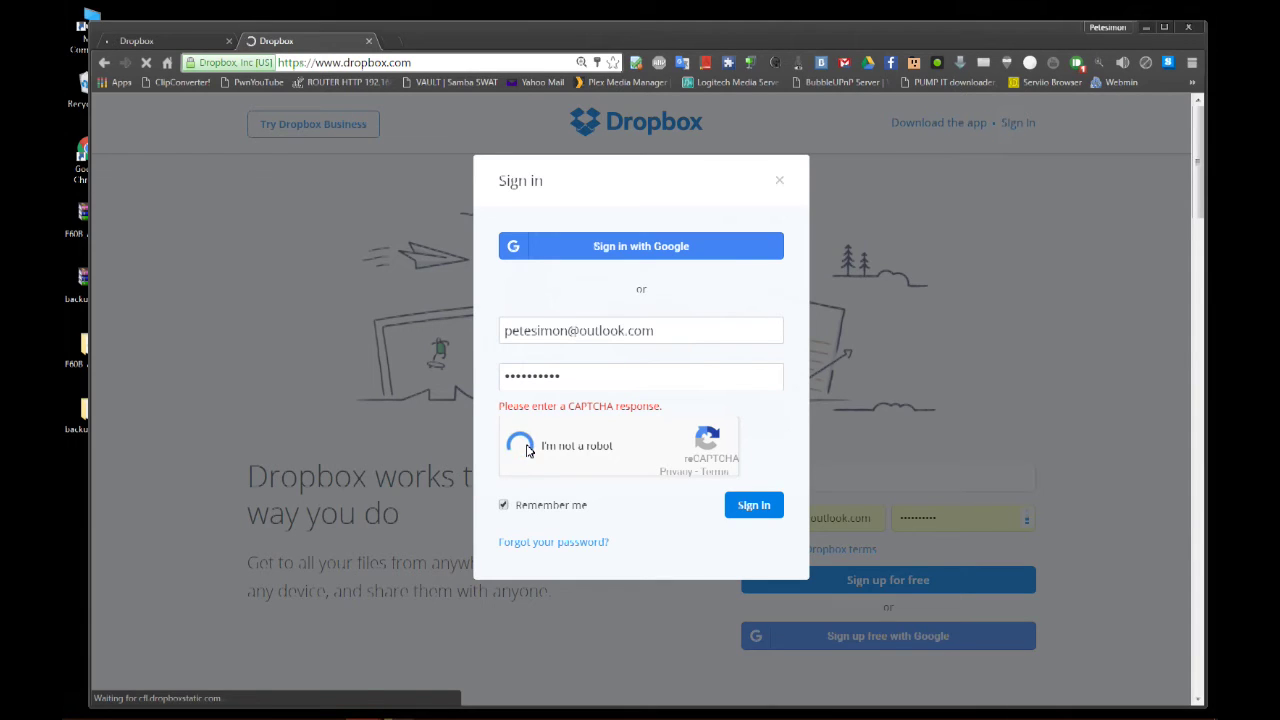
left_click(758, 506)
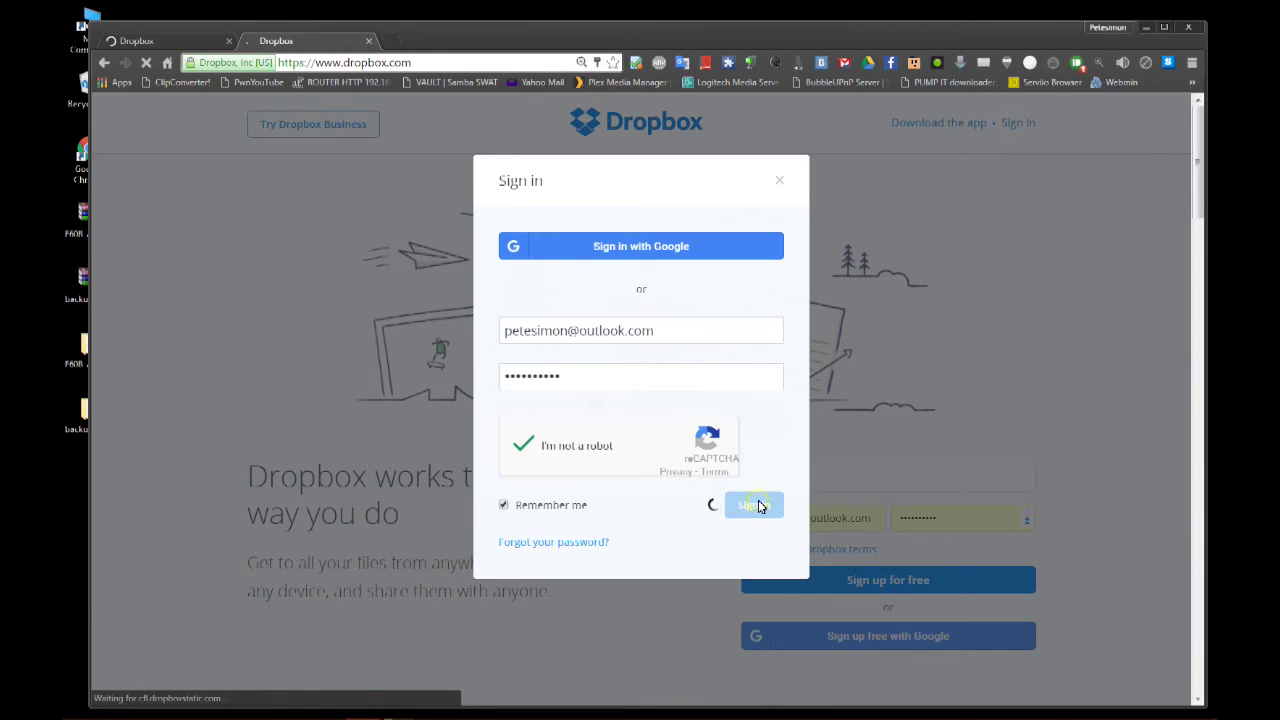
left_click(229, 41)
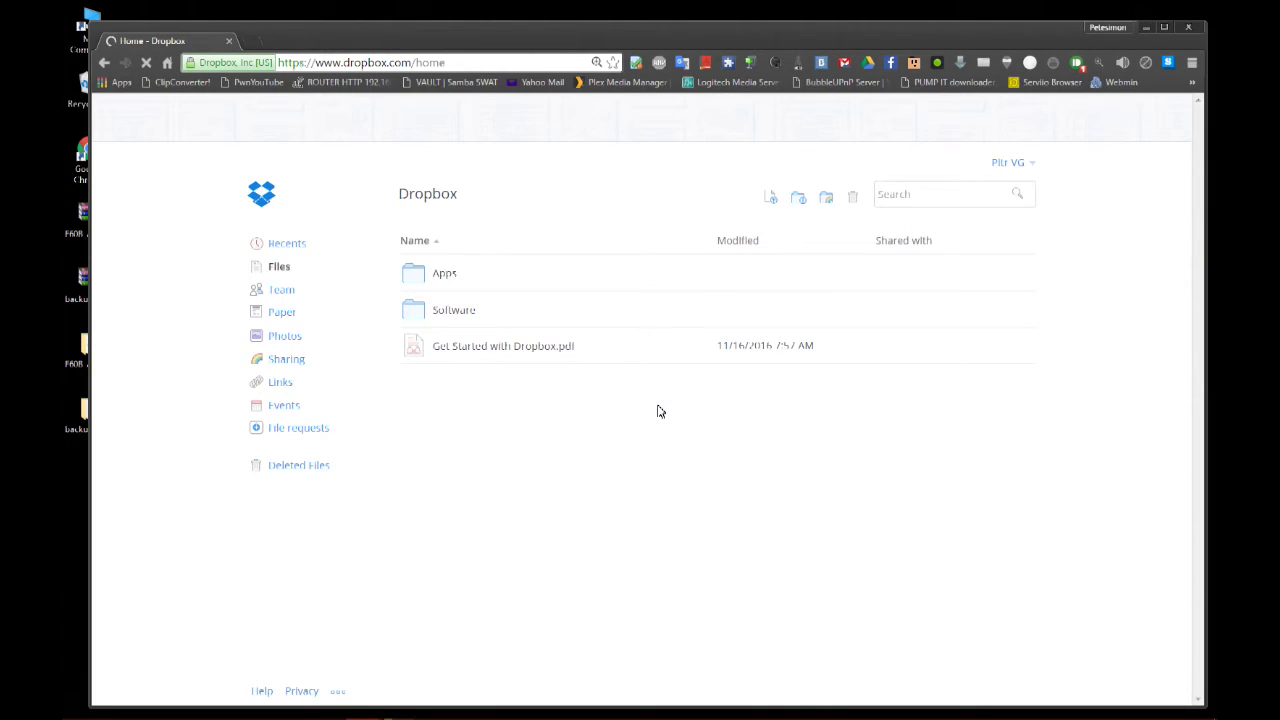
Start a Dropbox upload and bring up the Choose files picker
left_click_drag(679, 34, 675, 29)
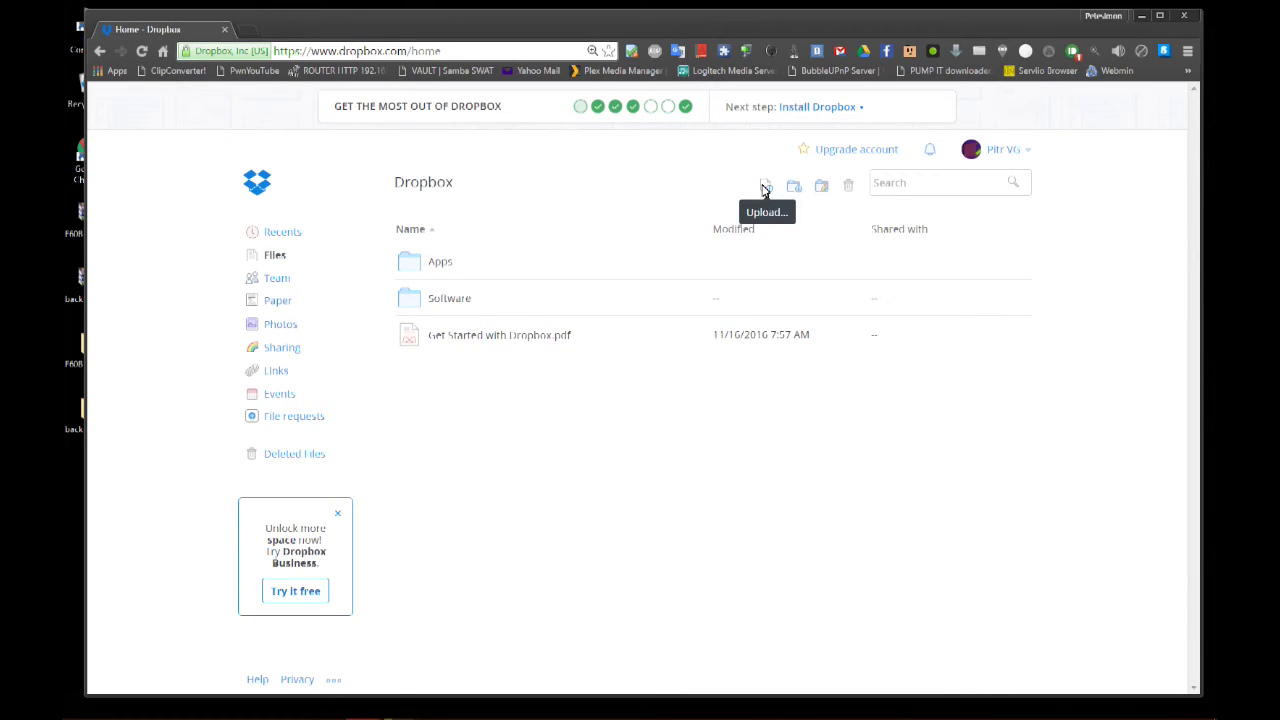
left_click(764, 189)
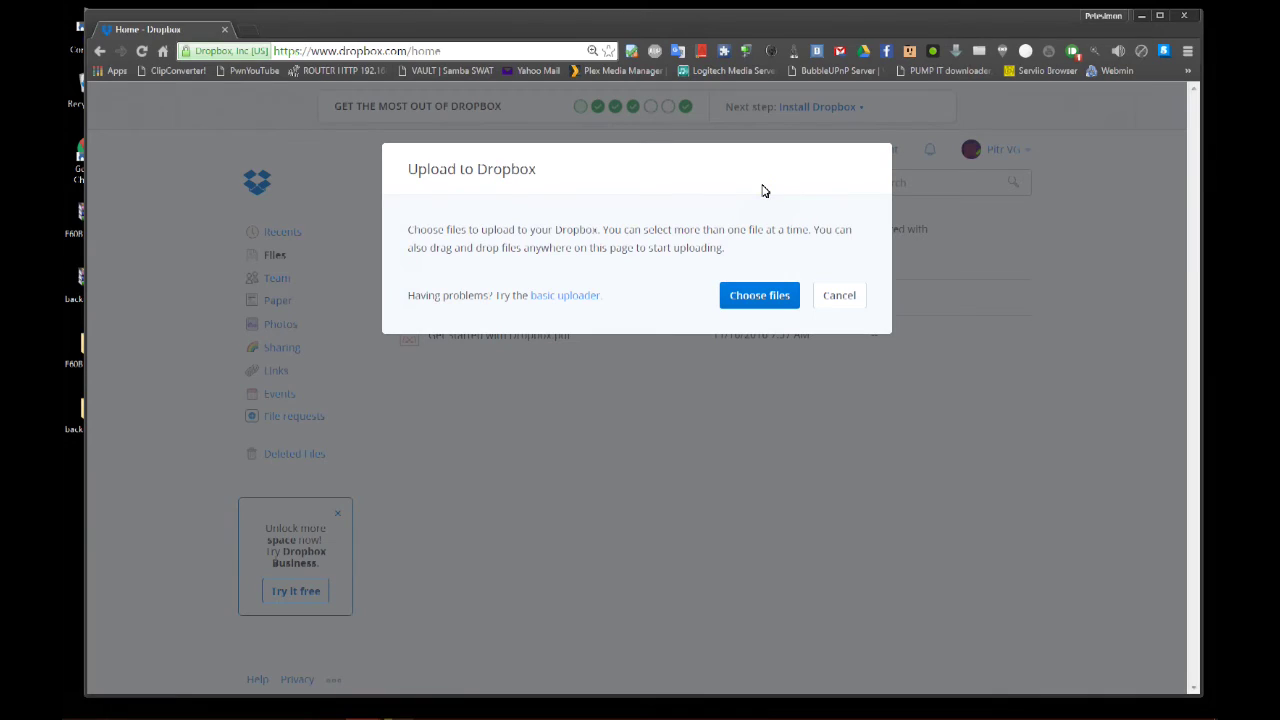
left_click(766, 297)
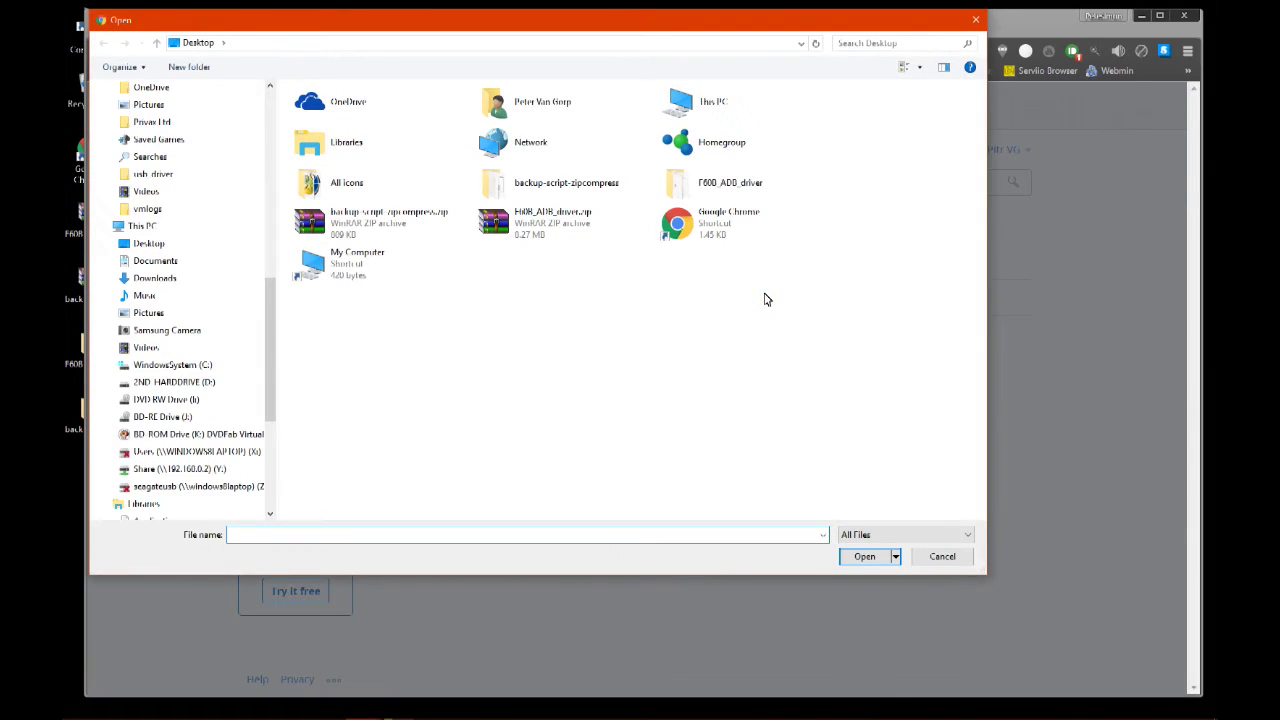
Browse to Desktop > backup-script-zipcompress and select backup.zip
scroll(180, 290, "up", 5)
scroll(165, 280, "up", 5)
scroll(150, 250, "up", 5)
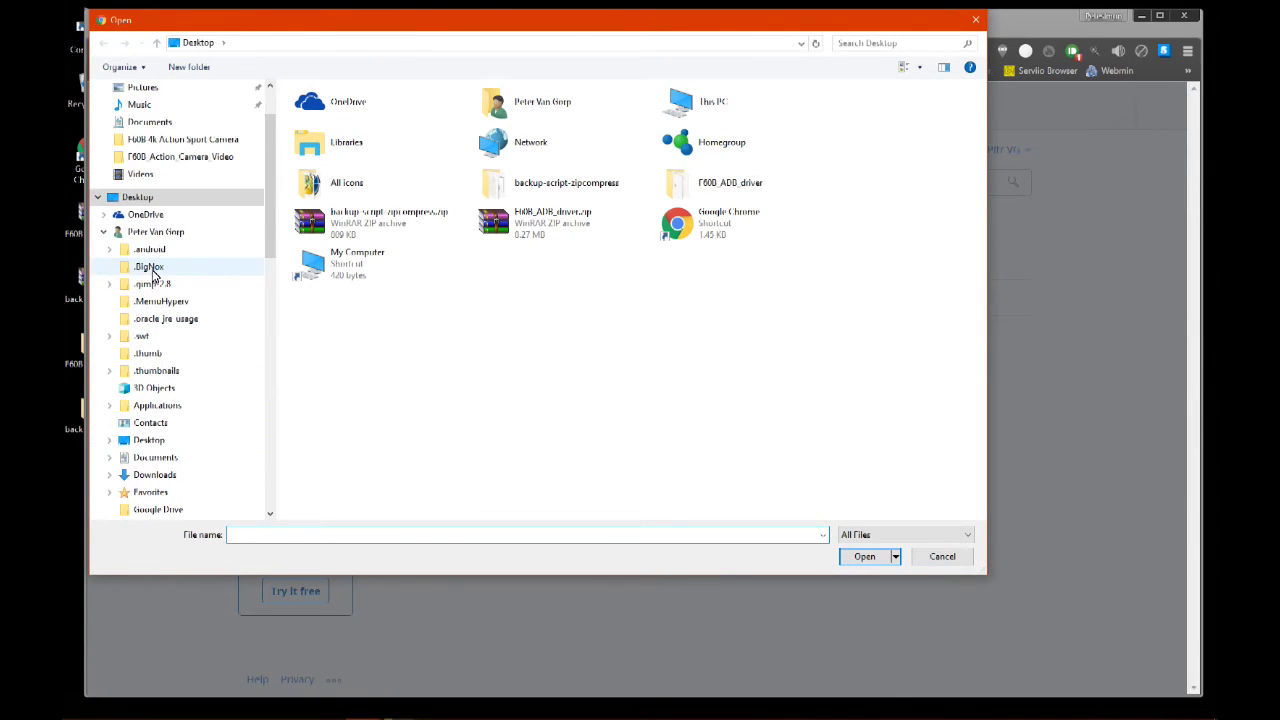
scroll(133, 201, "up", 3)
left_click(135, 201)
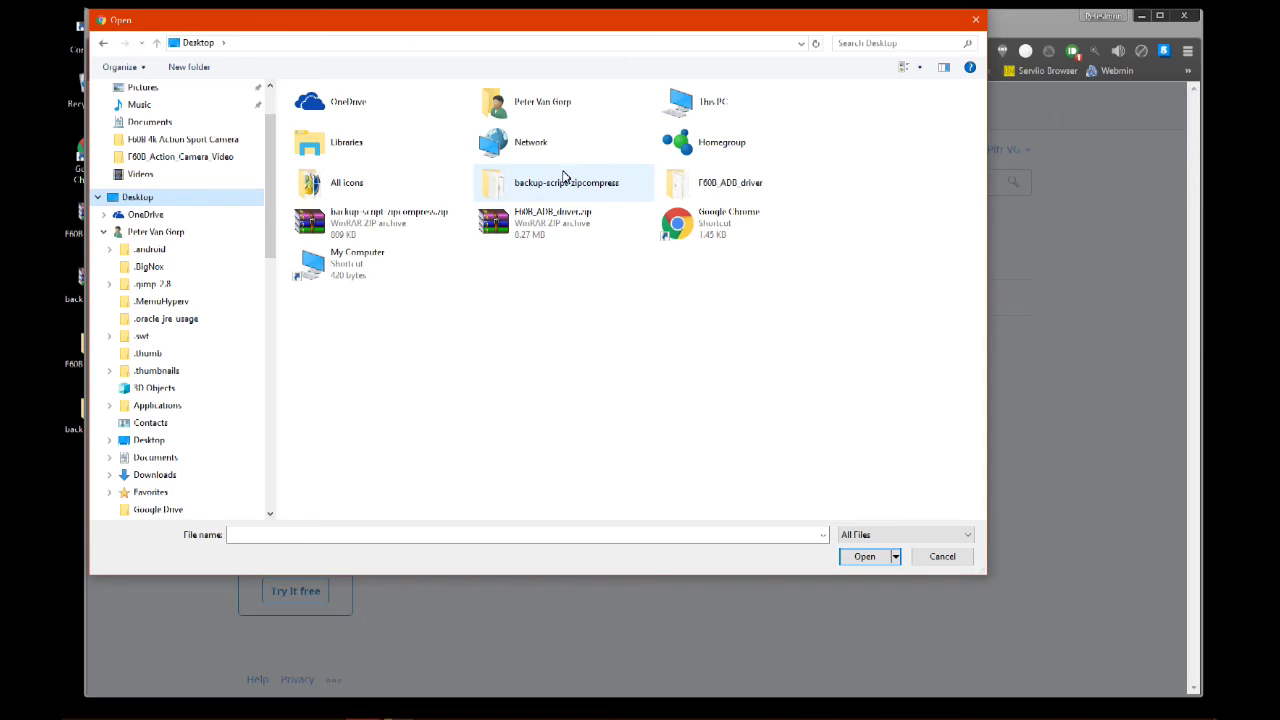
left_click(594, 187)
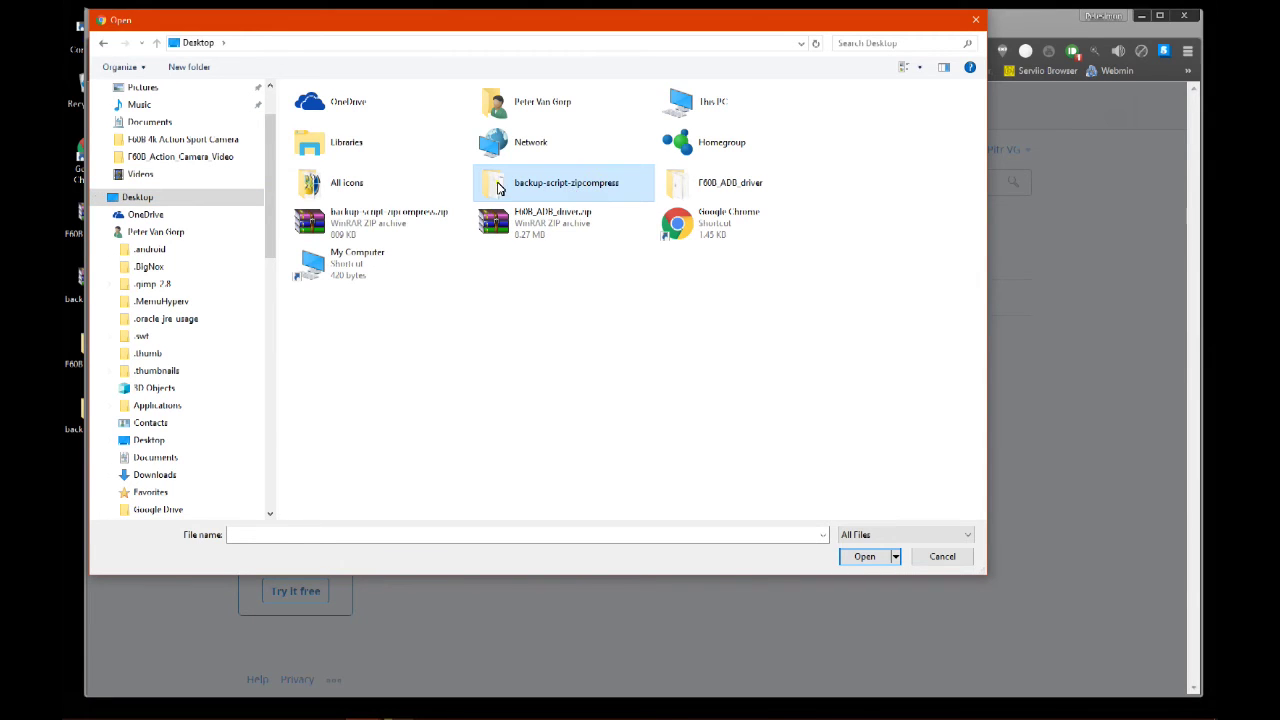
double_click(500, 187)
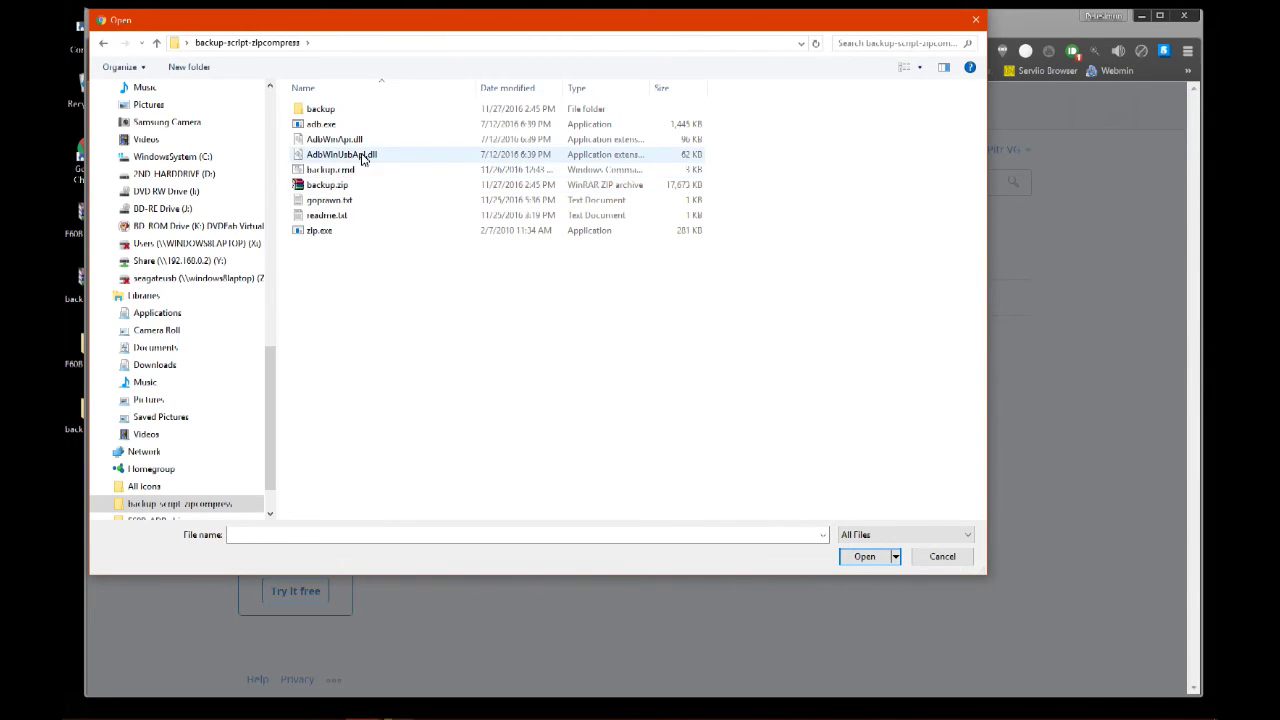
left_click(328, 190)
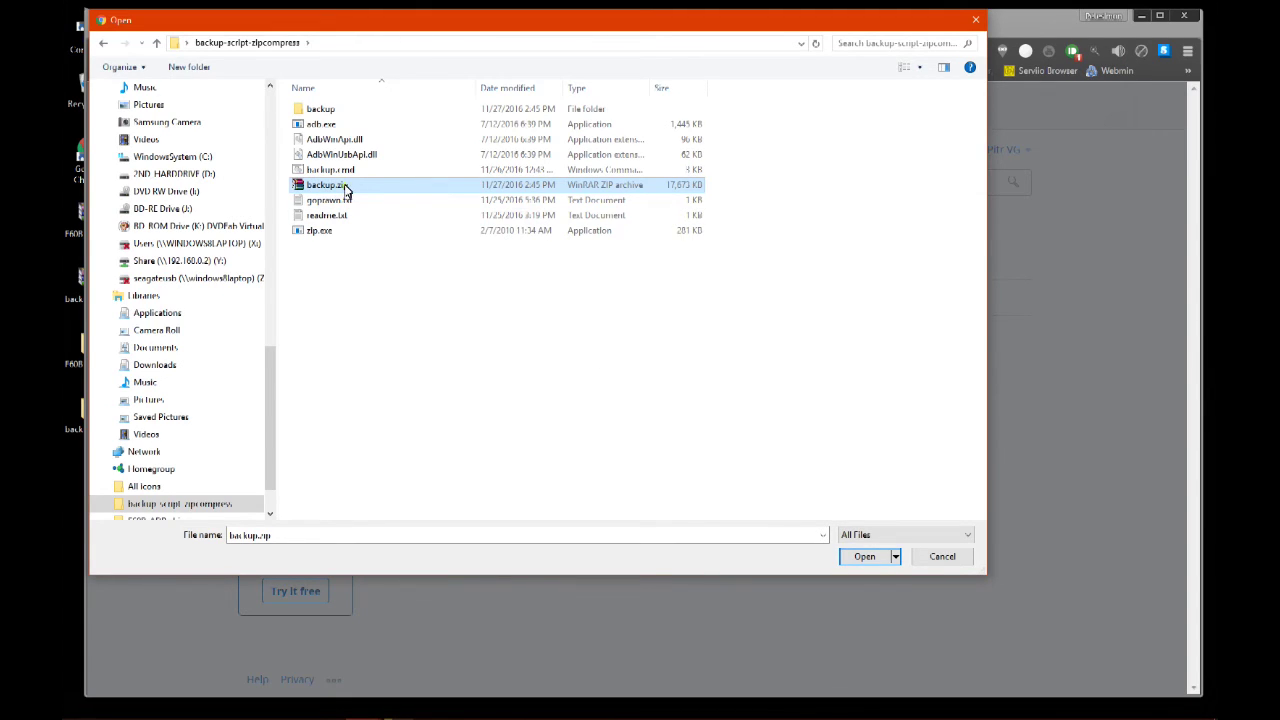
Rename backup.zip to backup-wimiusq1.zip and upload it to Dropbox
right_click(346, 189)
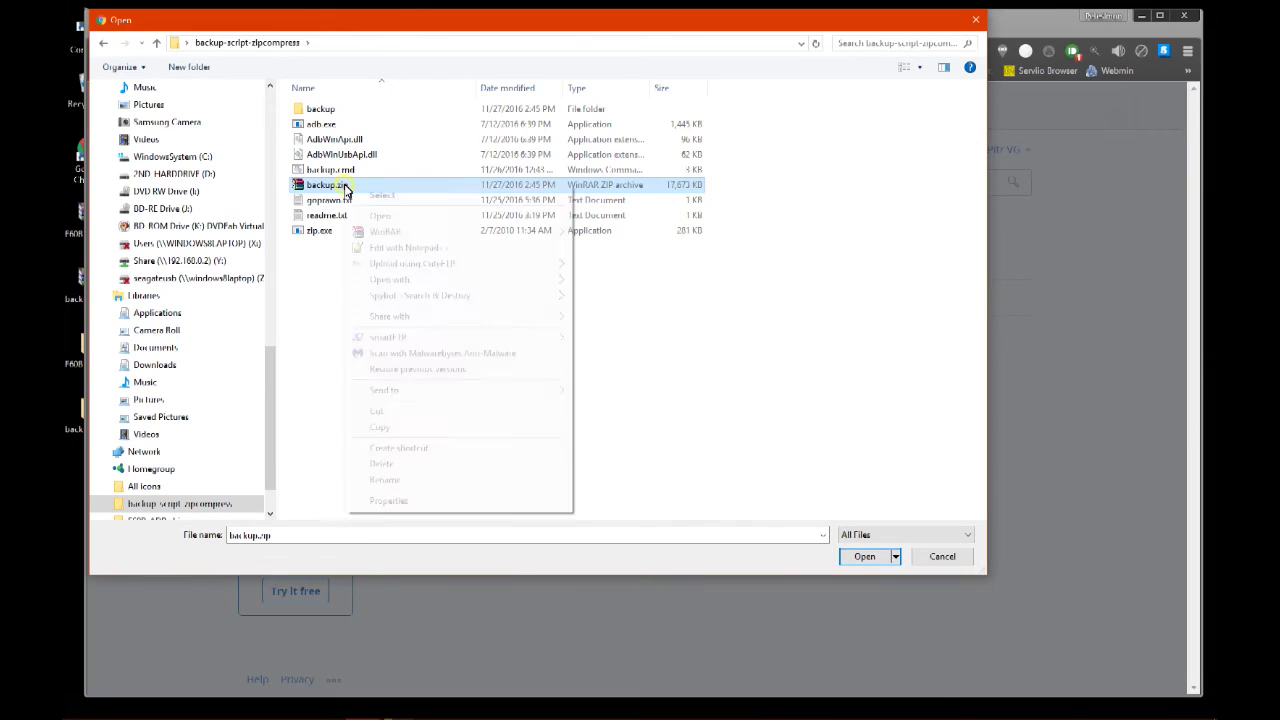
left_click(390, 480)
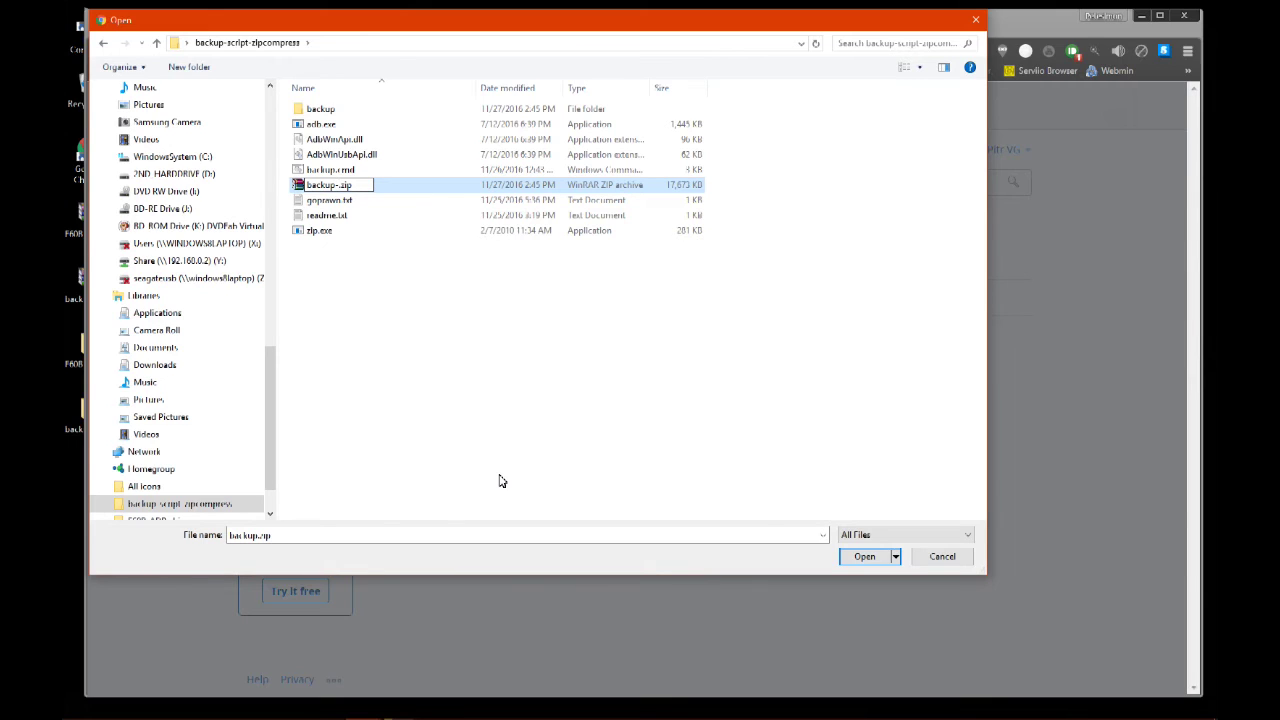
type("wimiusq")
type("l")
key("Return")
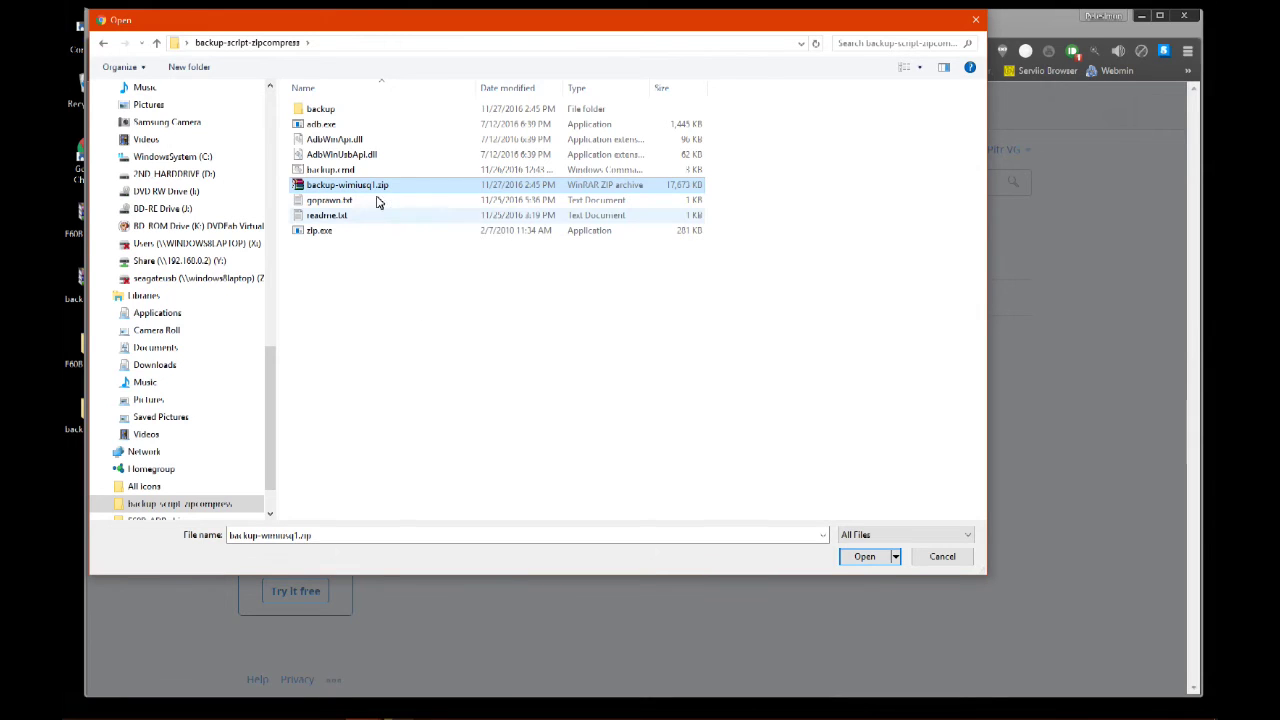
left_click(375, 190)
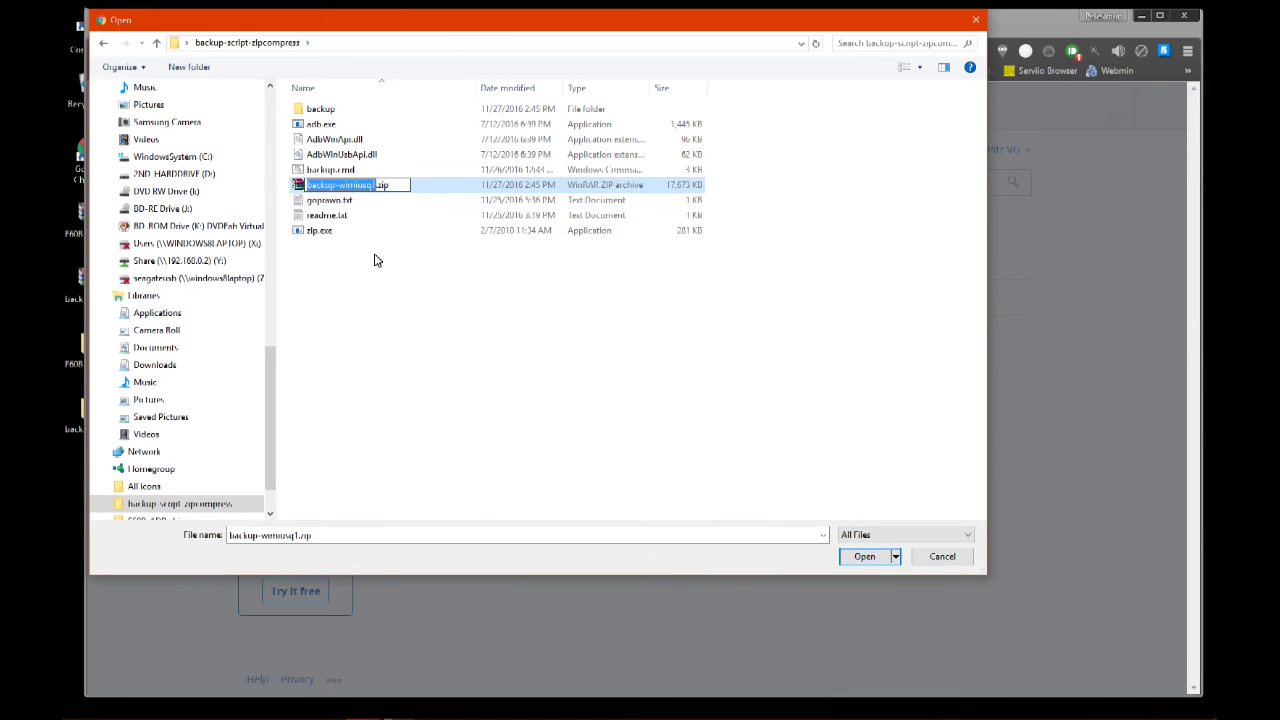
key("Return")
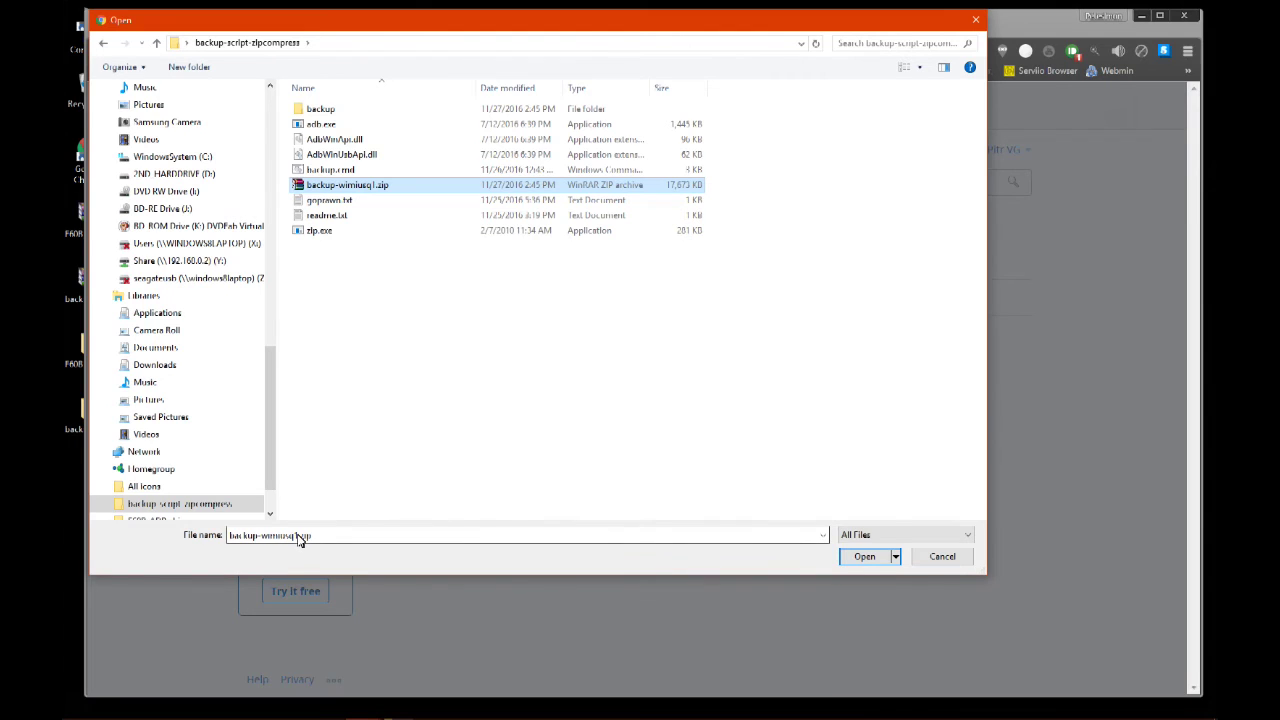
left_click(860, 560)
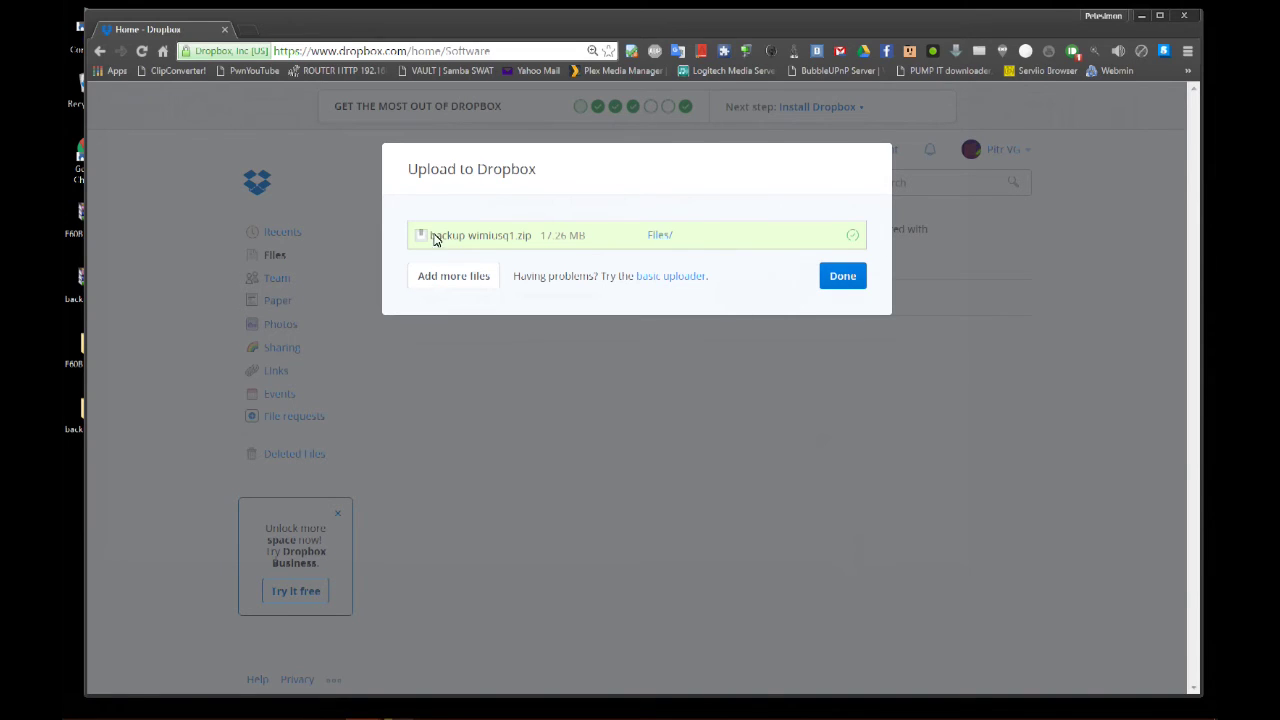
Create a view-only share link for backup-wimiusq1.zip and copy it to the clipboard
left_click(845, 277)
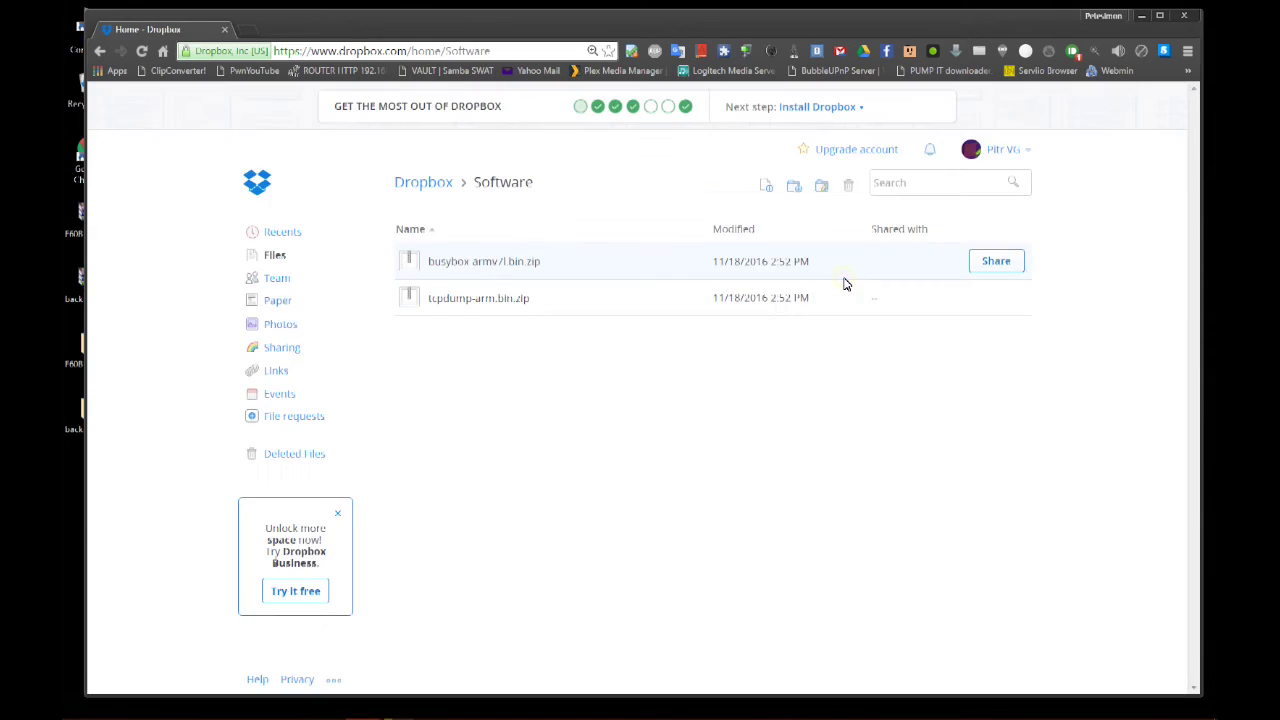
left_click(402, 183)
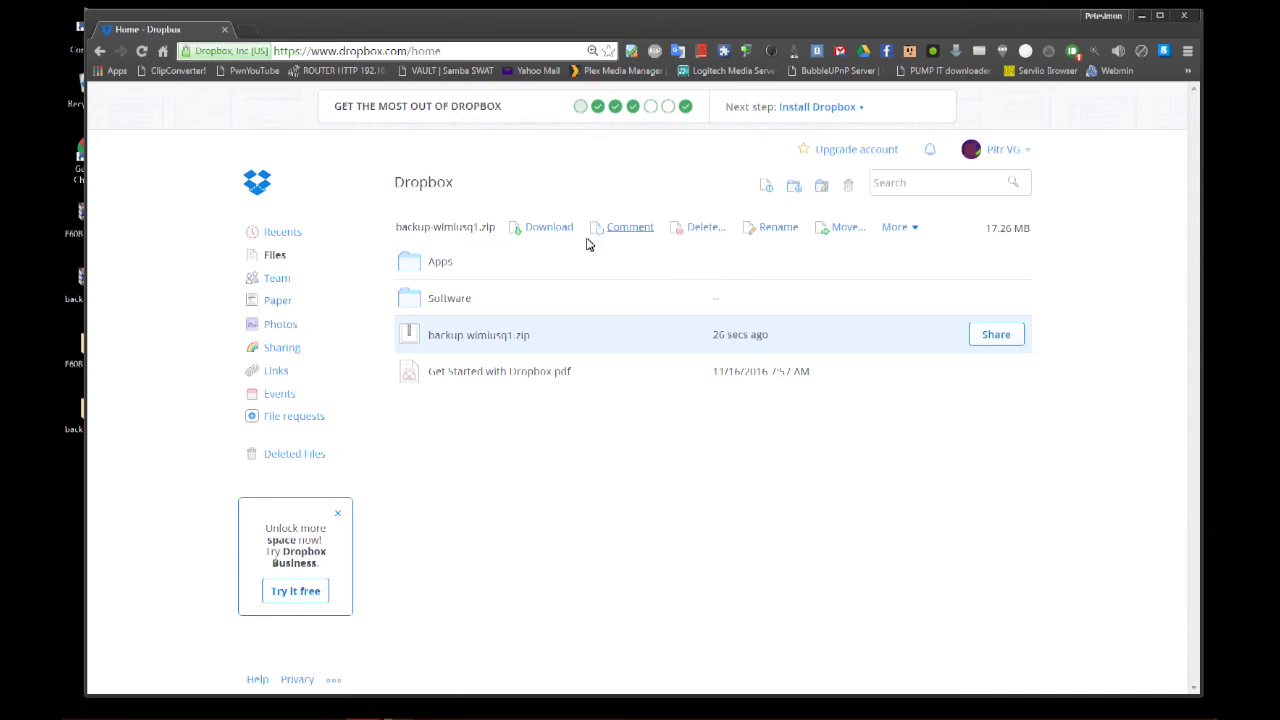
left_click(995, 336)
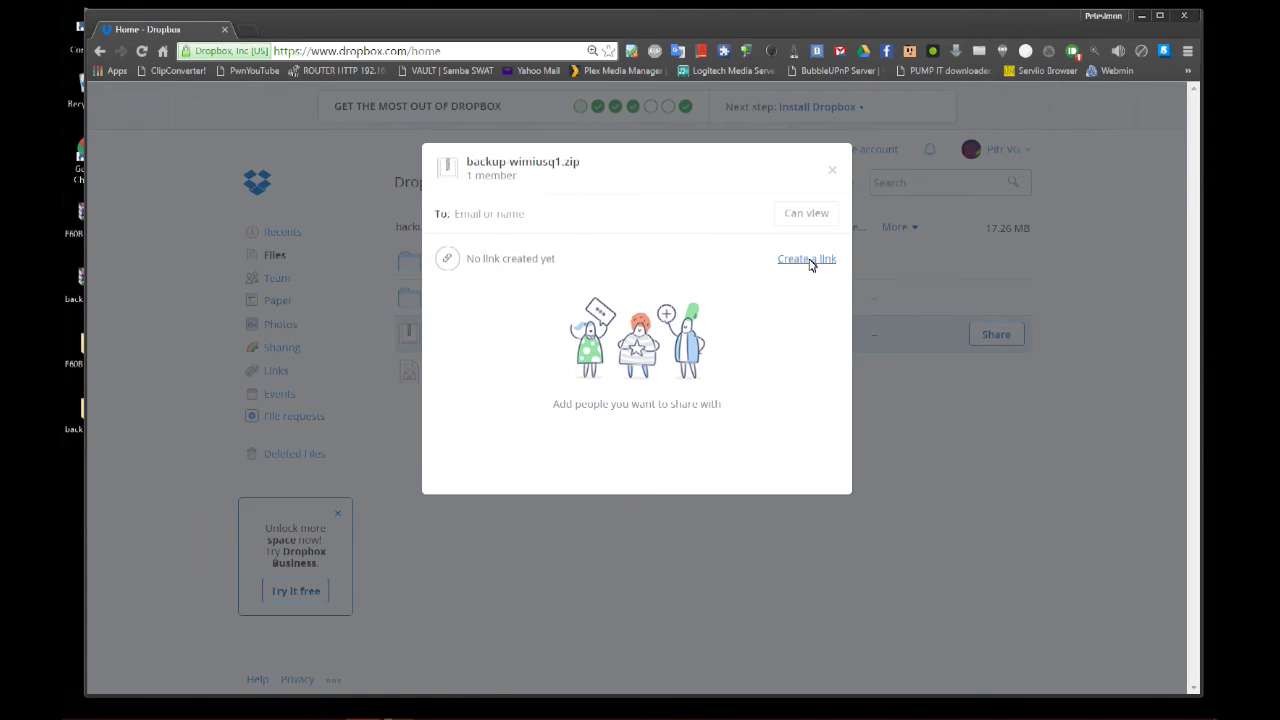
left_click(810, 261)
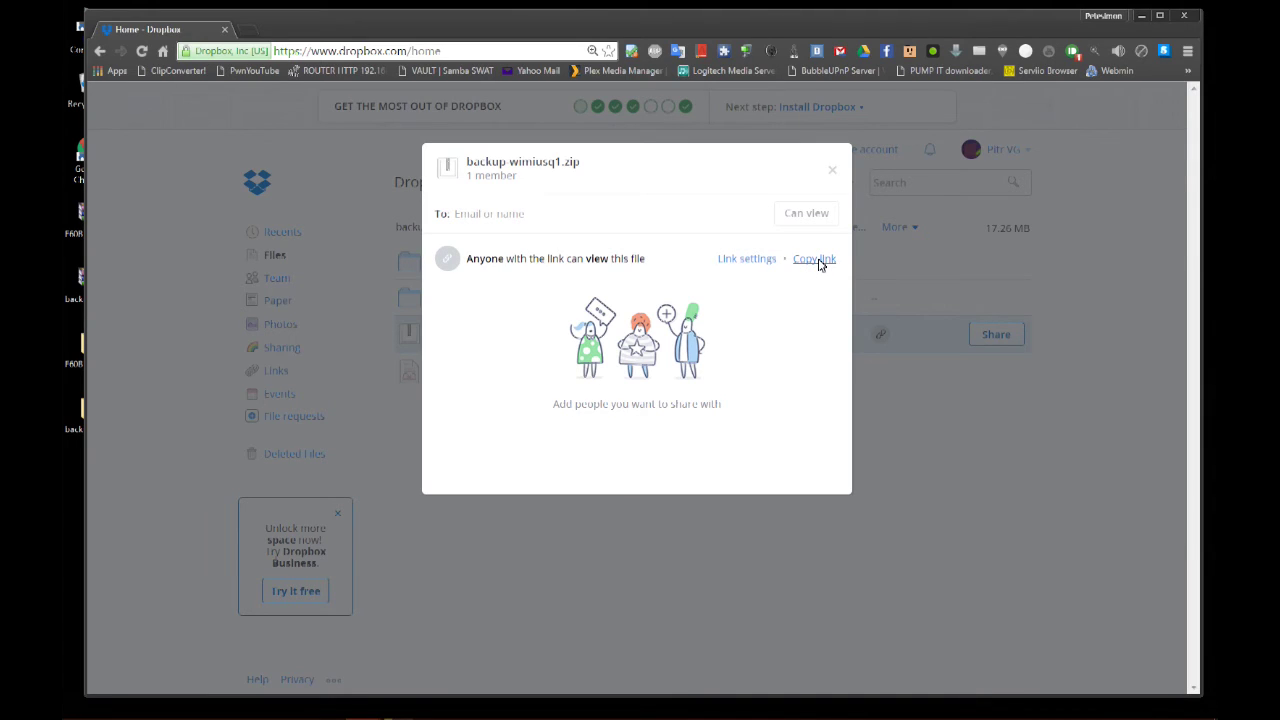
left_click(817, 261)
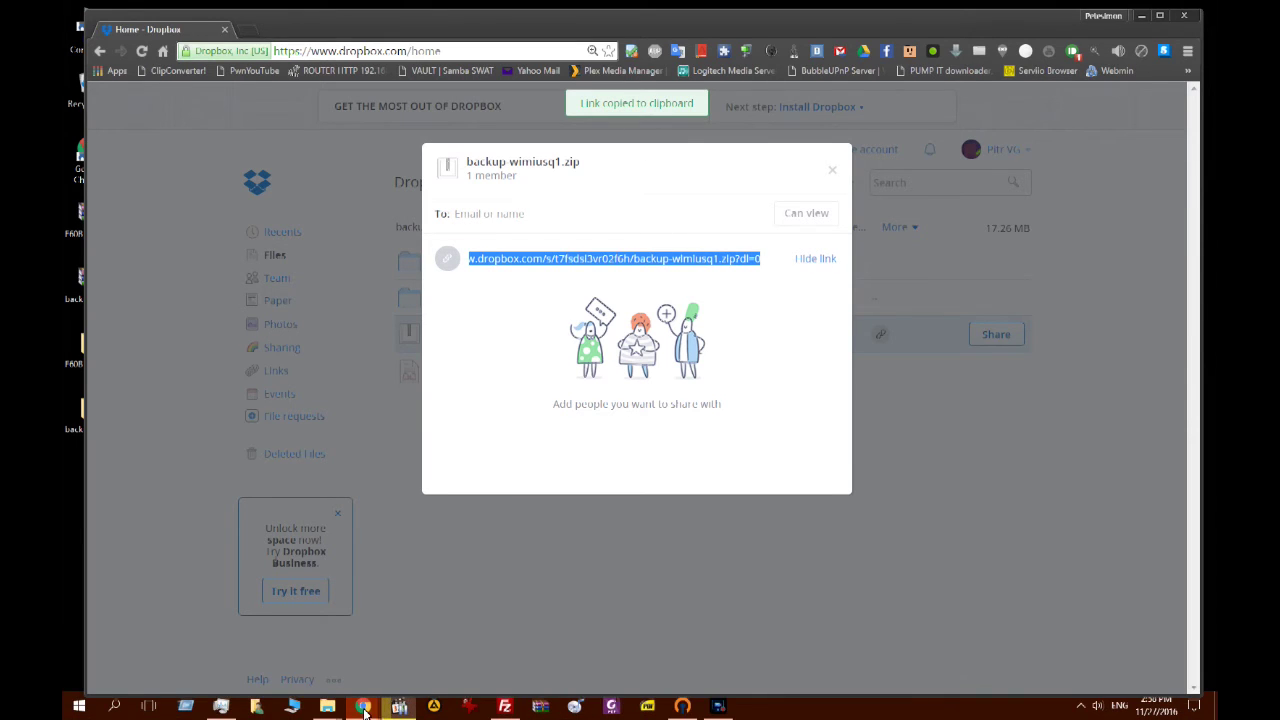
left_click(364, 708)
mouse_move(363, 706)
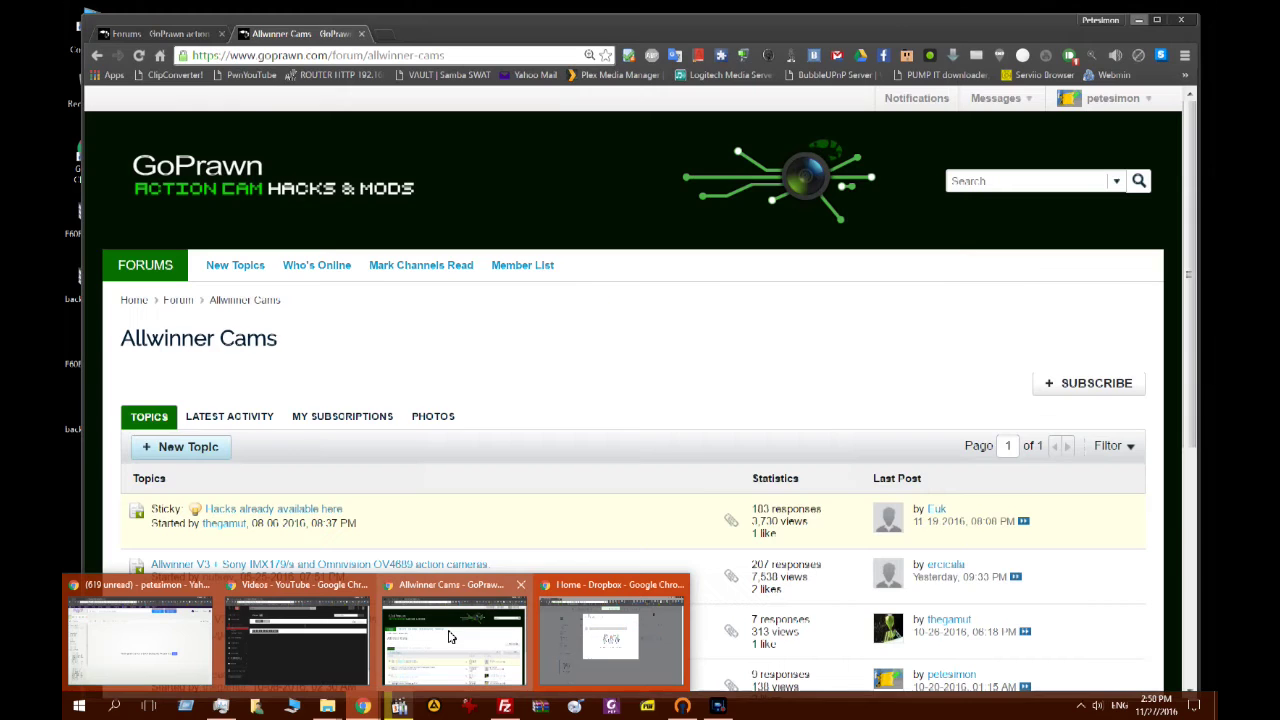
Return to the GoPrawn window and open the Allwinner V3 + Sony IMX179/s and Omnivision OV4689 thread
left_click(469, 614)
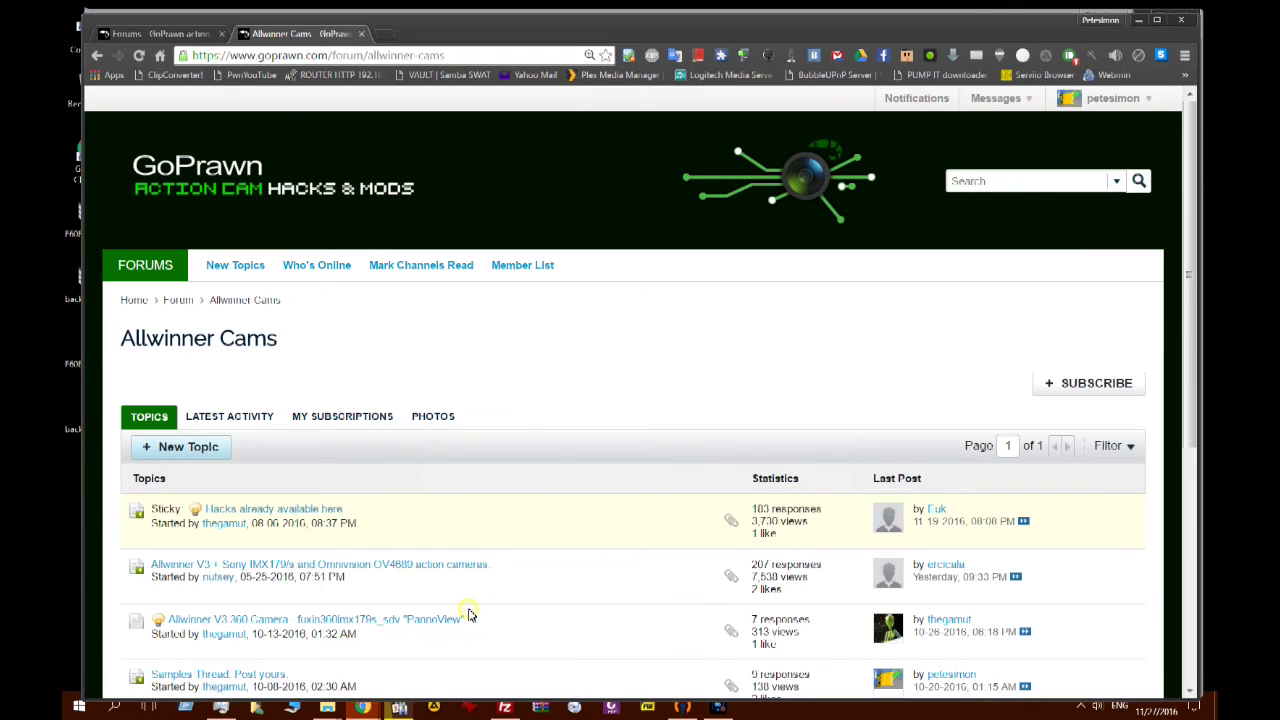
scroll(663, 372, "down", 2)
scroll(663, 372, "down", 2)
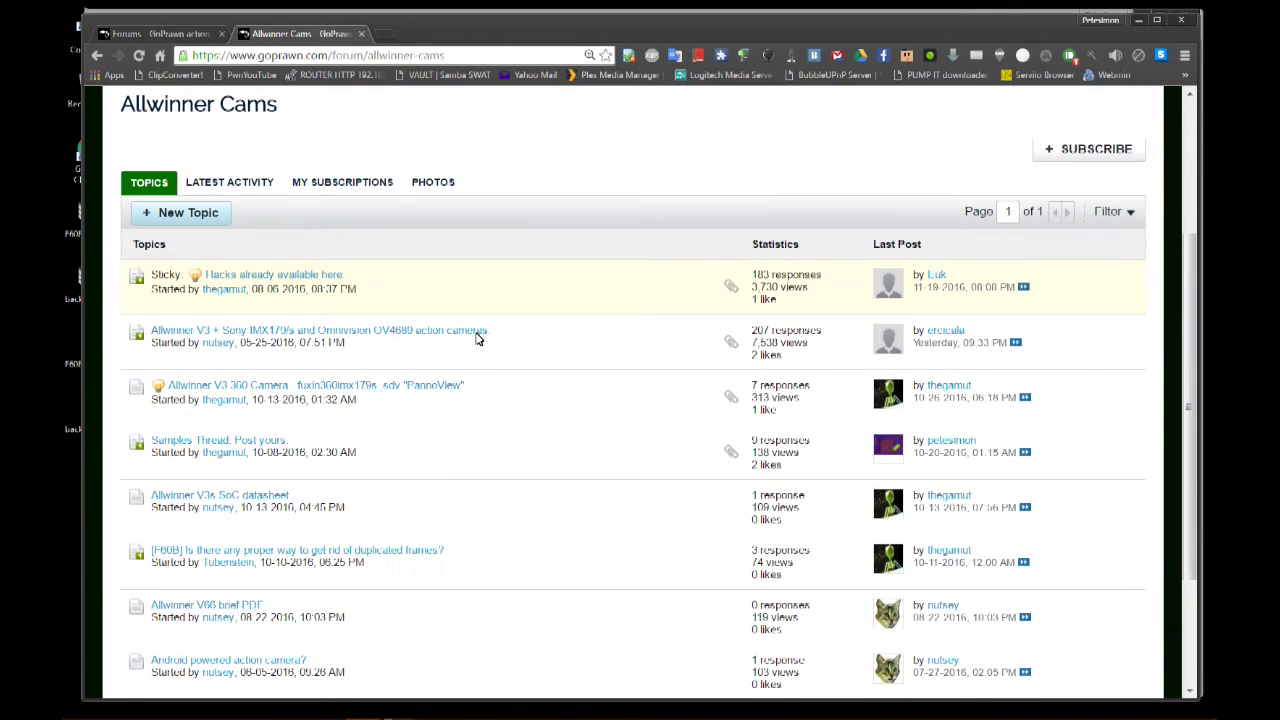
left_click(465, 336)
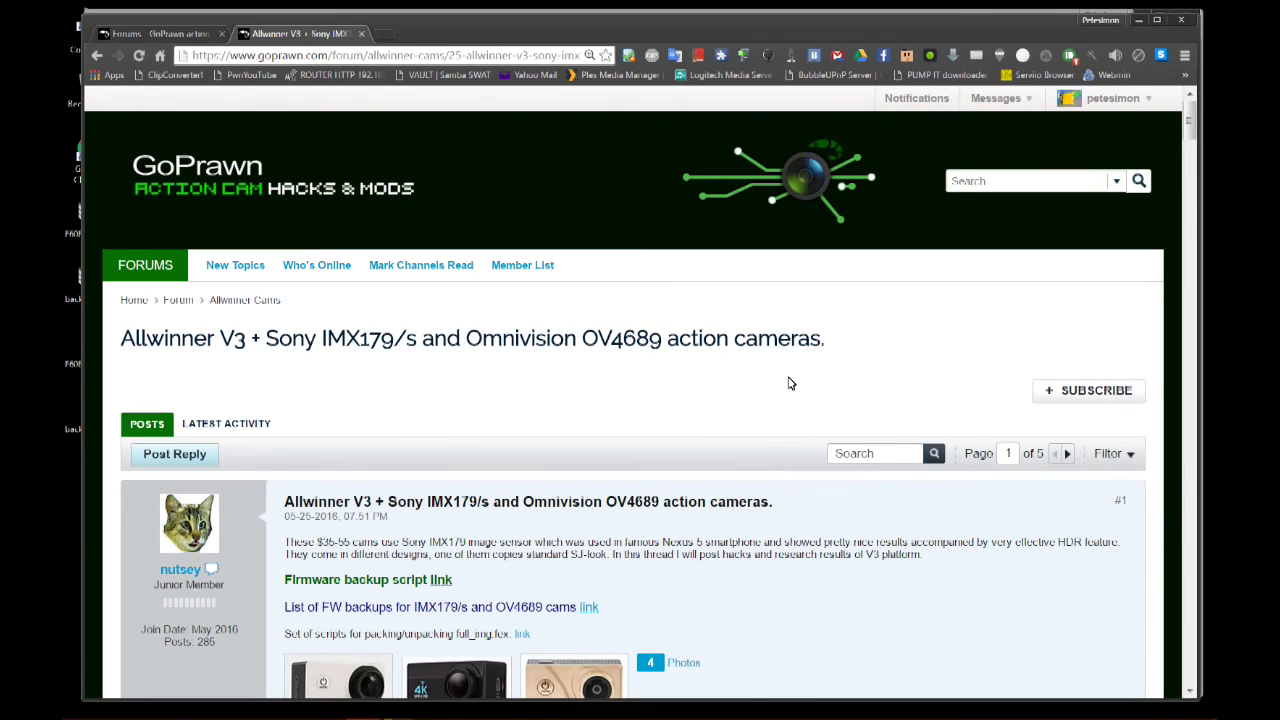
Start a reply in the thread with a greeting and paste the Dropbox backup link into it
left_click(189, 459)
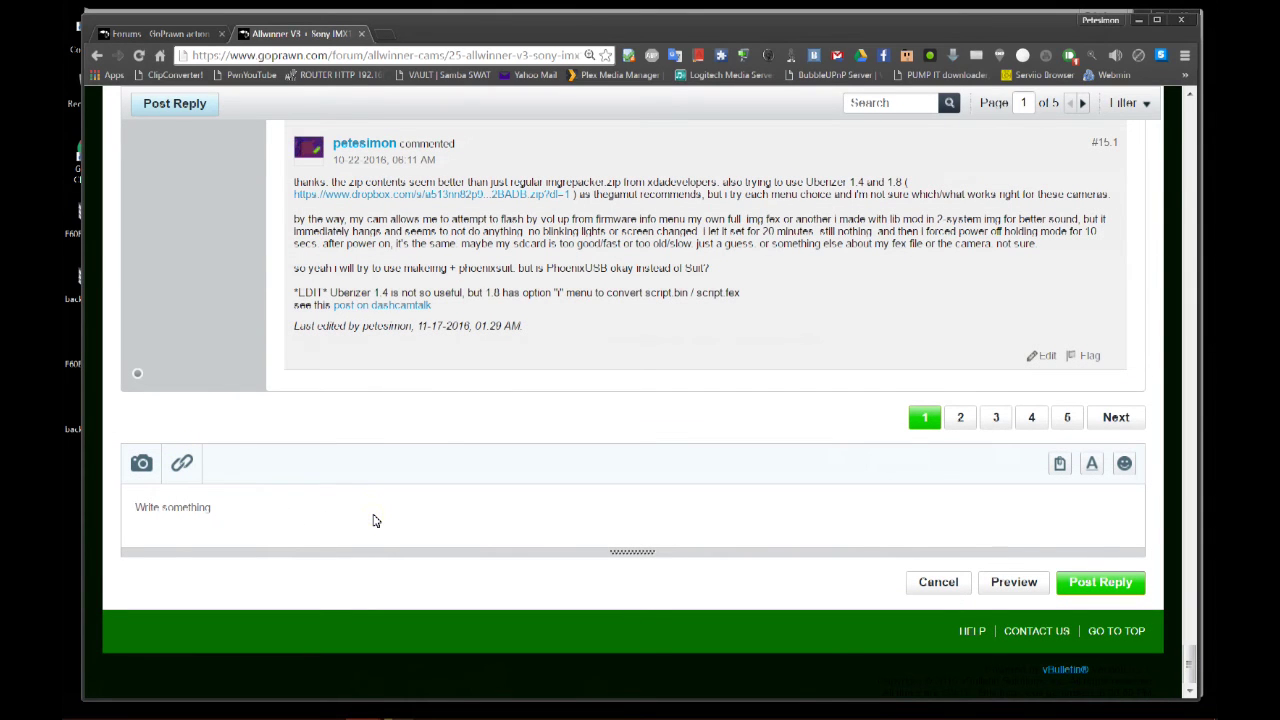
type("He")
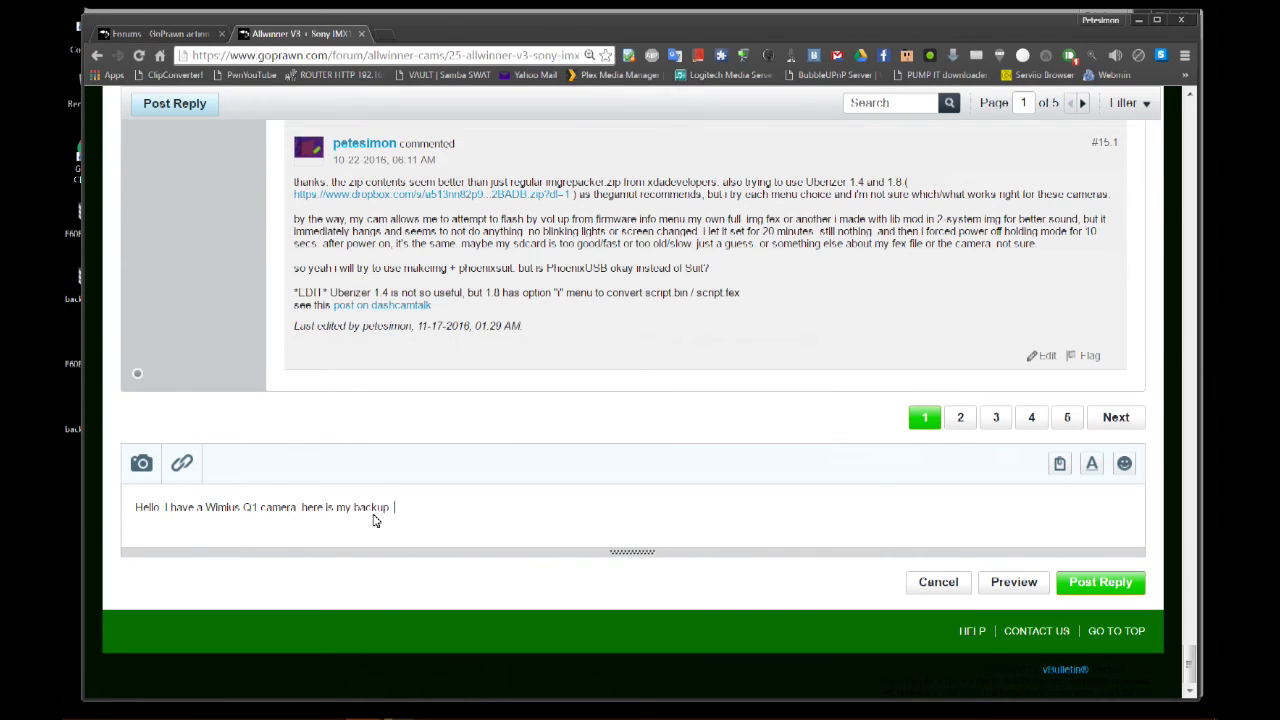
right_click(422, 508)
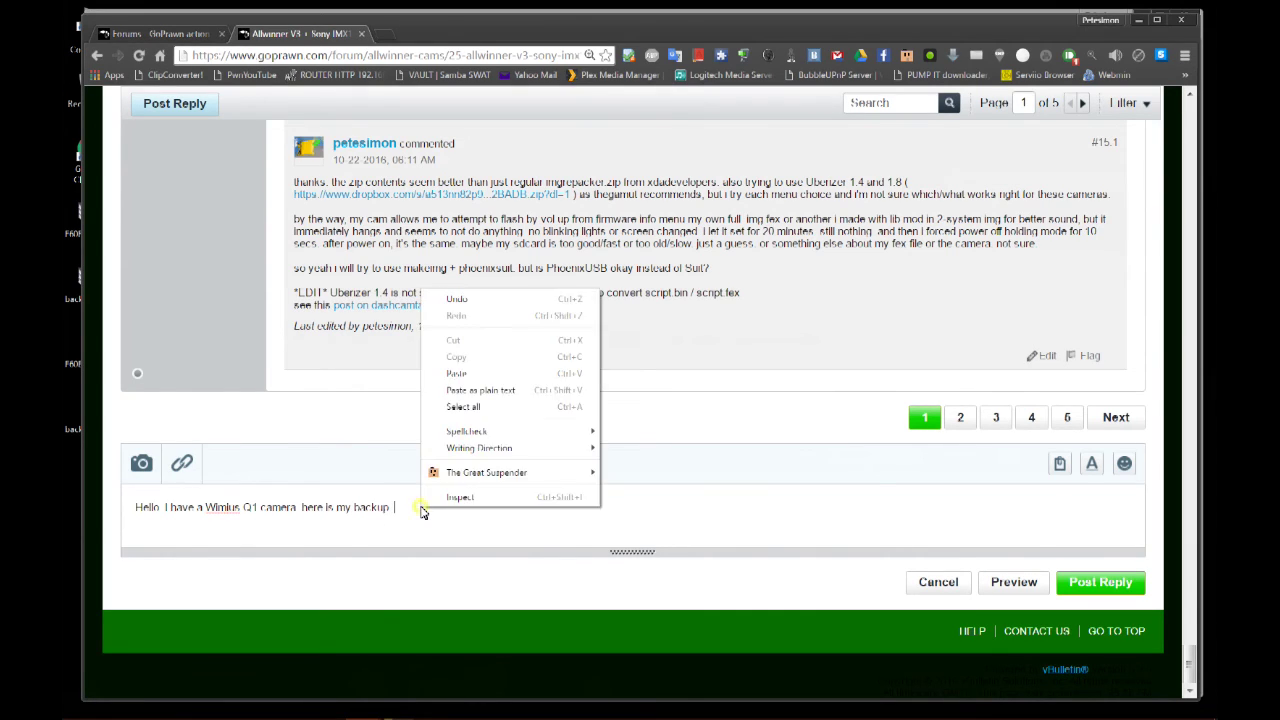
left_click(496, 383)
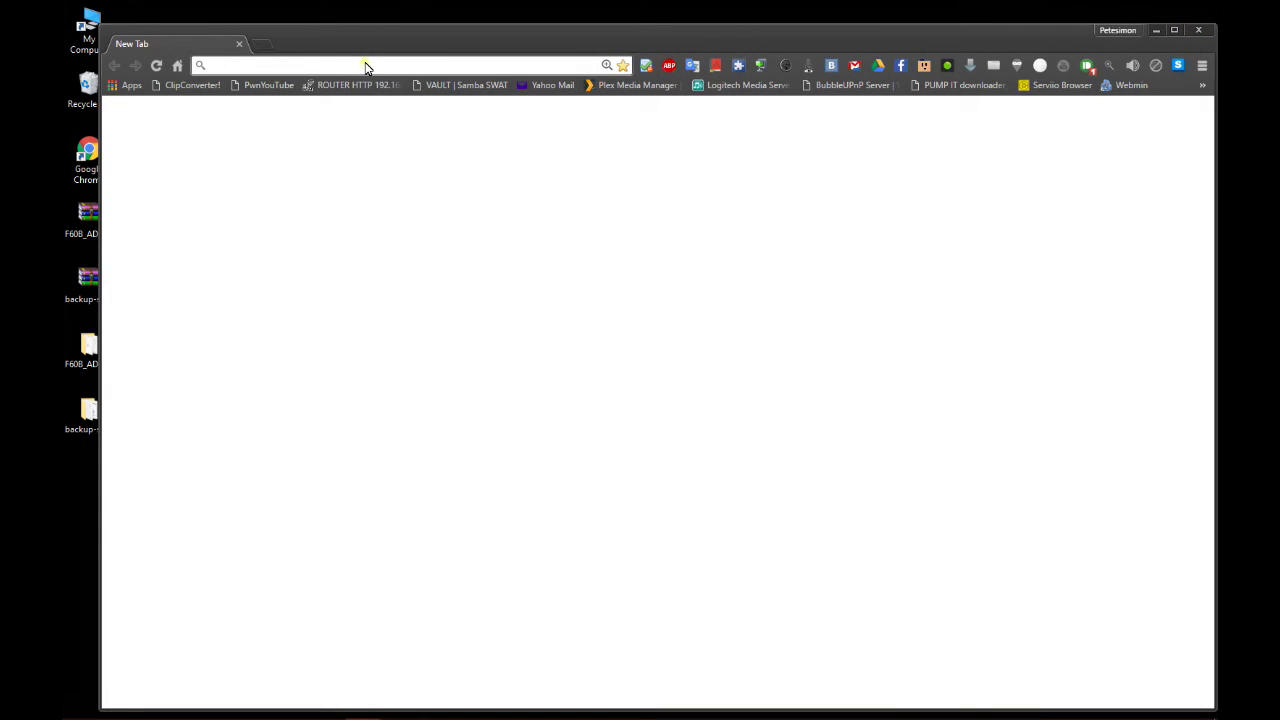
Go to Google Drive at drive.google.com and choose file upload from the New menu
type("drive.google.")
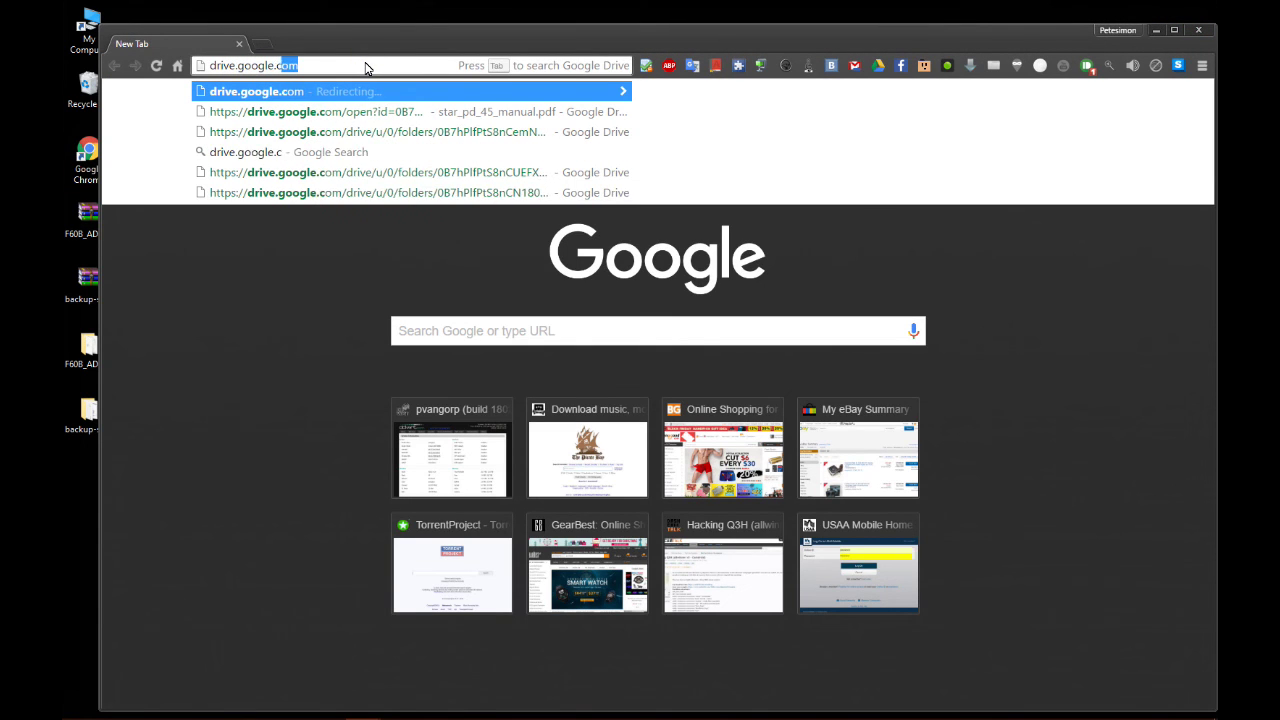
type("com")
key("Return")
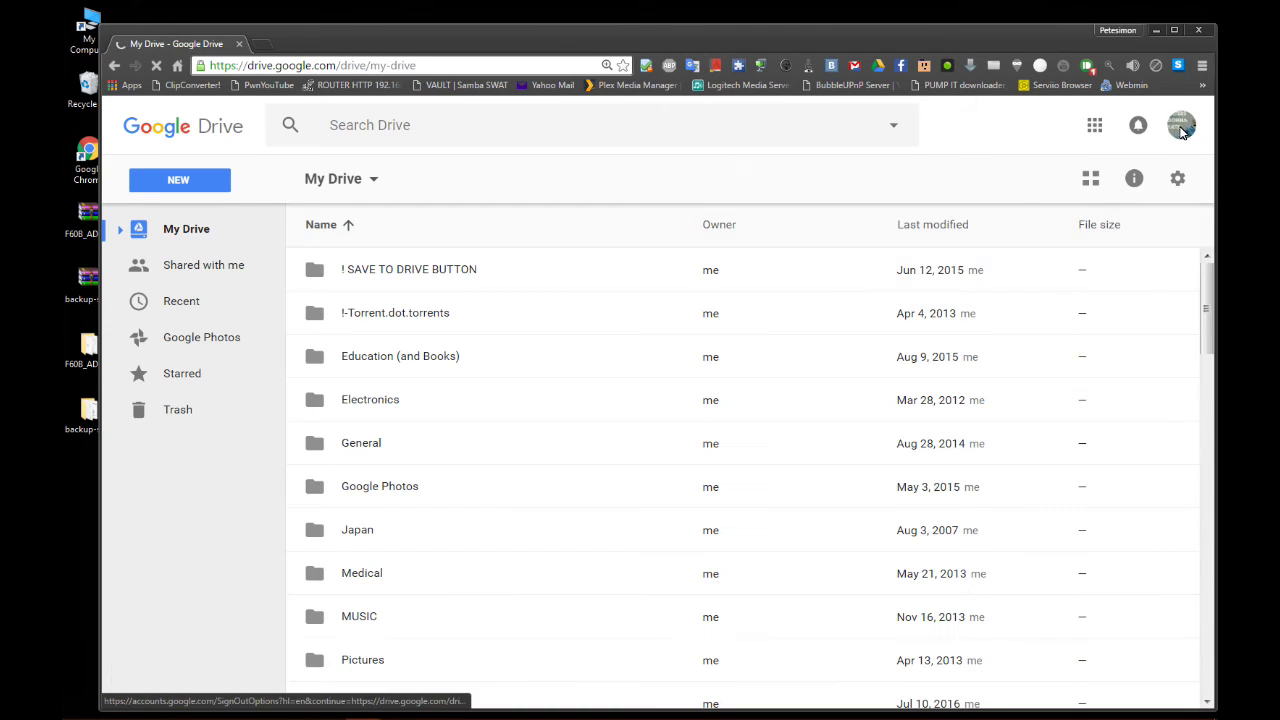
left_click(1181, 127)
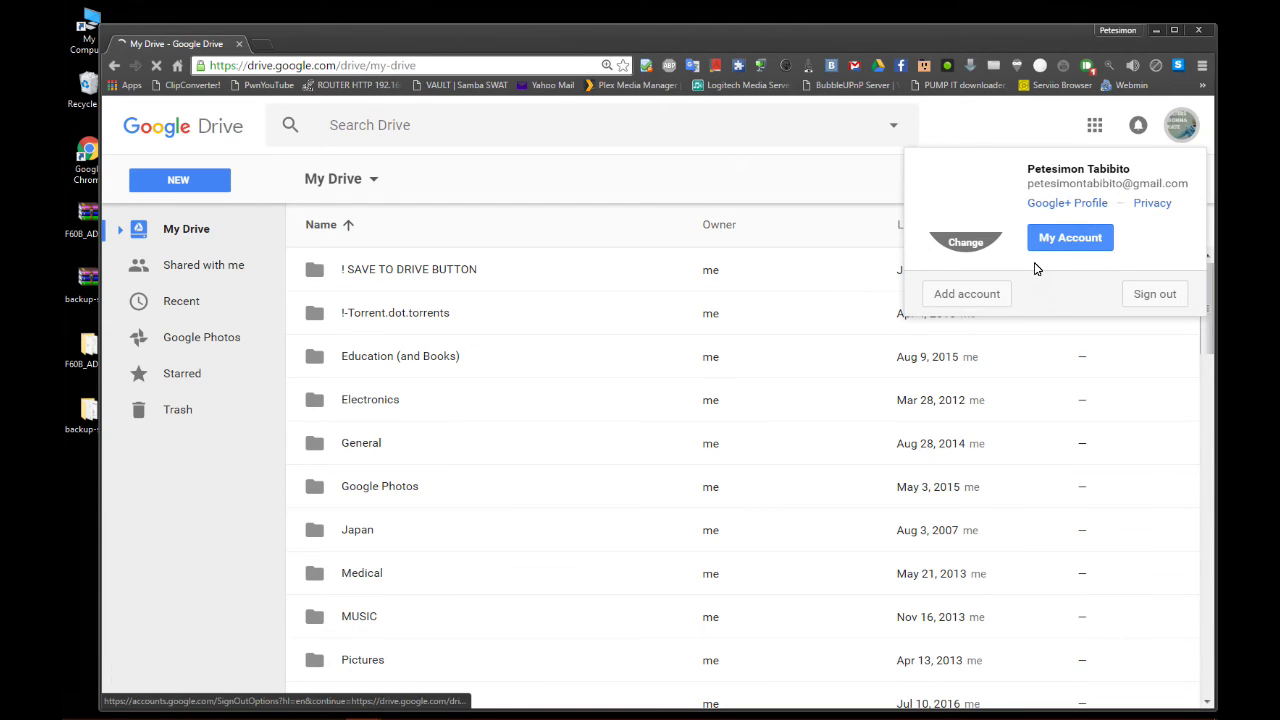
left_click(555, 157)
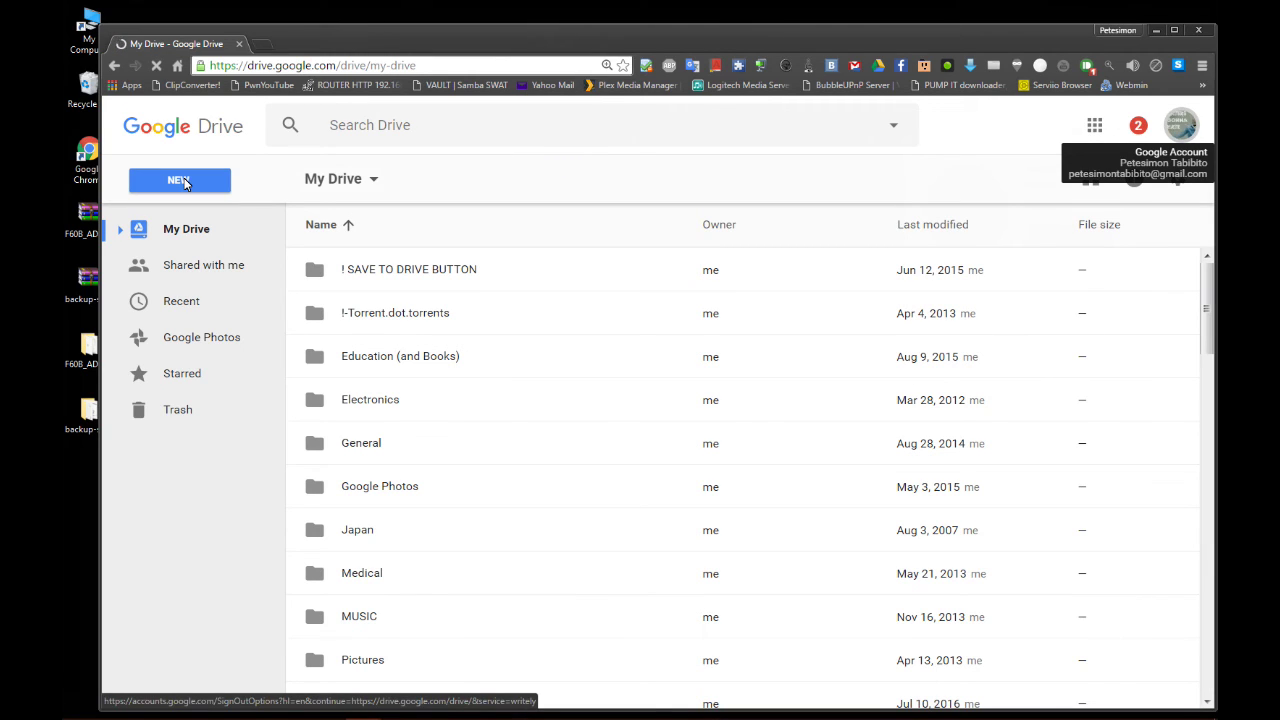
left_click(184, 183)
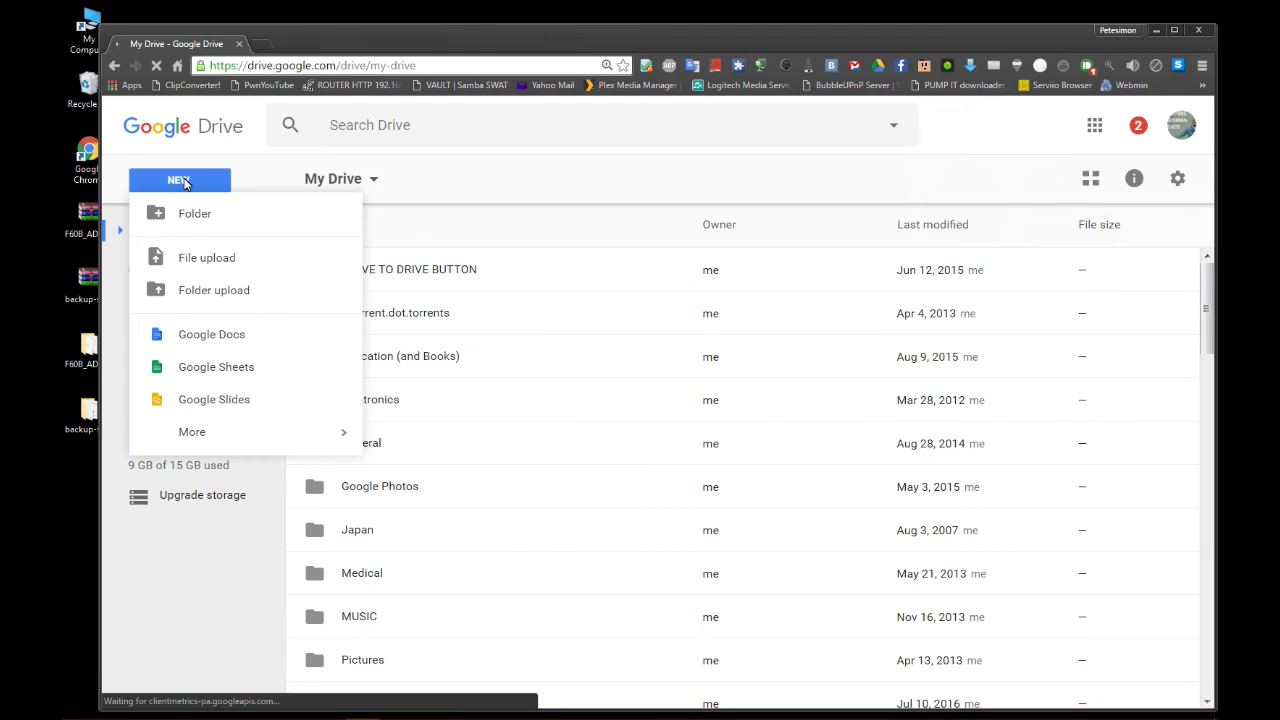
left_click(241, 266)
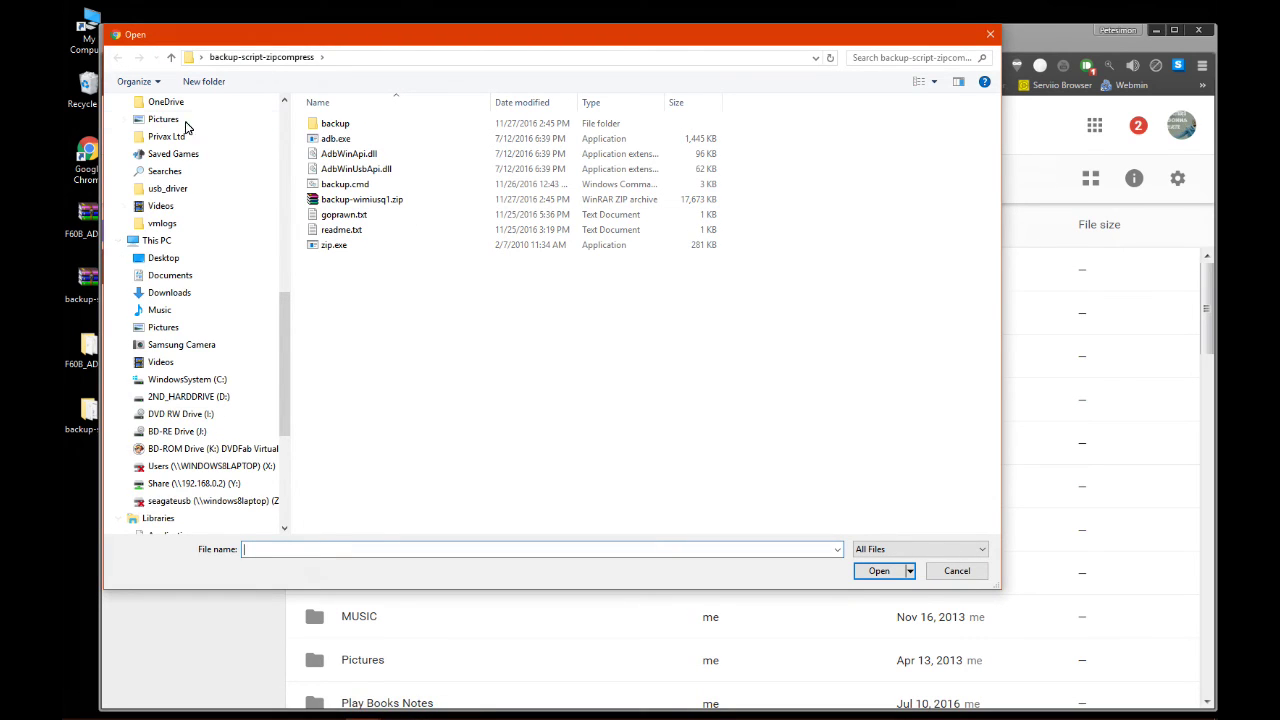
Upload backup-wimiusq1.zip from the Desktop's backup-script-zipcompress folder and dismiss the sync notice
scroll(214, 237, "up", 3)
scroll(210, 234, "up", 4)
scroll(210, 234, "up", 3)
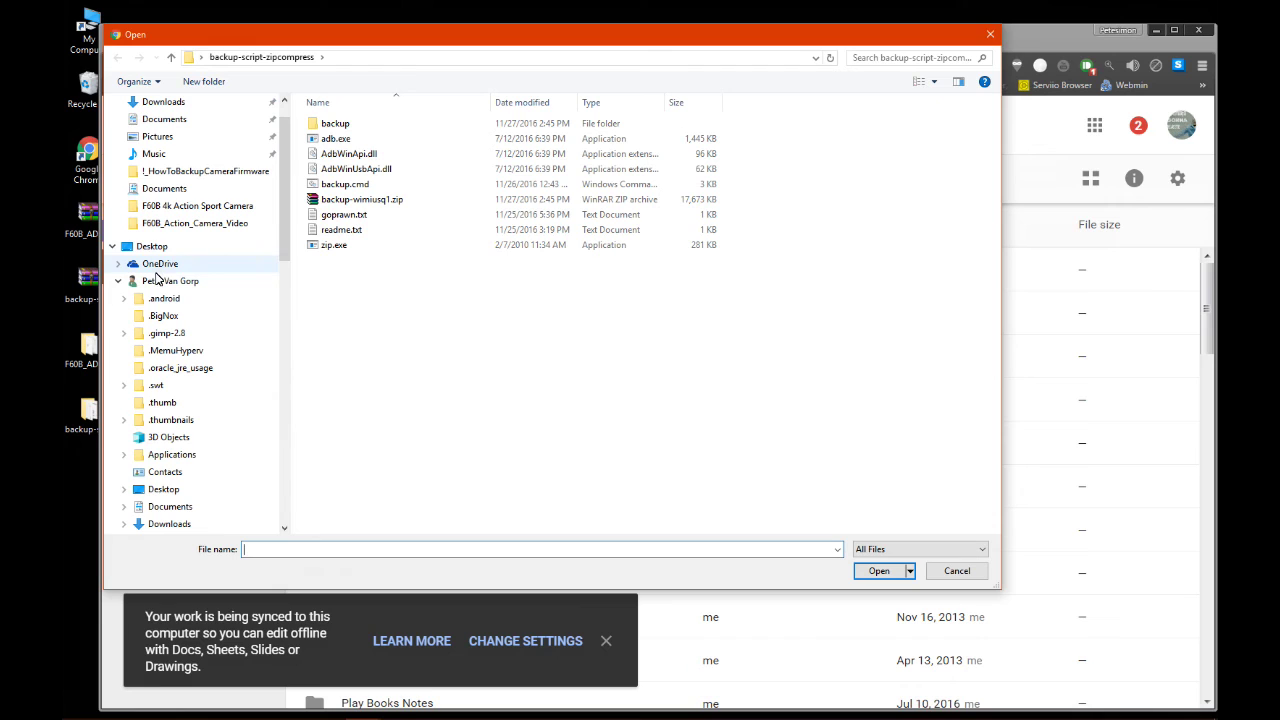
left_click(155, 248)
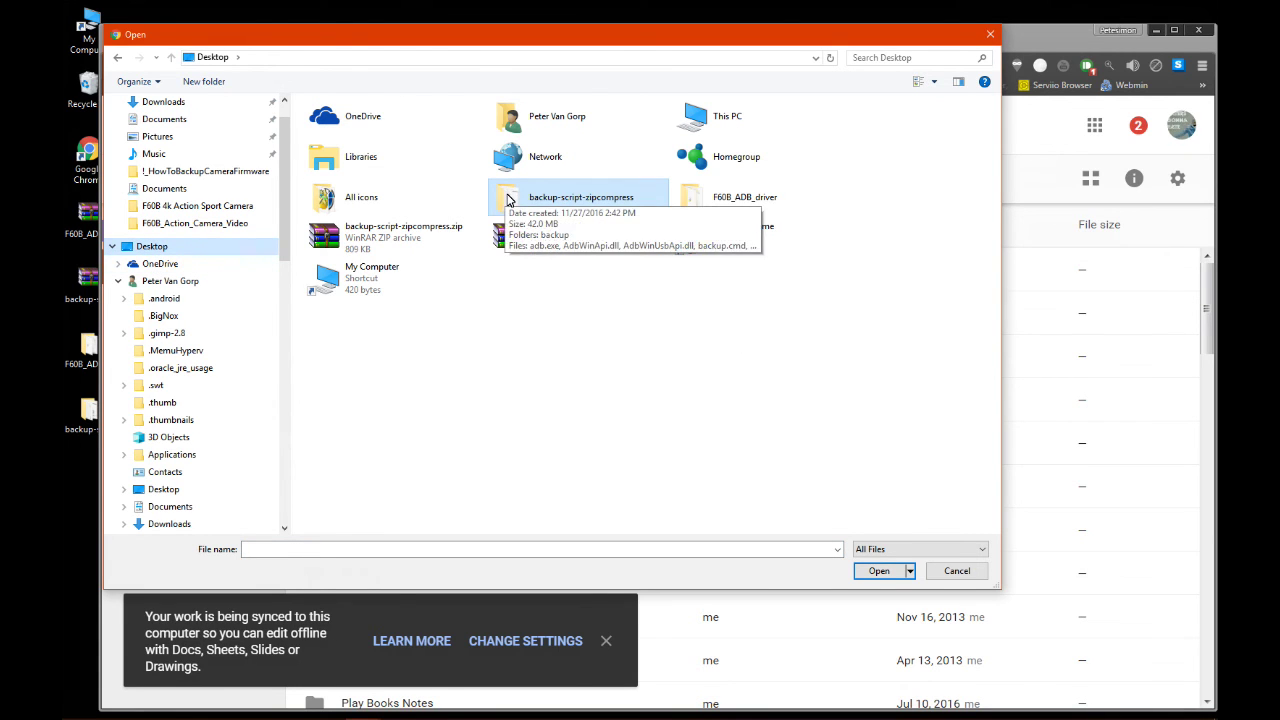
double_click(507, 199)
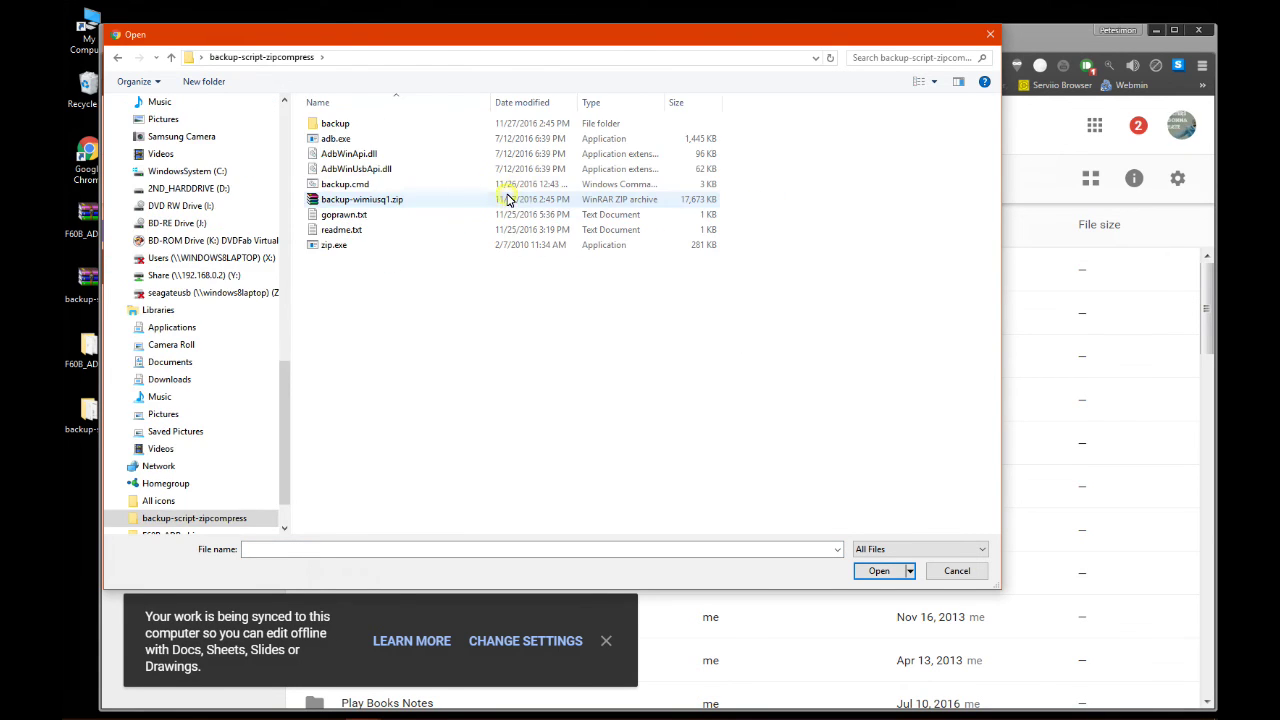
left_click(394, 202)
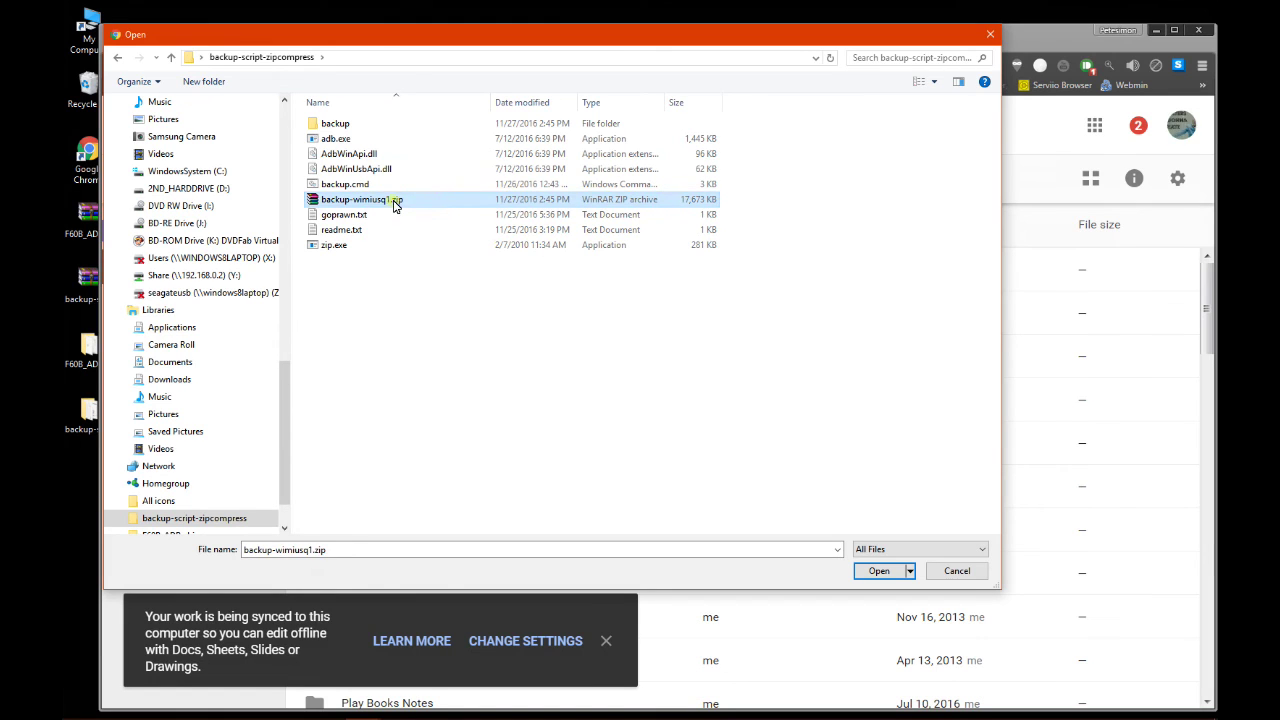
left_click(880, 572)
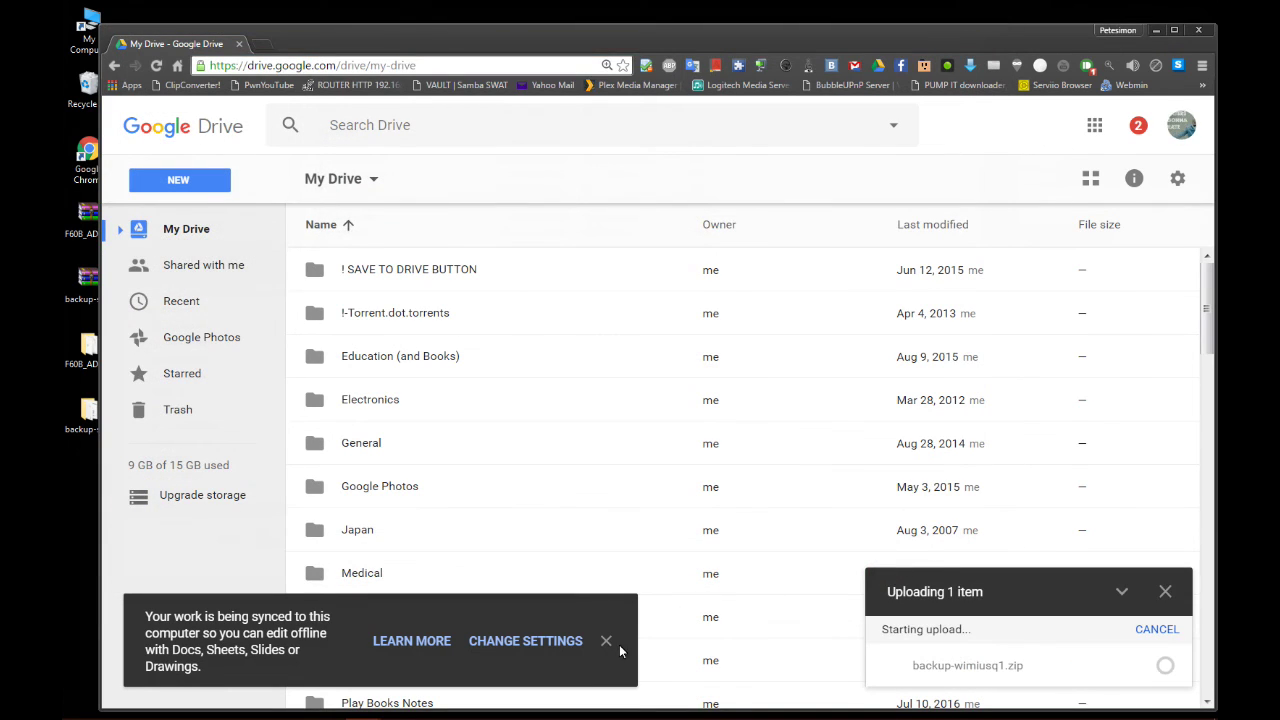
left_click(606, 642)
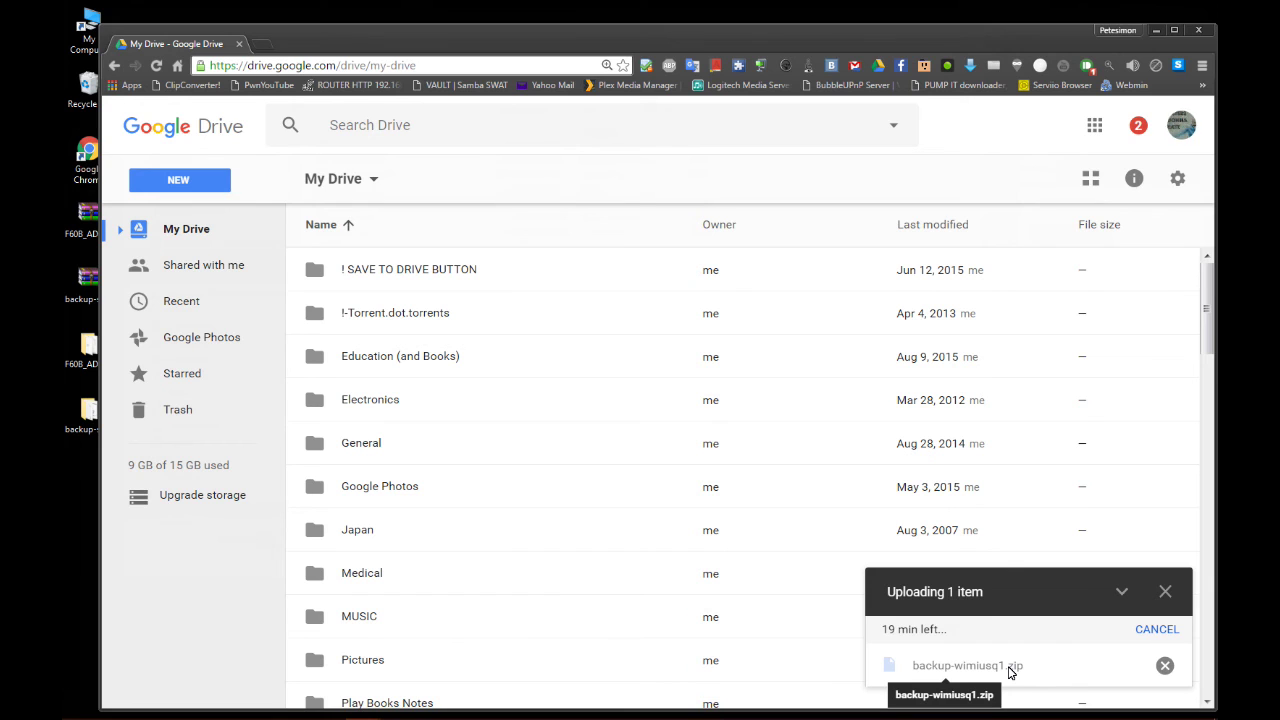
Scroll to the end of the My Drive list and select V3 brief.zip
scroll(1063, 409, "down", 2)
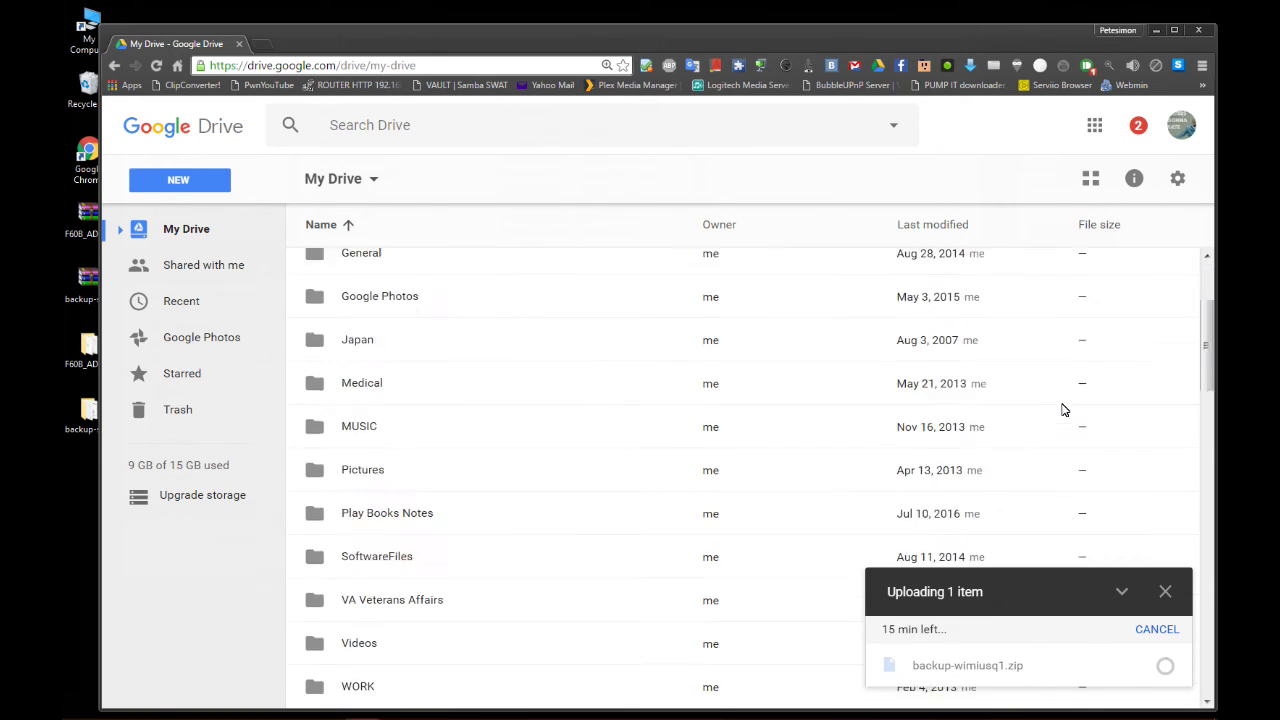
scroll(1070, 440, "down", 4)
scroll(1075, 470, "down", 5)
scroll(1075, 470, "down", 3)
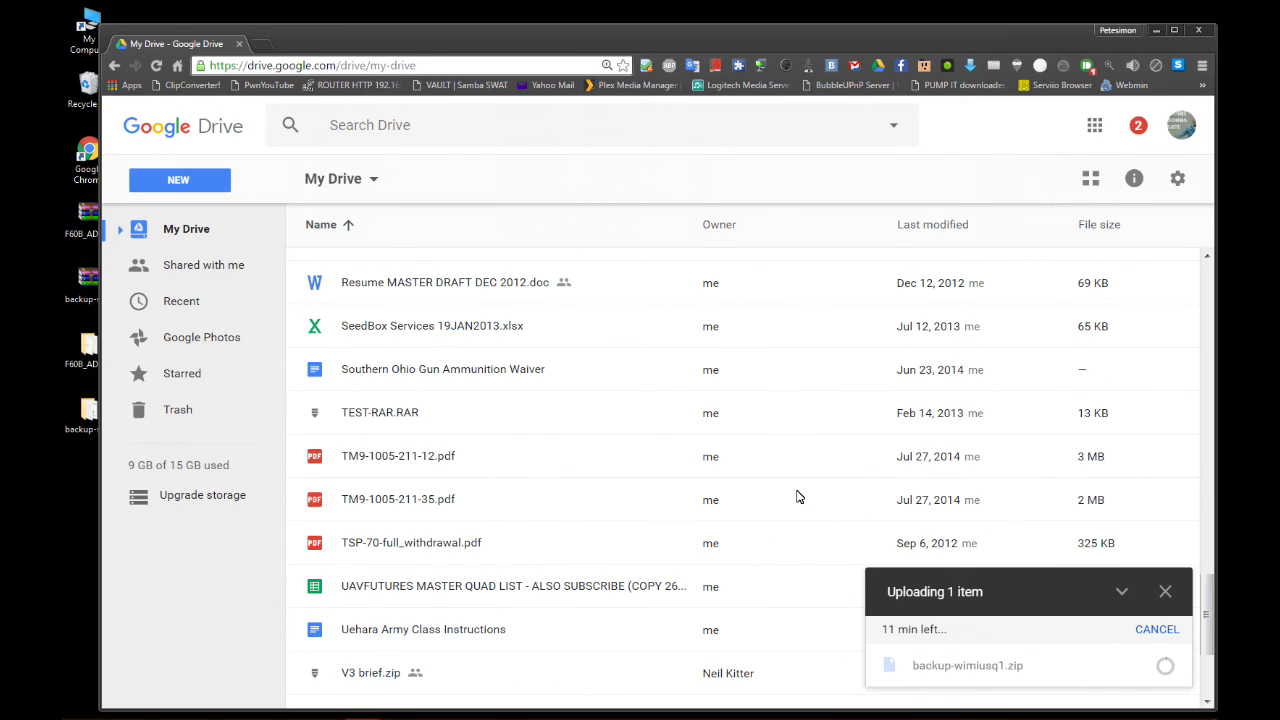
scroll(815, 405, "down", 2)
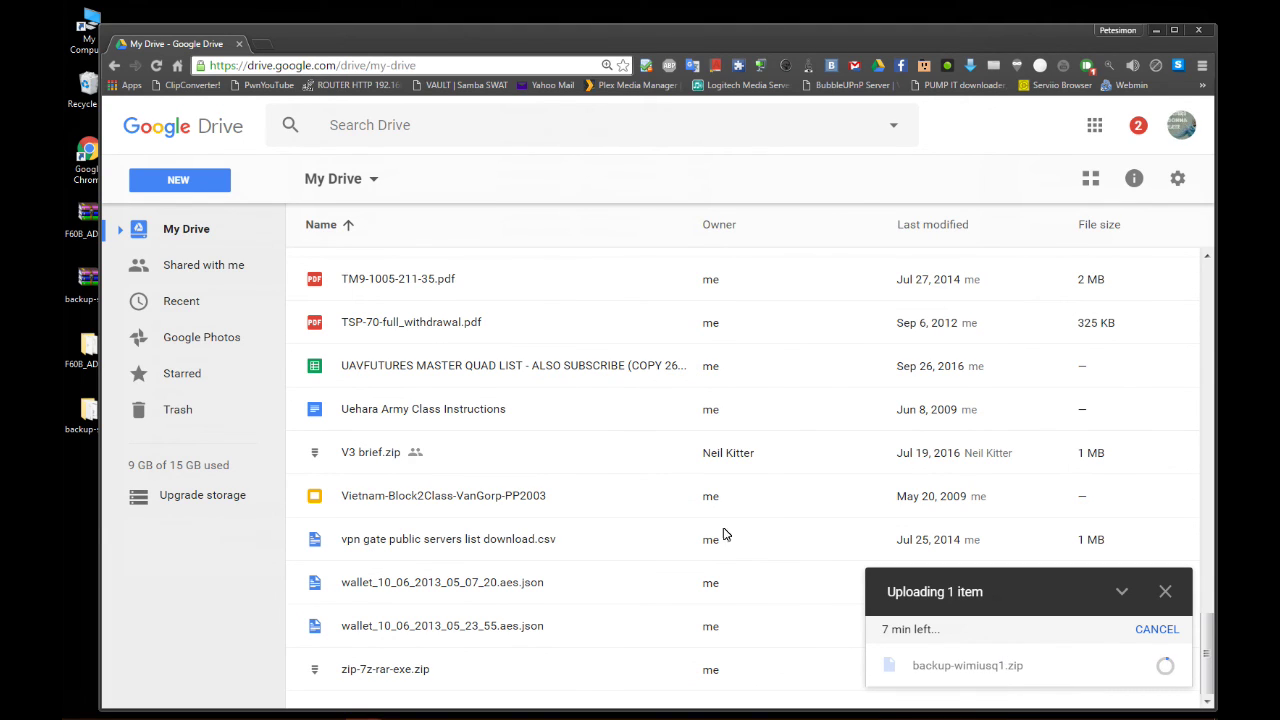
left_click(660, 450)
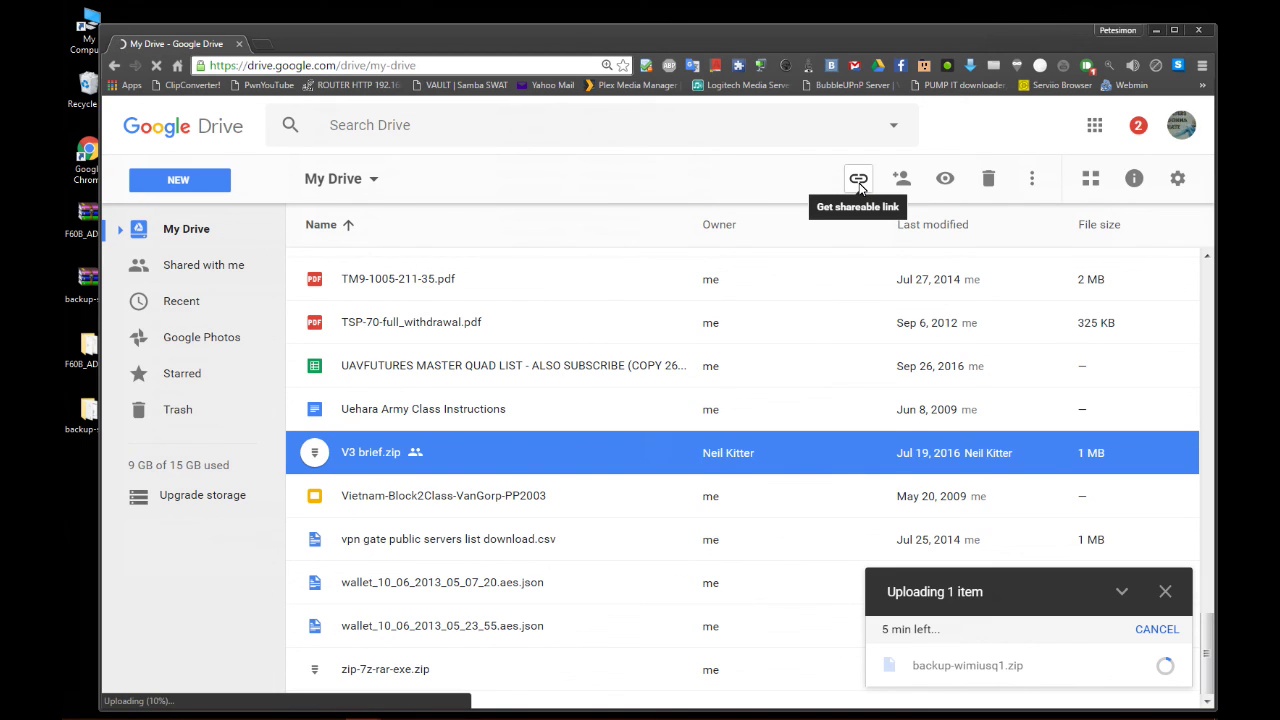
Get and copy a shareable view link for V3 brief.zip
left_click(858, 182)
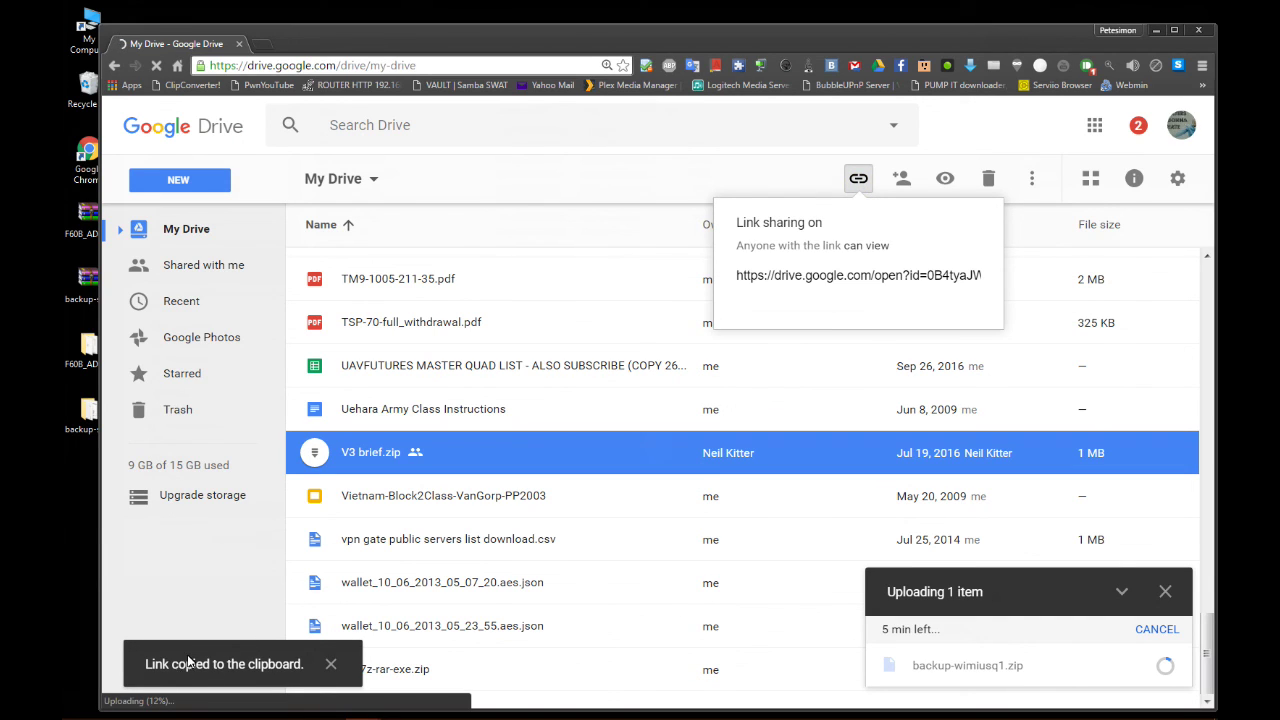
Load goprawn.com/forum/allwinner-cams in a new tab
left_click(264, 46)
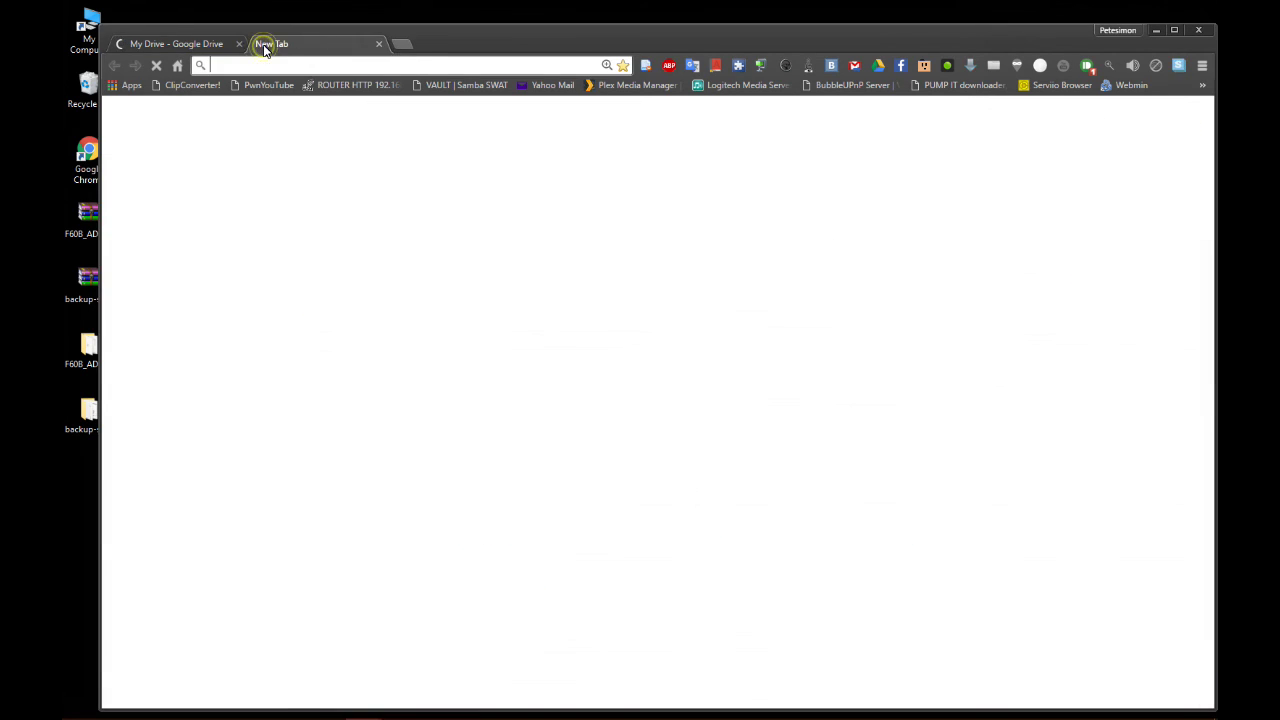
type("goprawn.com/forum/allwinner-cams")
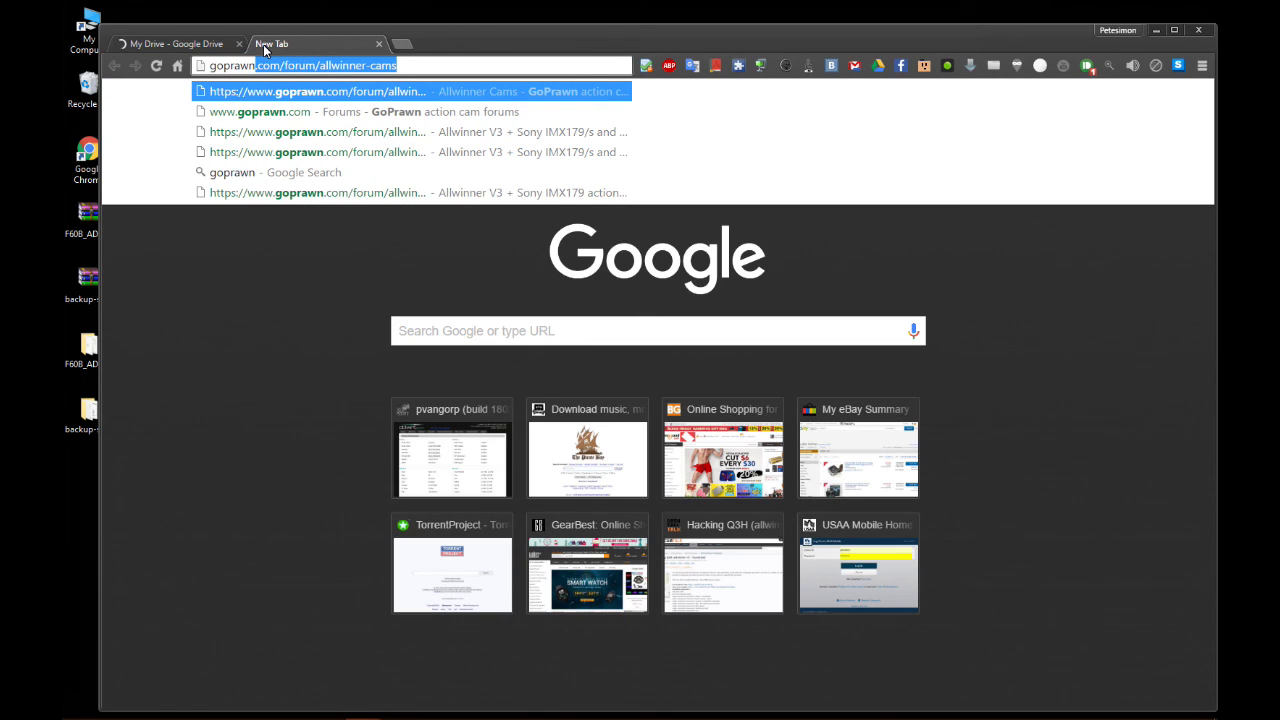
key("Right")
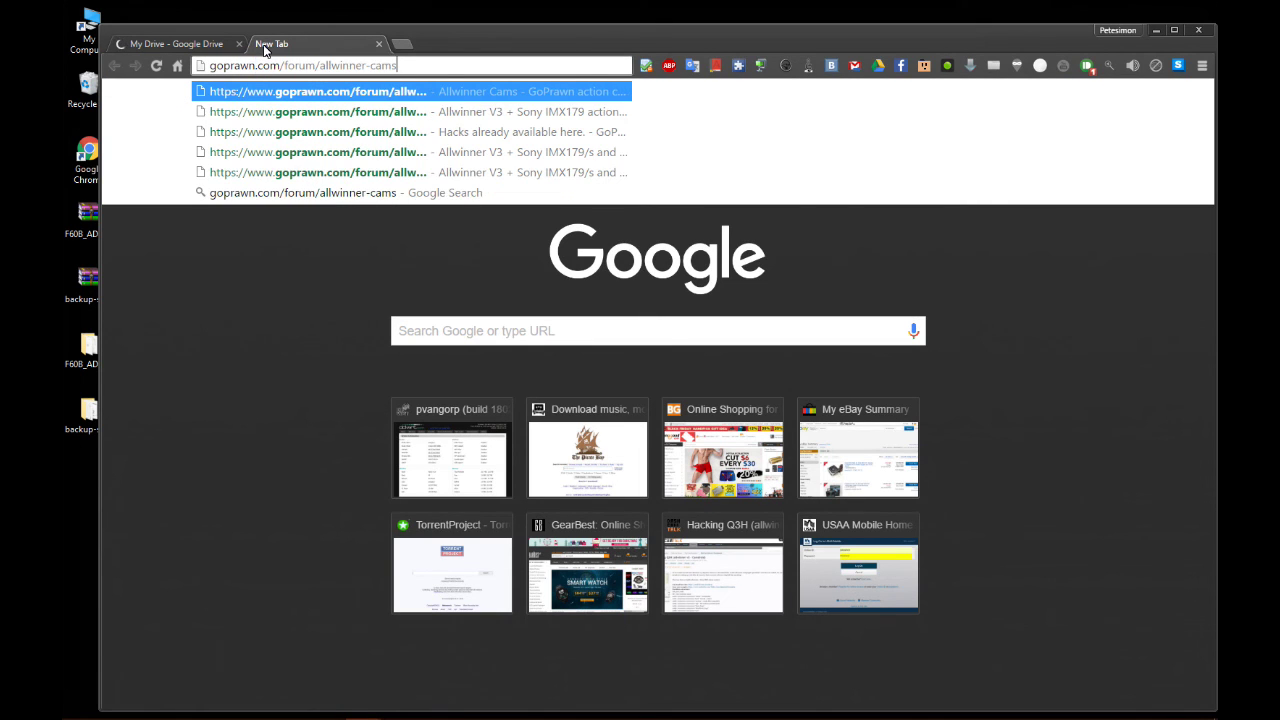
key("Return")
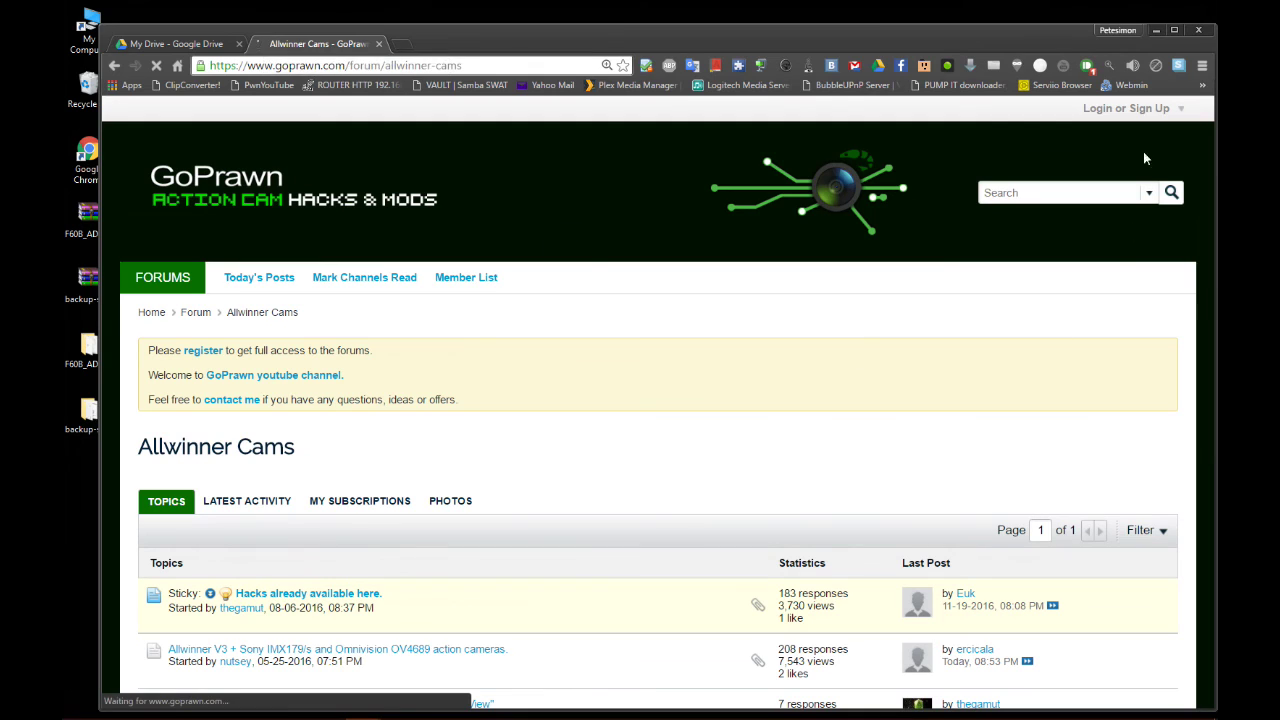
Log in to the GoPrawn forum with Remember me checked
left_click(1099, 110)
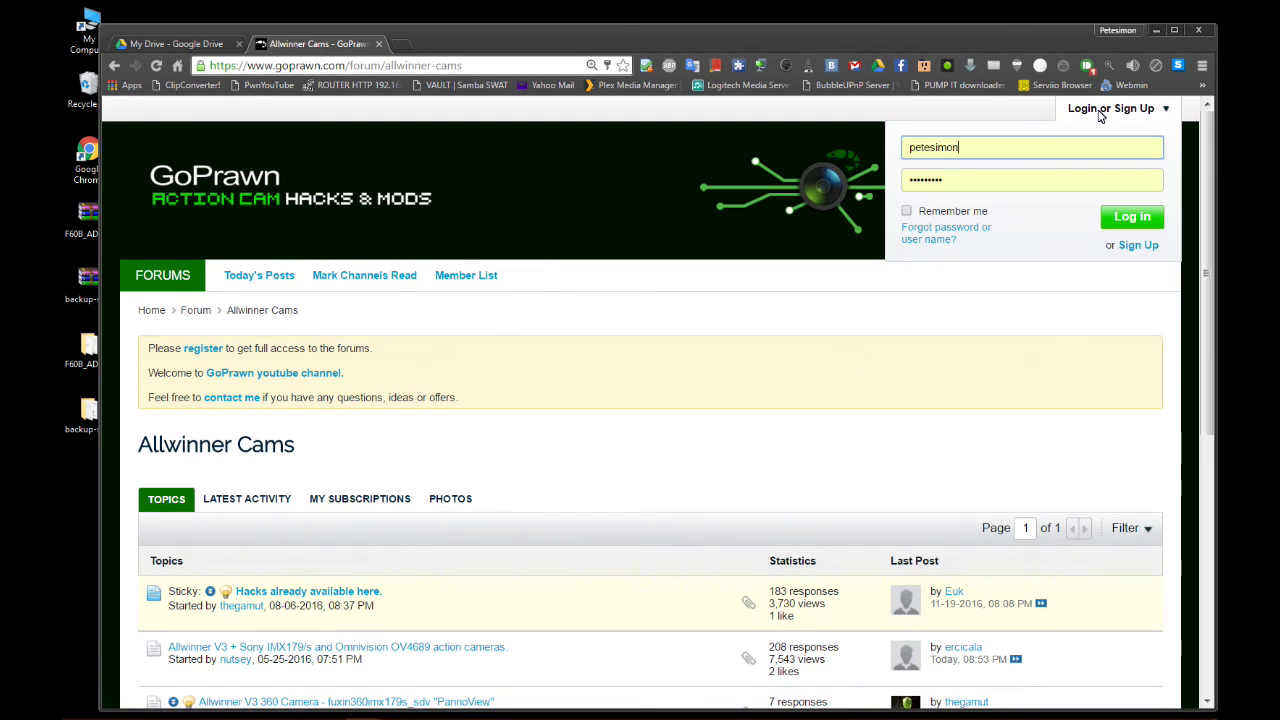
left_click(906, 211)
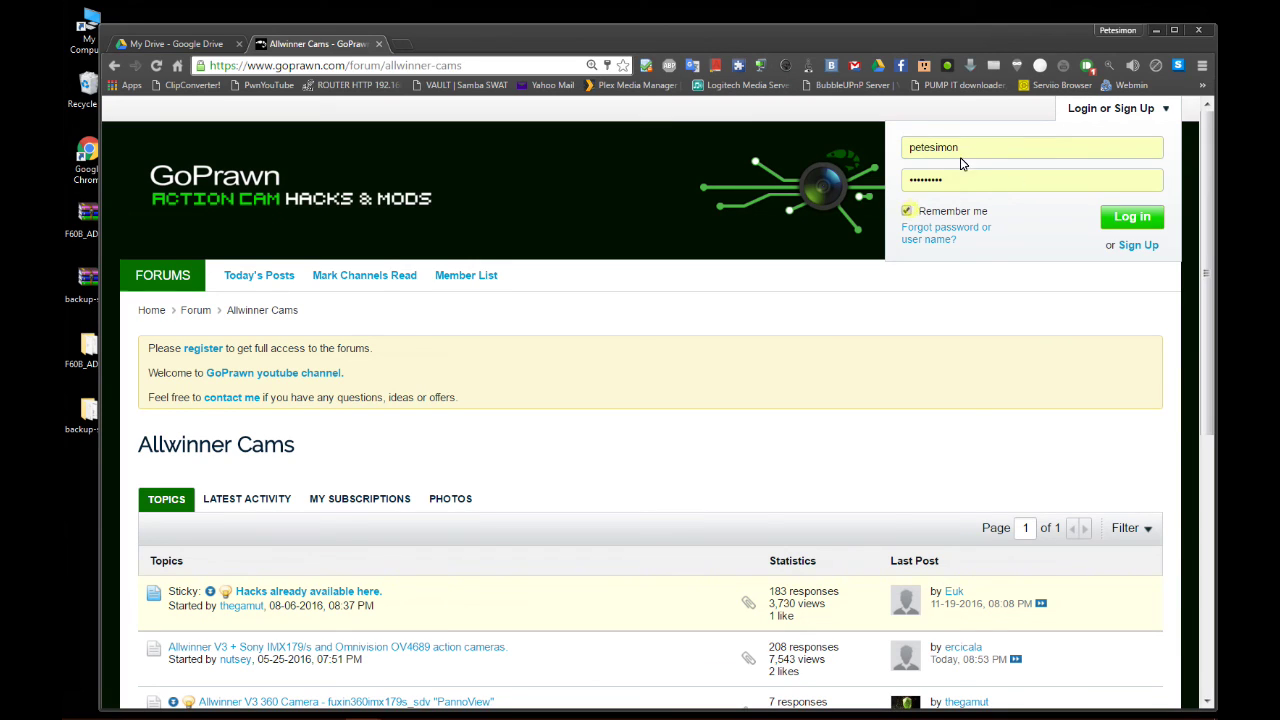
left_click(970, 147)
left_click(963, 183)
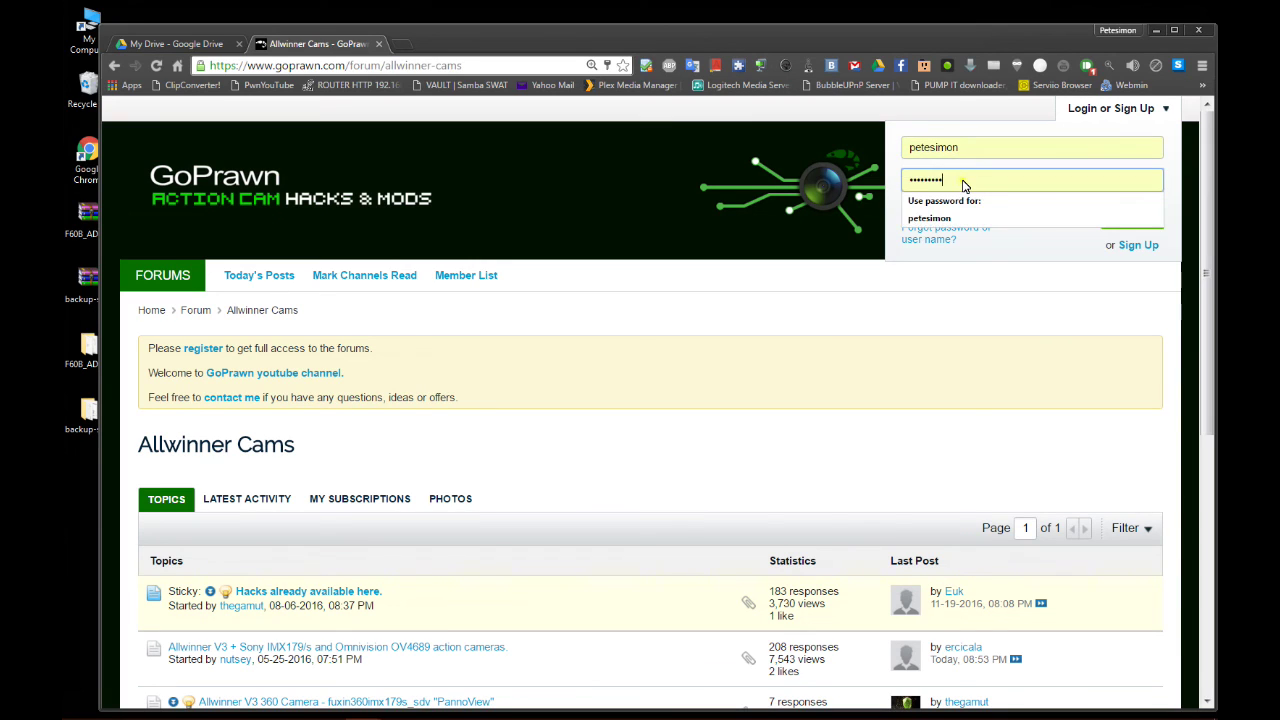
left_click(1048, 259)
left_click(1120, 222)
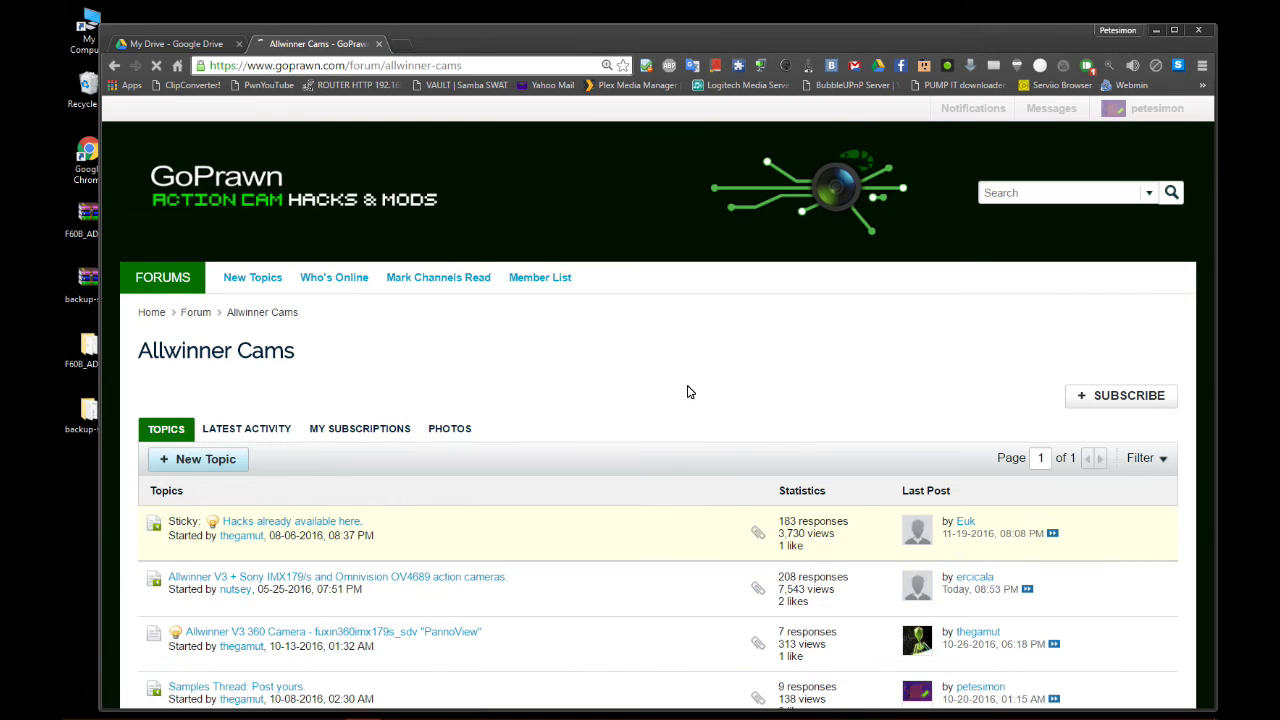
Open the 'Allwinner V3 + Sony IMX179/s and Omnivision OV4689 action cameras' thread and start a reply
scroll(599, 372, "down", 1)
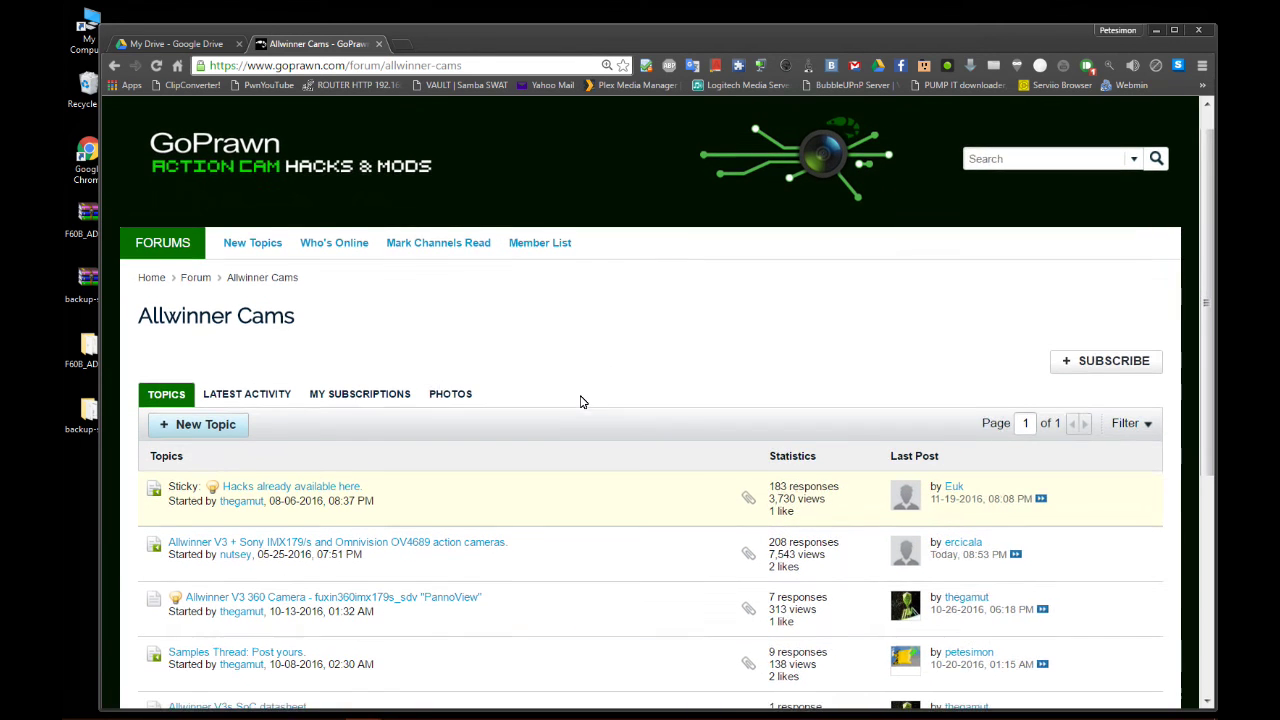
left_click(497, 578)
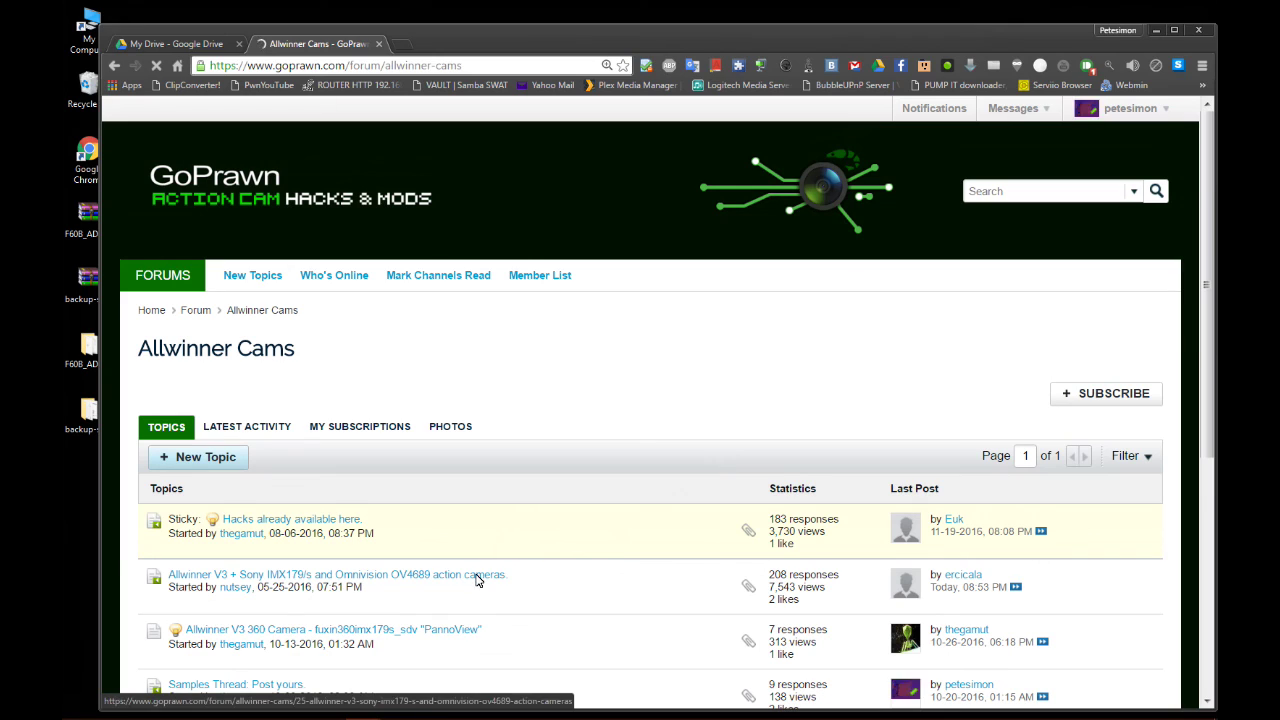
left_click(600, 586)
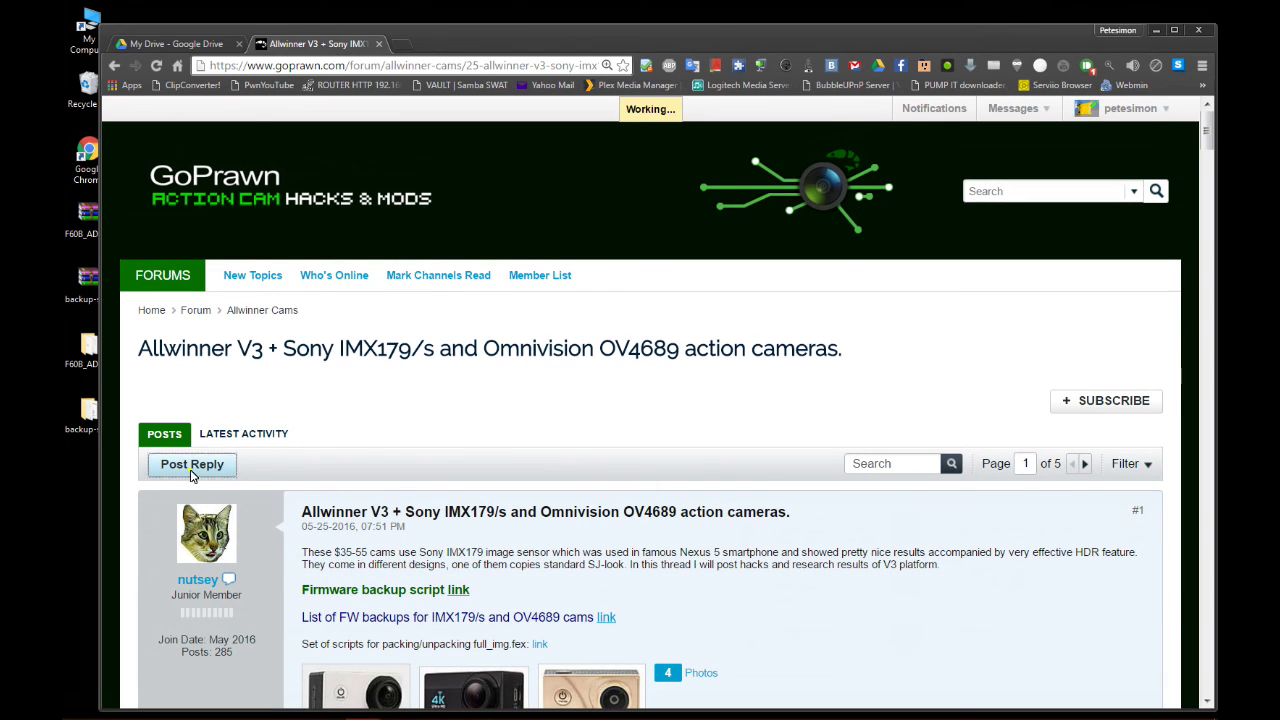
left_click(192, 474)
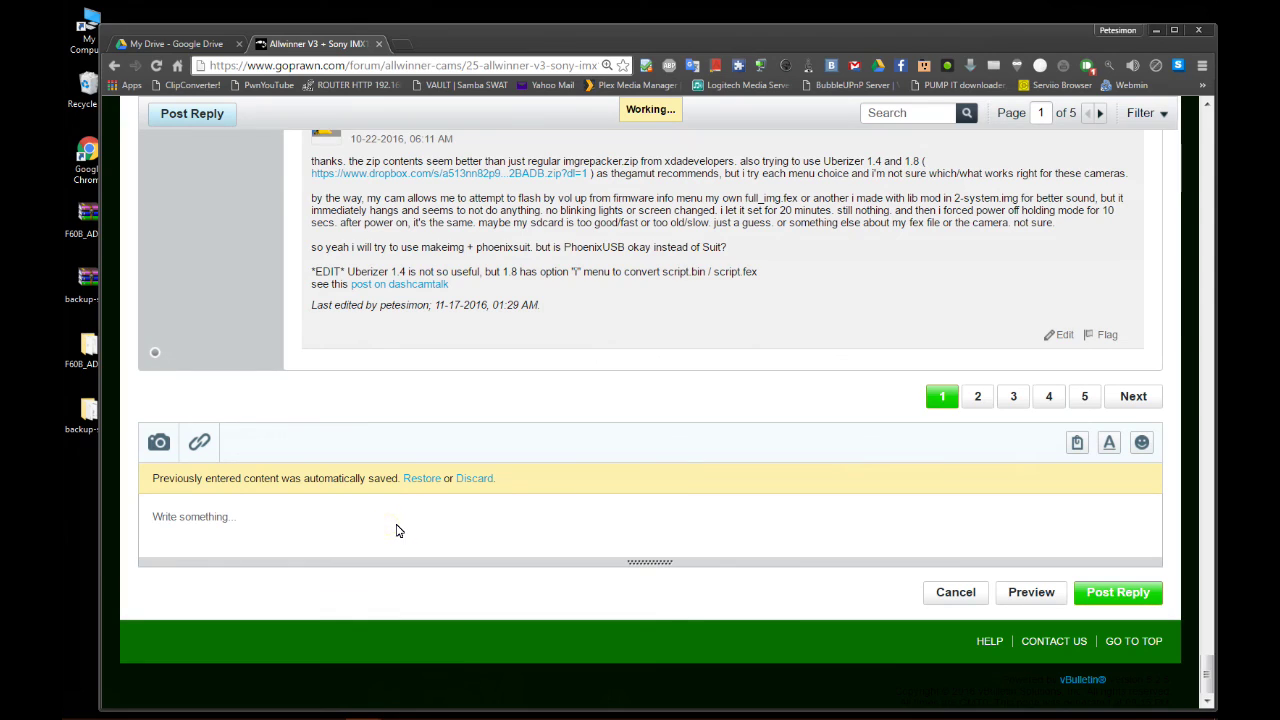
Post the reply 'hello. i have a wimius q1 camera. here is my backup on google drive.' with the Drive link
type("hre")
key("BackSpace")
key("BackSpace")
key("BackSpace")
key("BackSpace")
type("ello. ")
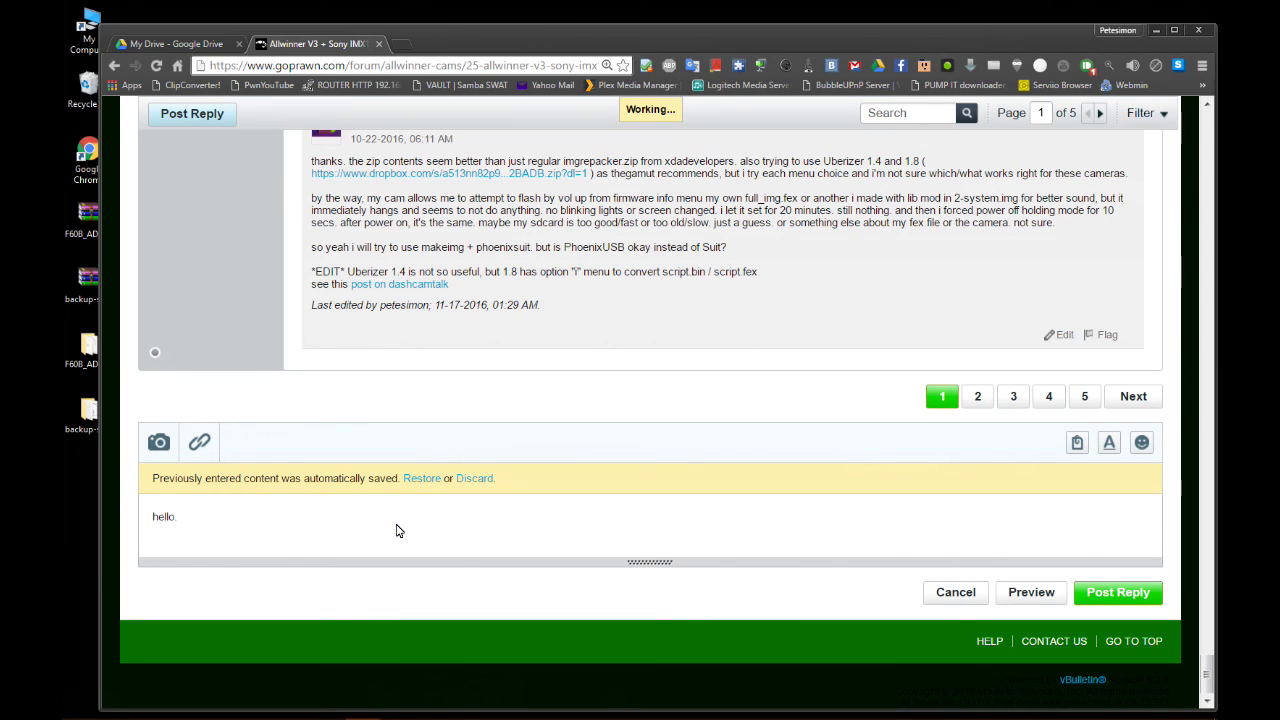
type("i have a ")
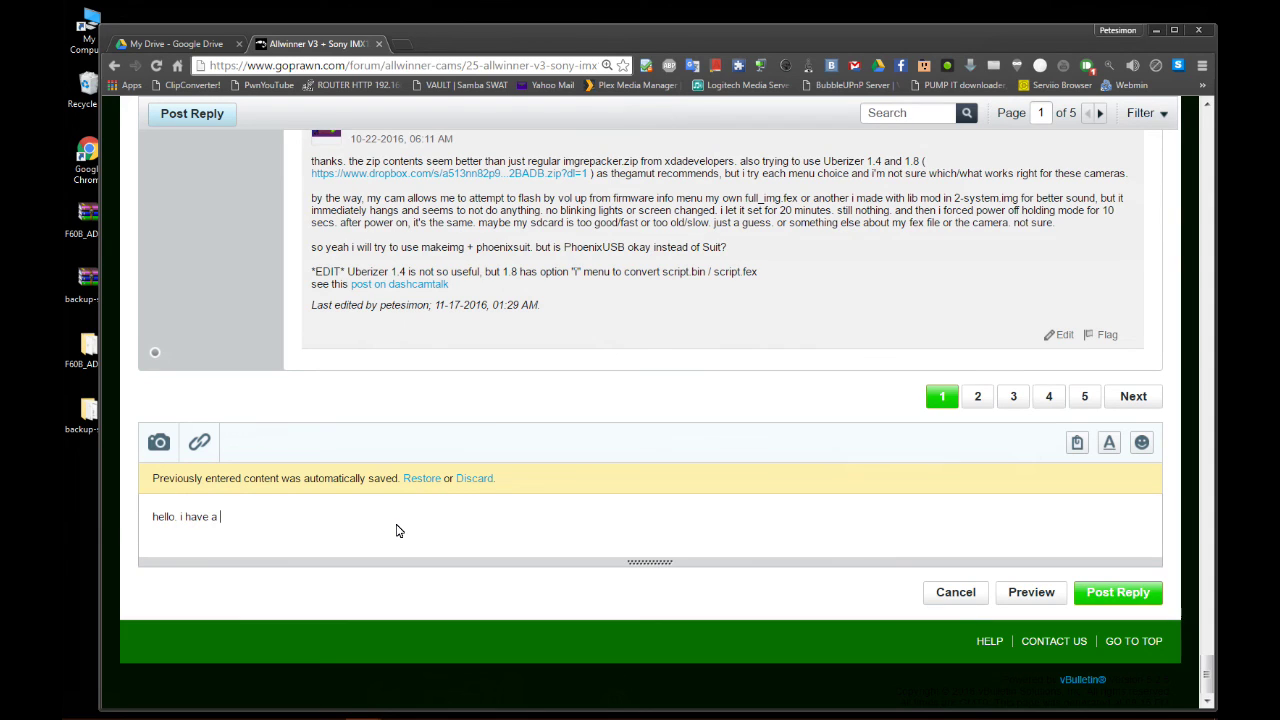
type("wimius q1 ")
type("cam")
key("BackSpace")
key("BackSpace")
type("a")
type("mera. here")
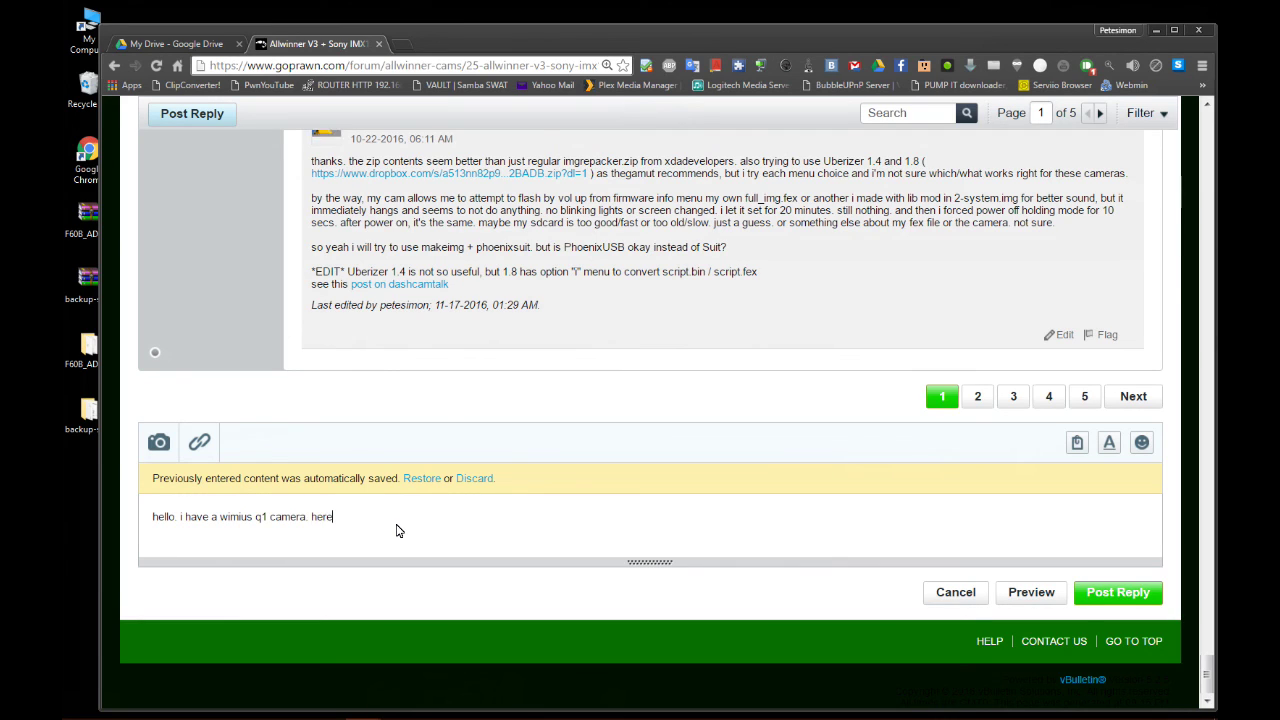
type(" is my backs")
key("BackSpace")
key("BackSpace")
type("kup on google d")
type("rive.")
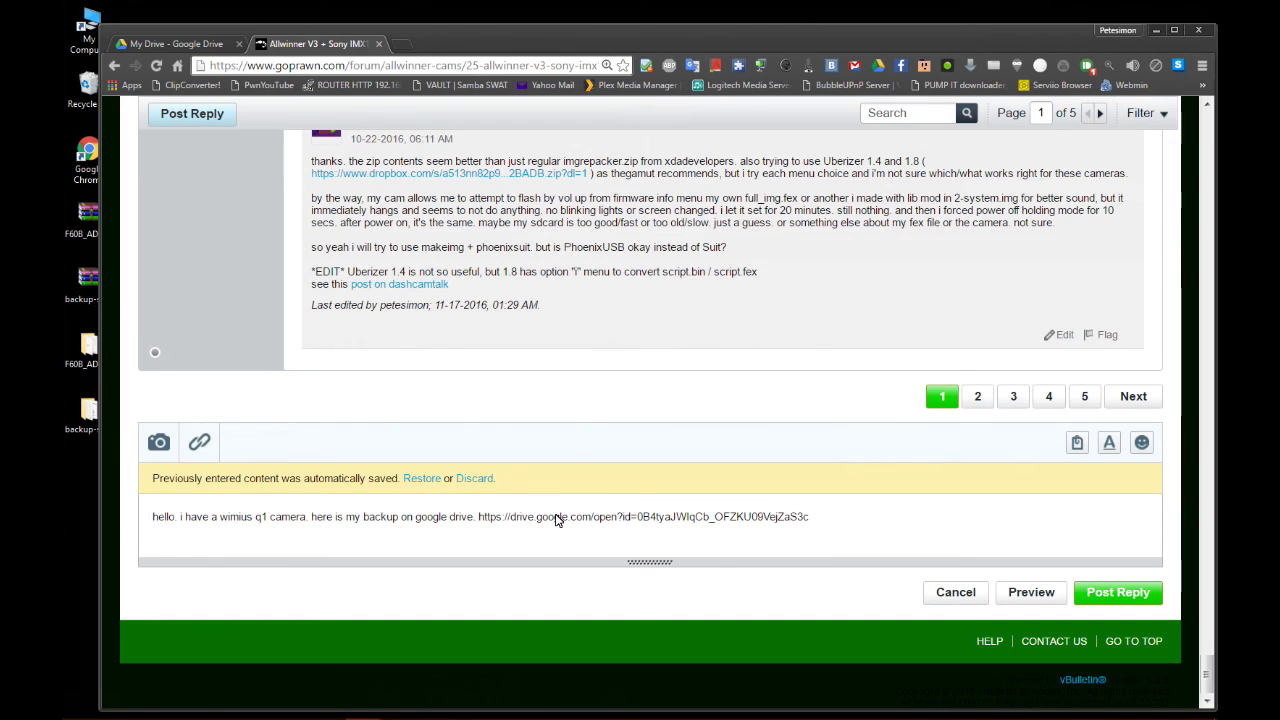
left_click(1126, 600)
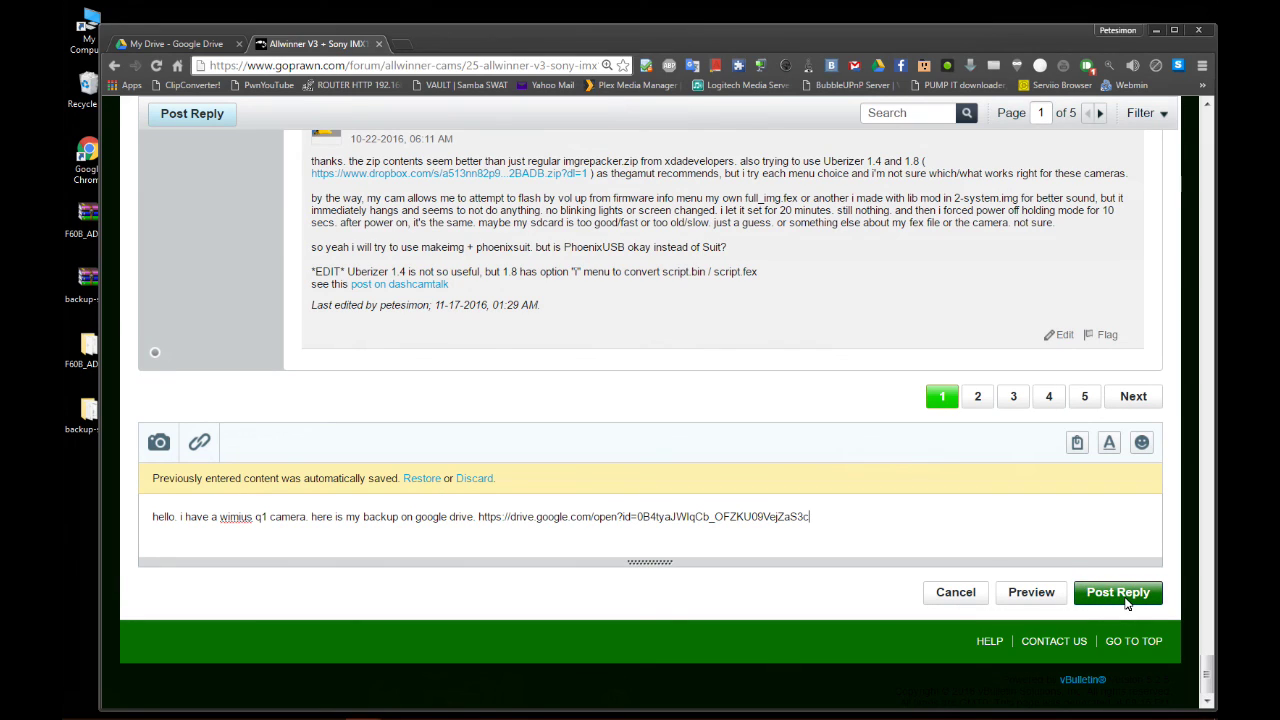